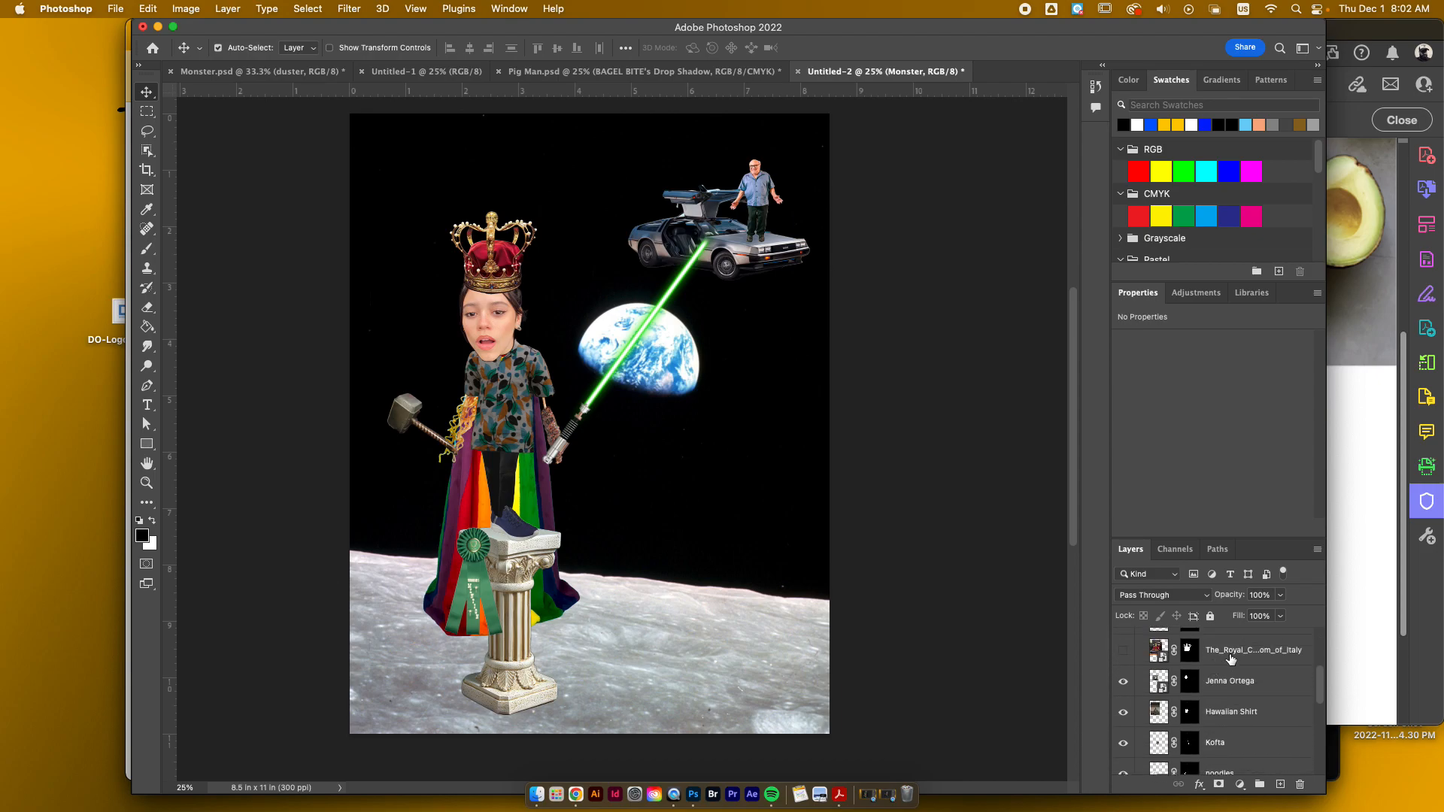
# Step: Delete the hidden The_Royal_Crown_of_the_Kingdom_of_Italy layer from the Monster group
pyautogui.click(1230, 657)
pyautogui.scroll(2, 1147, 668)
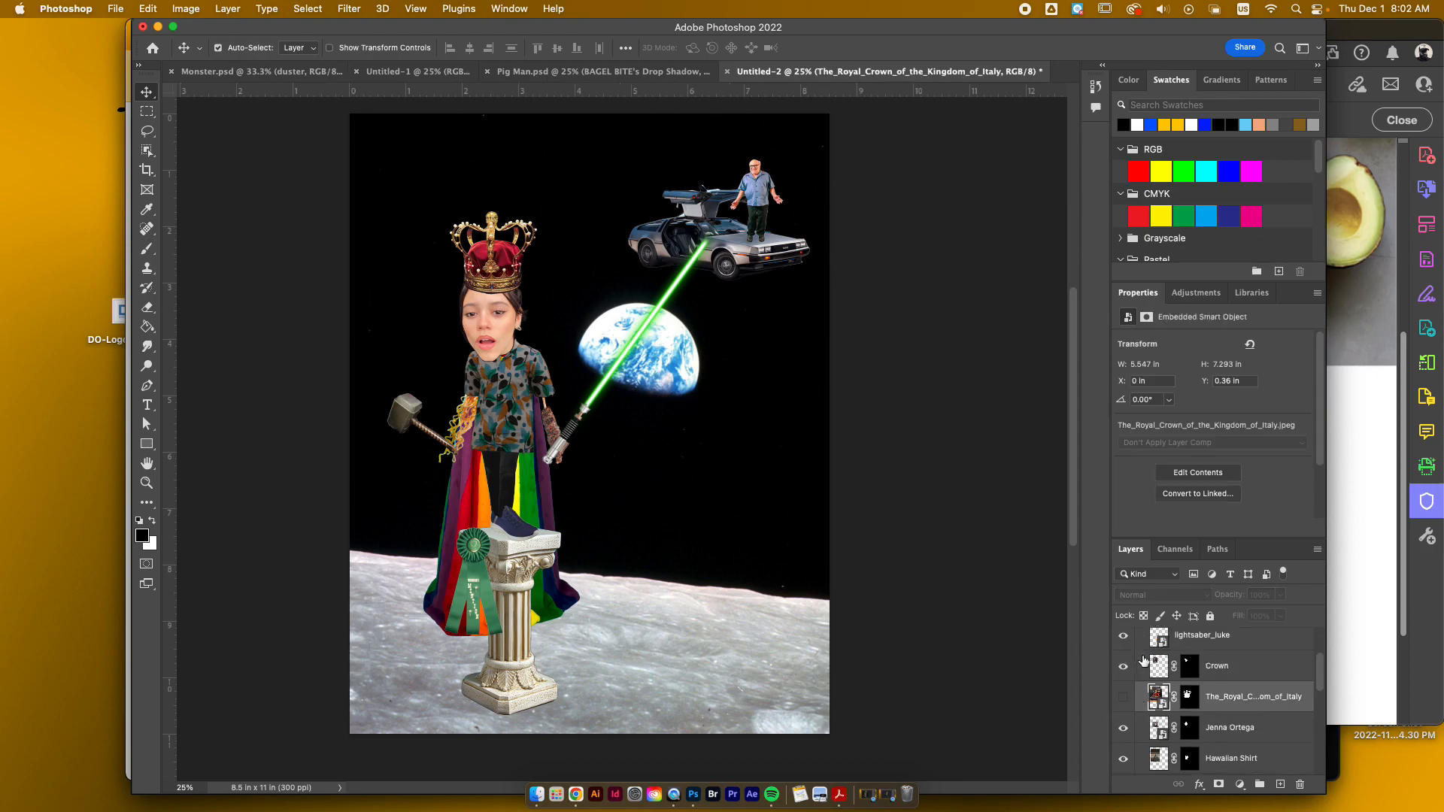
pyautogui.click(1301, 785)
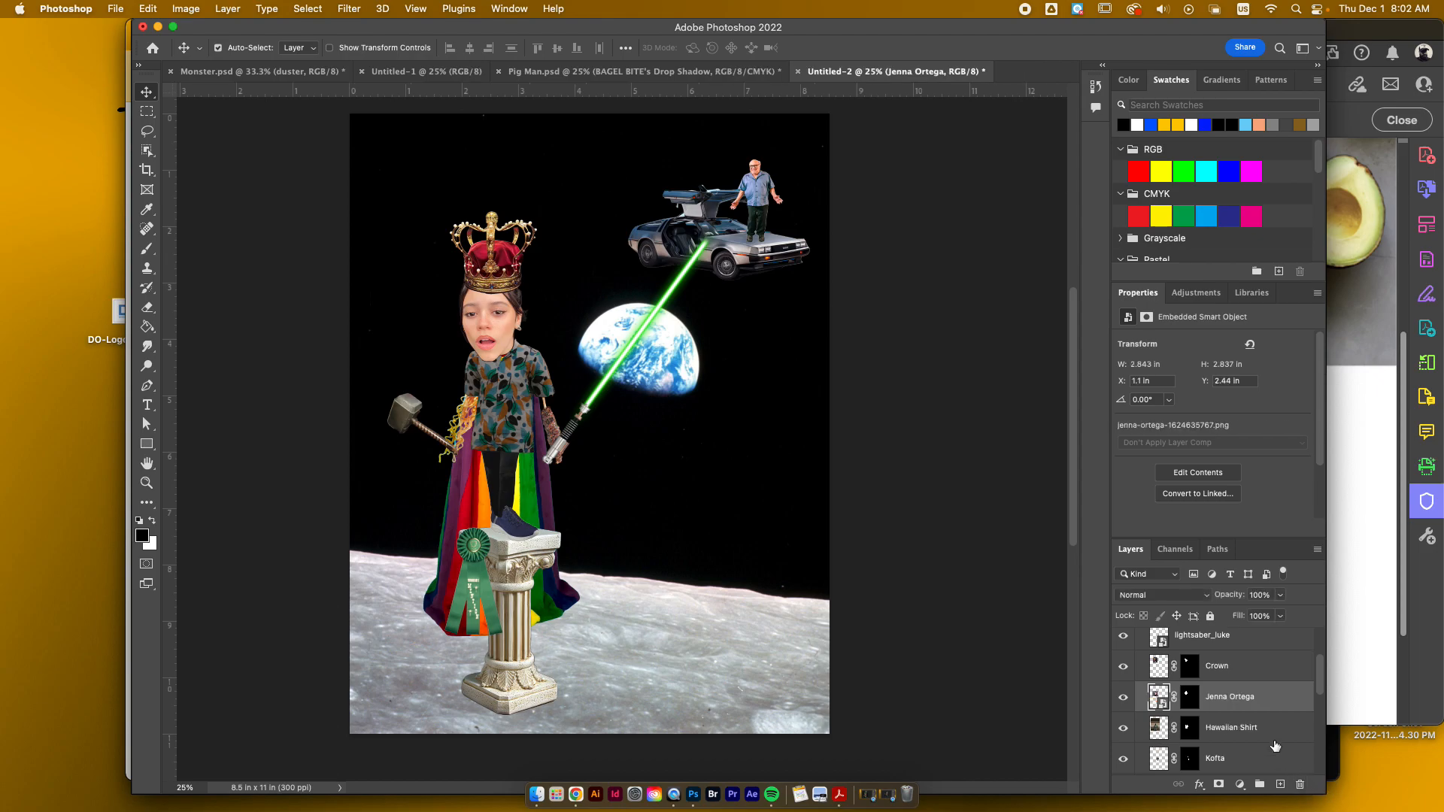
# Step: Look through the whole layer stack from the Background up to the Monster group, and select the Monster group
pyautogui.scroll(-5, 1275, 745)
pyautogui.scroll(4, 1275, 745)
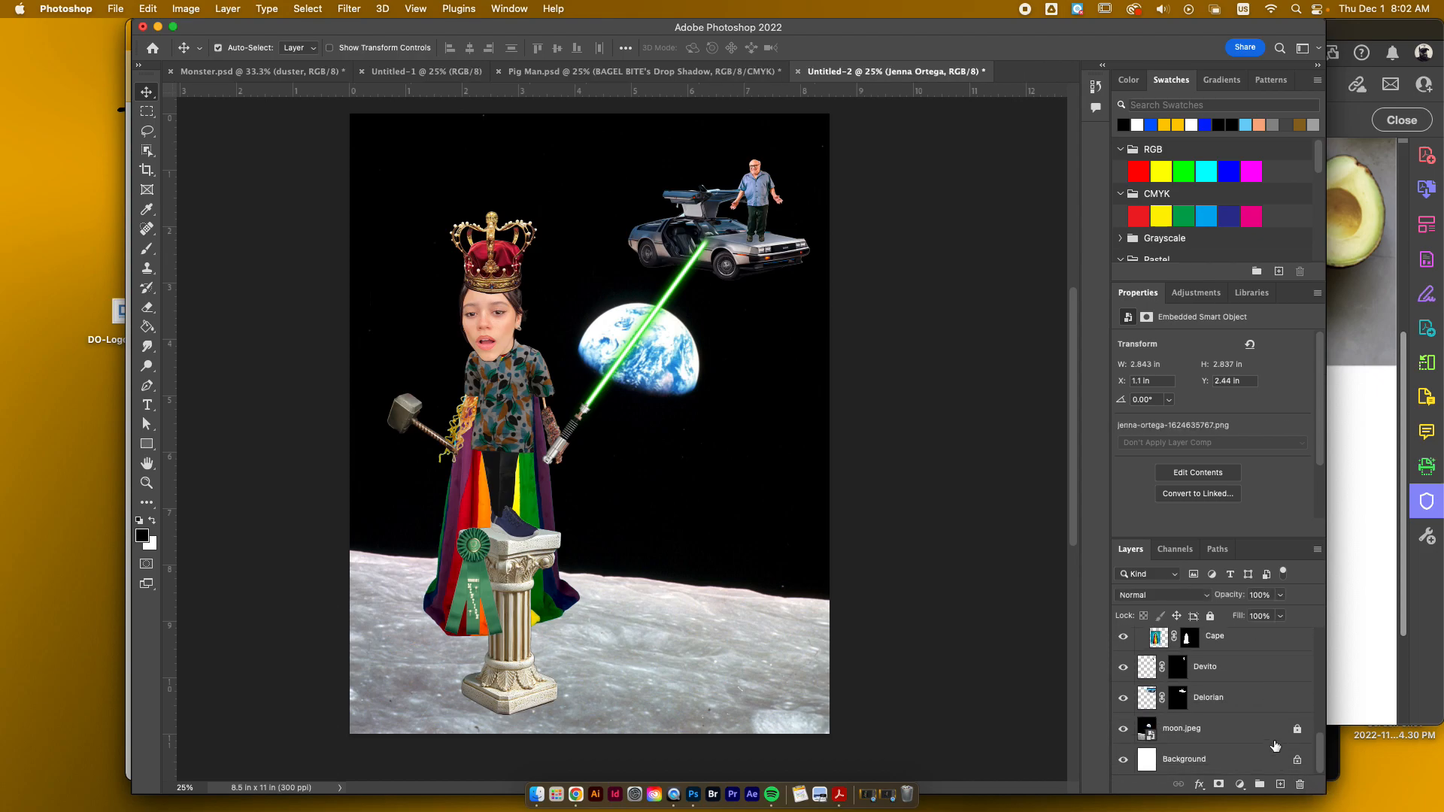
pyautogui.scroll(5, 1276, 745)
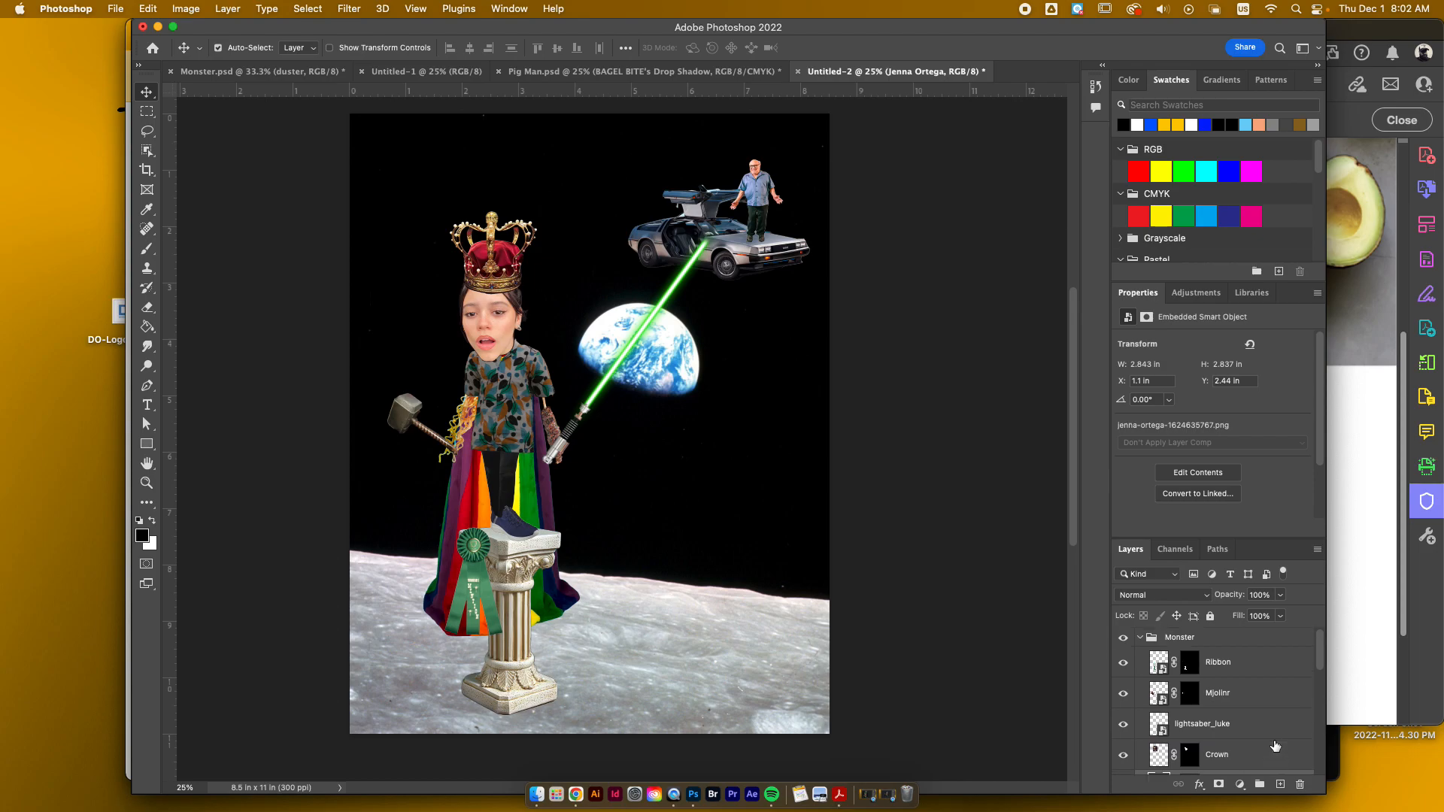
pyautogui.scroll(-6, 1230, 724)
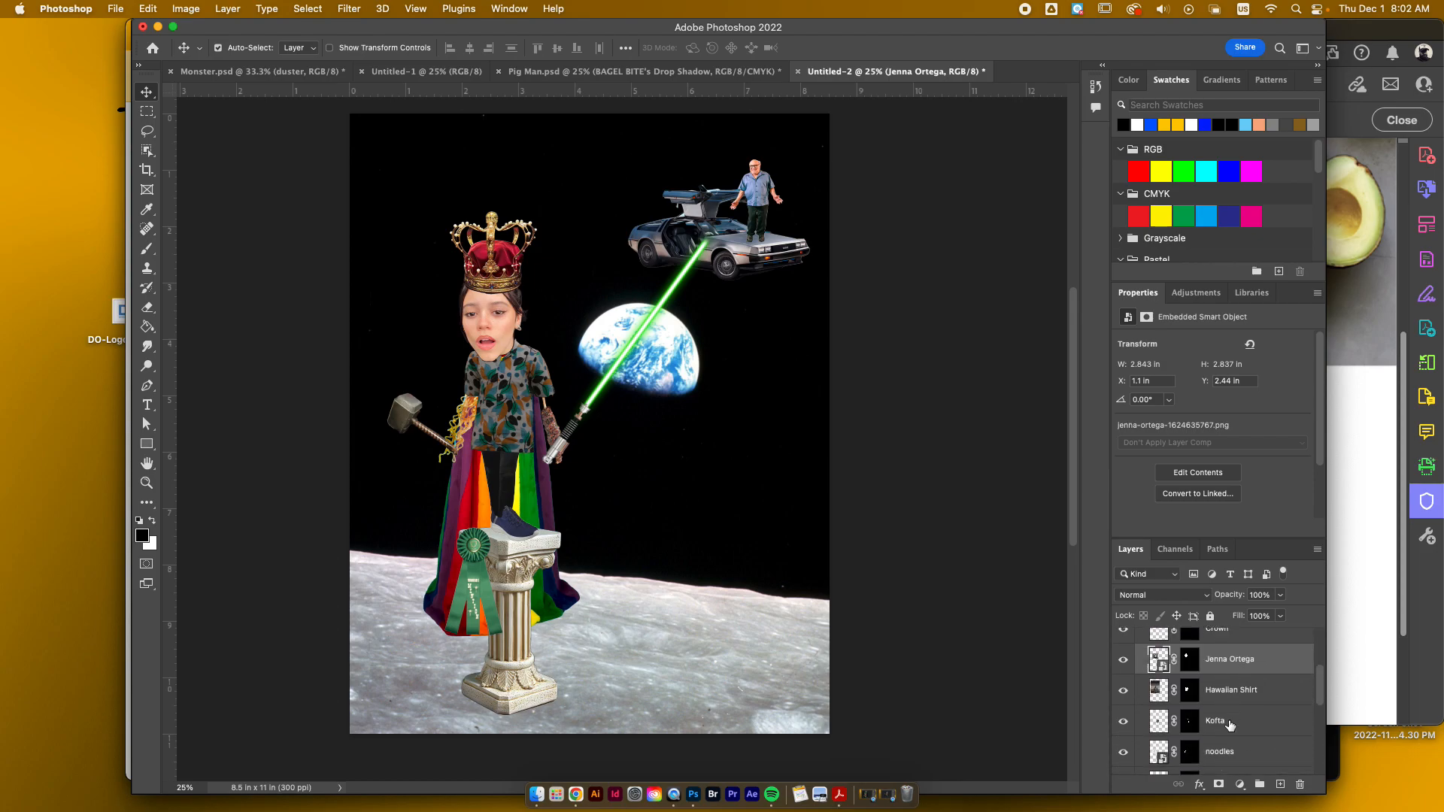
pyautogui.scroll(-8, 1233, 723)
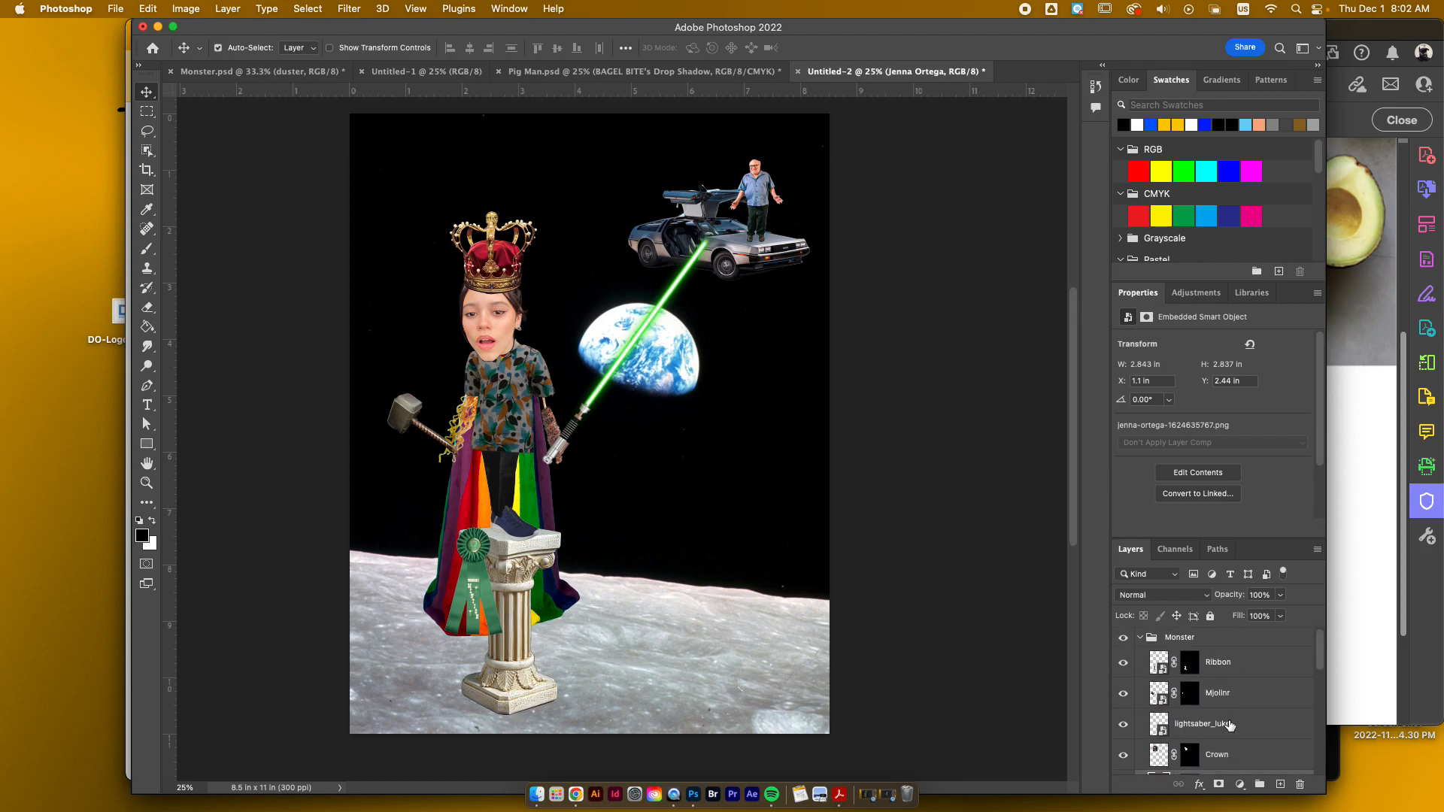
pyautogui.scroll(10, 1251, 705)
pyautogui.click(1143, 638)
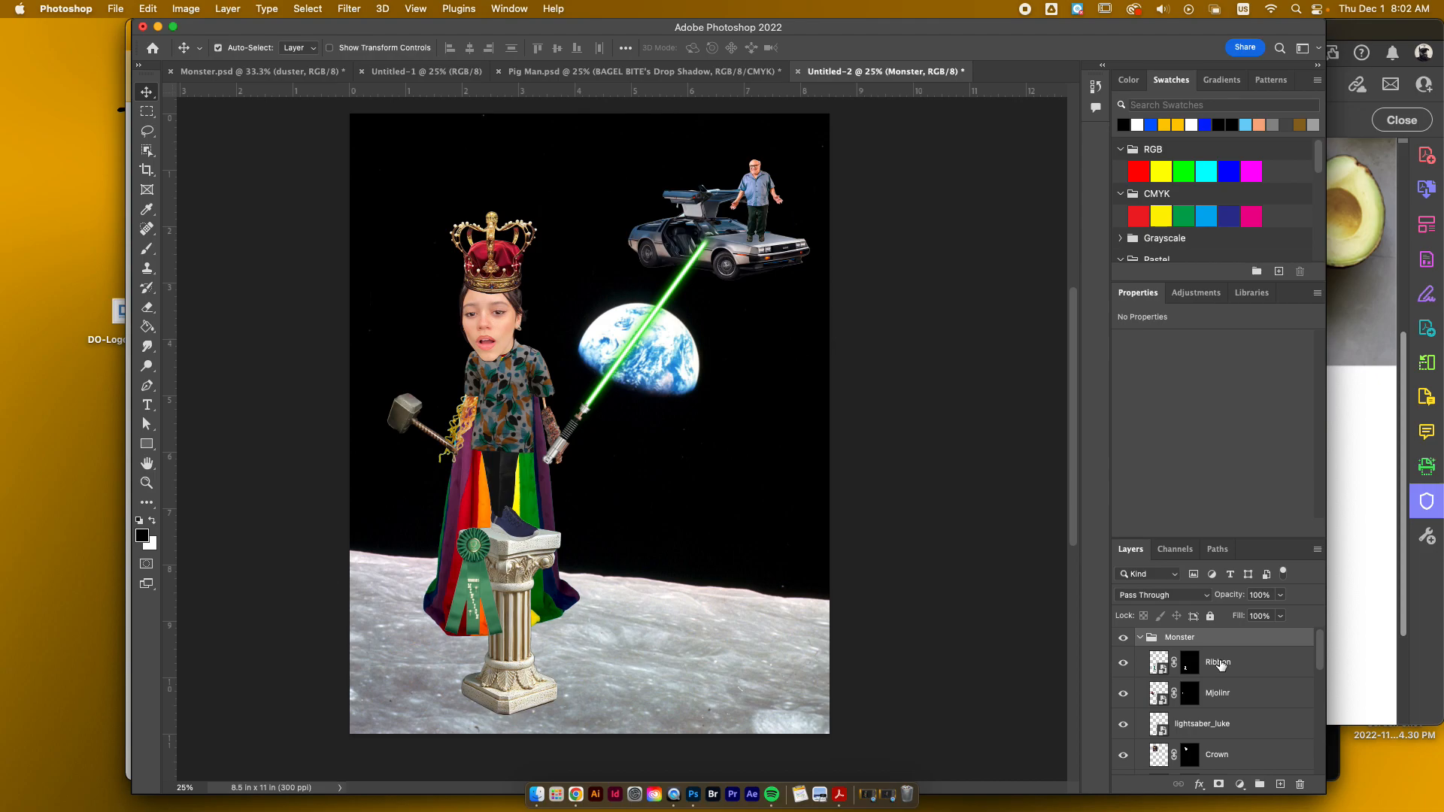
# Step: Check the Ribbon and Mjolinr layers by switching their visibility off and on, and collapse the Monster group
pyautogui.click(1148, 662)
pyautogui.click(1124, 663)
pyautogui.click(1123, 663)
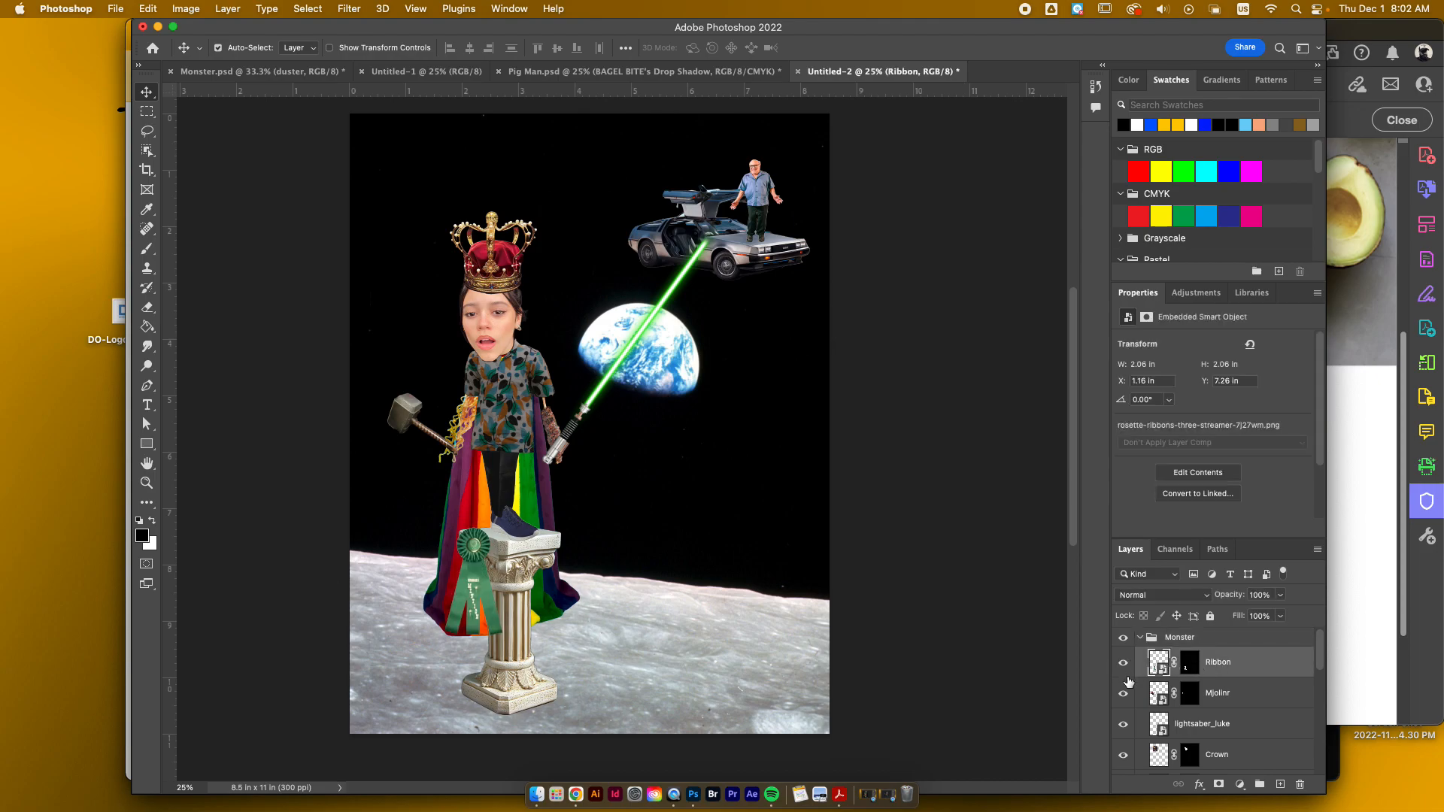
pyautogui.click(1124, 694)
pyautogui.click(1124, 663)
pyautogui.click(1123, 694)
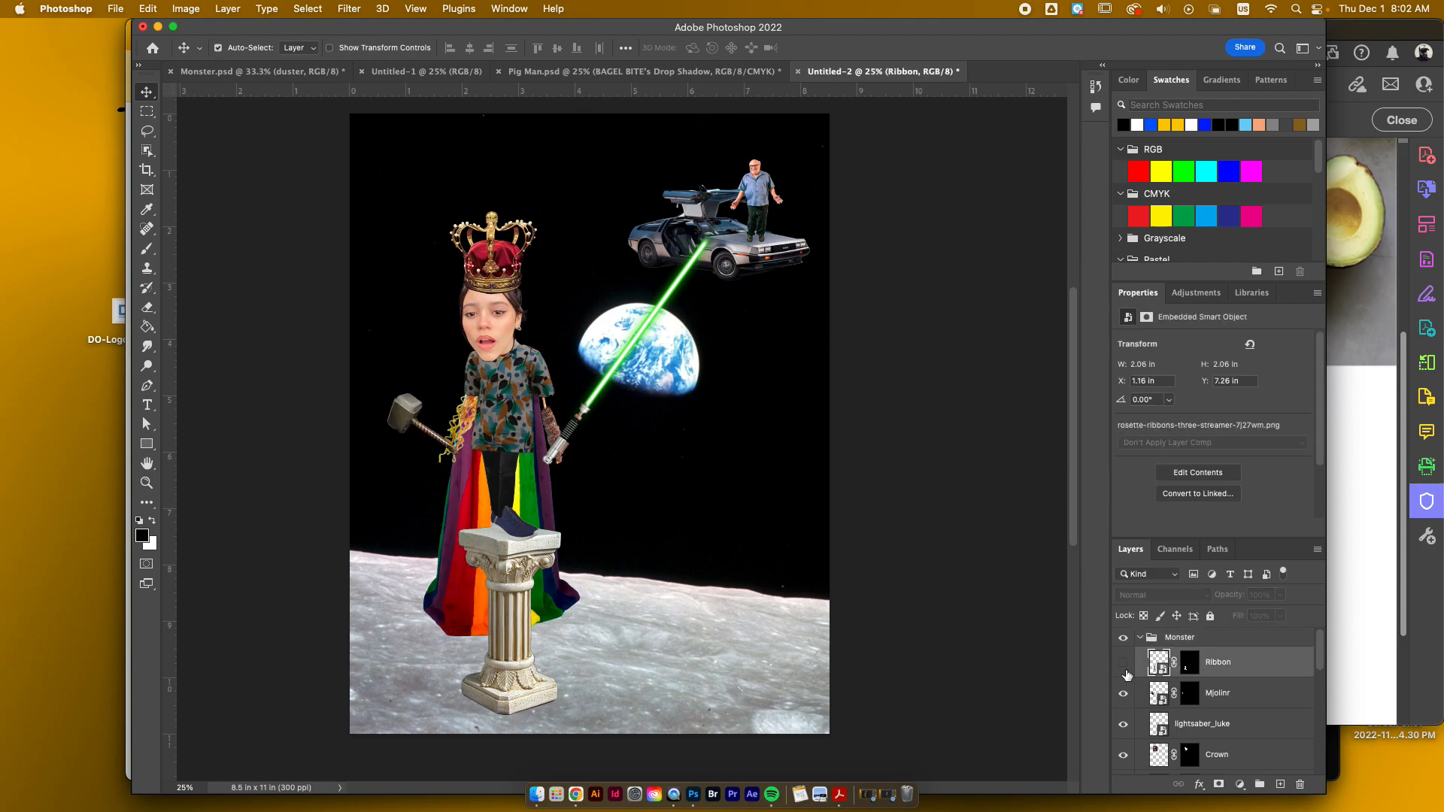
pyautogui.click(1124, 663)
pyautogui.click(1141, 637)
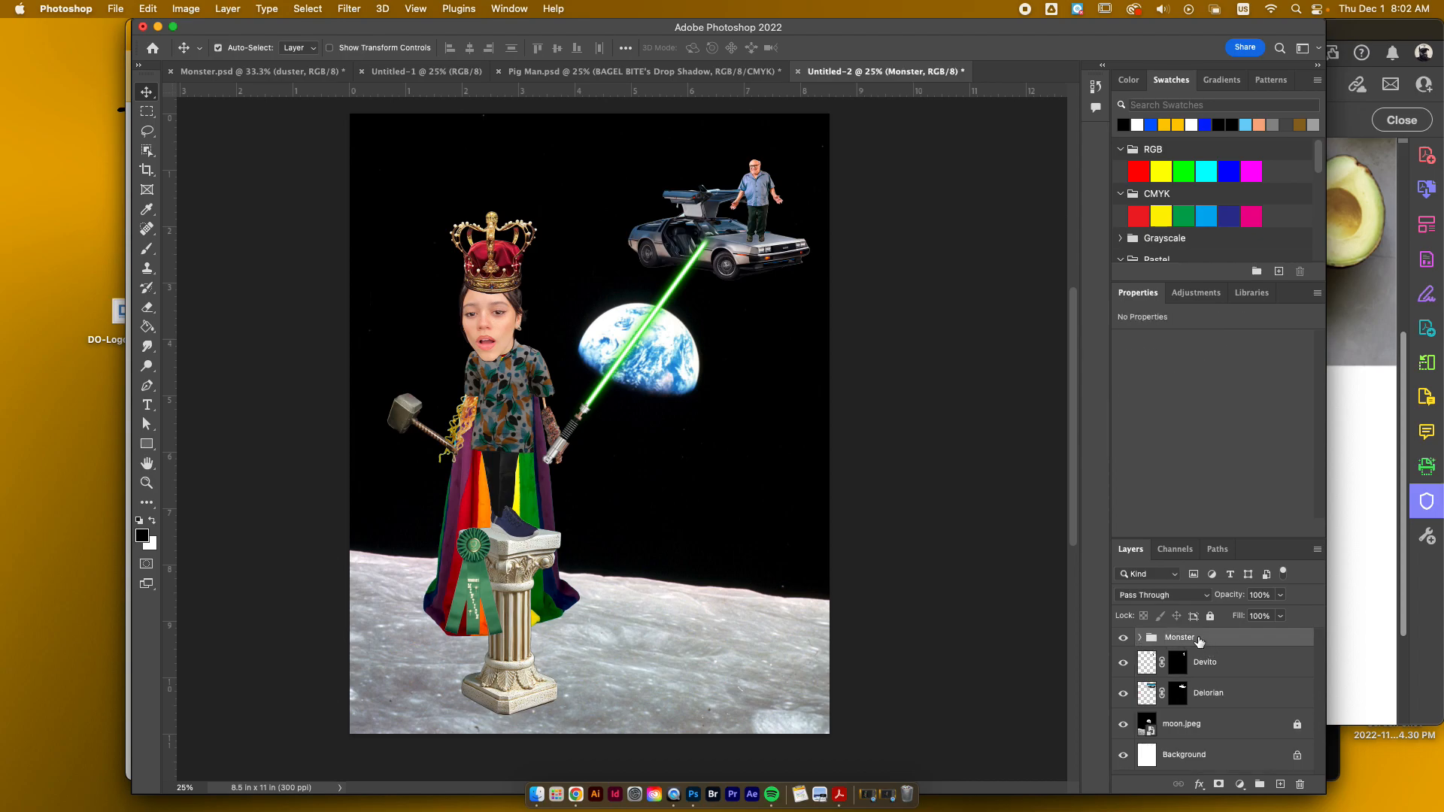
# Step: Expand the Monster group and select its layers from Ribbon through Cape, ending with only the collapsed group selected
pyautogui.click(1142, 640)
pyautogui.click(1225, 666)
pyautogui.scroll(-3, 1226, 672)
pyautogui.scroll(2, 1228, 672)
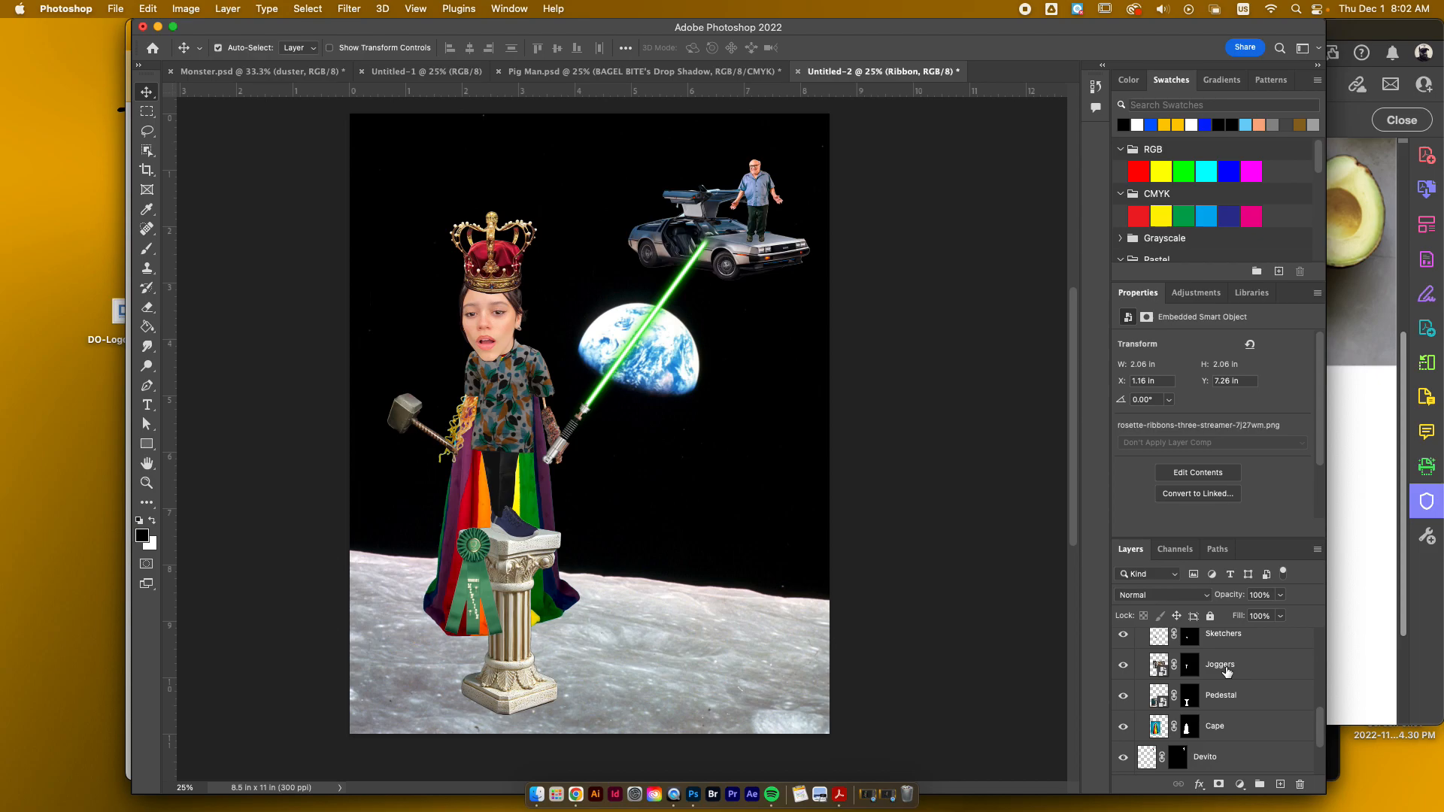
pyautogui.keyDown('shift'); pyautogui.click(1215, 727); pyautogui.keyUp('shift')
pyautogui.scroll(4, 1203, 707)
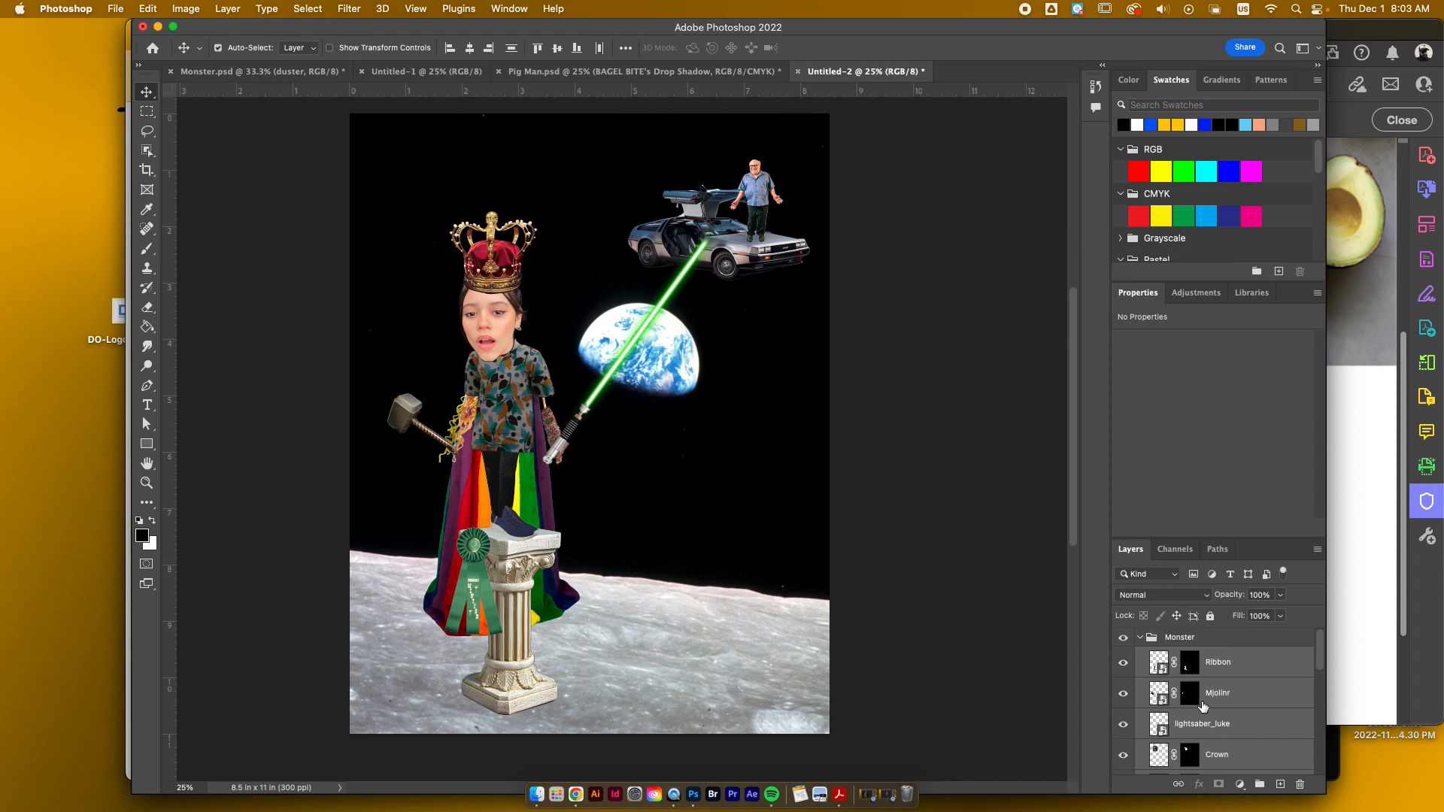
pyautogui.click(1148, 640)
pyautogui.click(1140, 639)
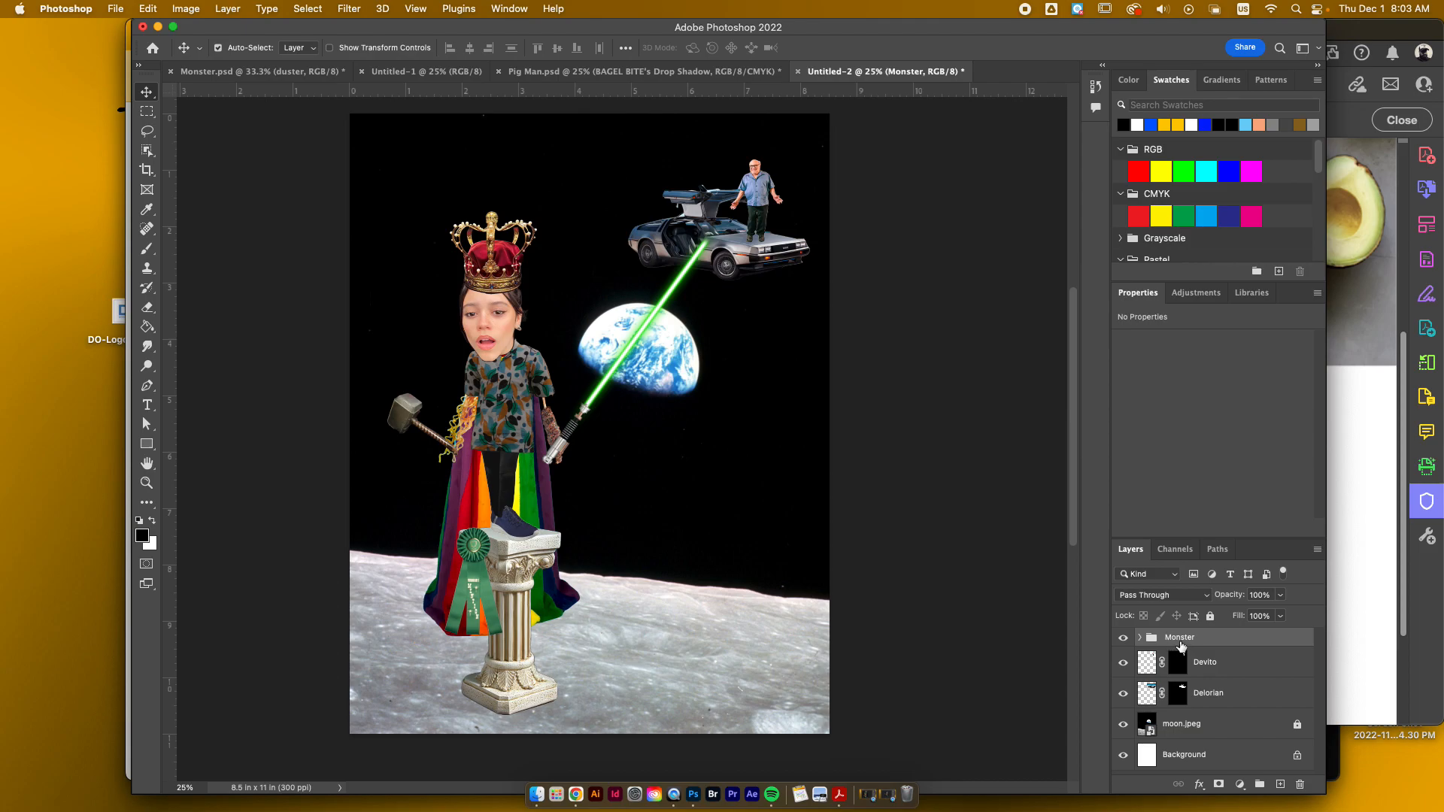
# Step: Toggle the Monster group's visibility repeatedly to check which artwork it contains, leaving it shown
pyautogui.click(1125, 642)
pyautogui.click(1125, 642)
pyautogui.click(1125, 642)
pyautogui.click(1125, 641)
pyautogui.click(1125, 641)
pyautogui.click(1124, 641)
pyautogui.click(1125, 641)
pyautogui.click(1125, 641)
# Step: Duplicate the Monster group and merge the copy into a single pixel layer
pyautogui.moveTo(1154, 640); pyautogui.dragTo(1281, 783)
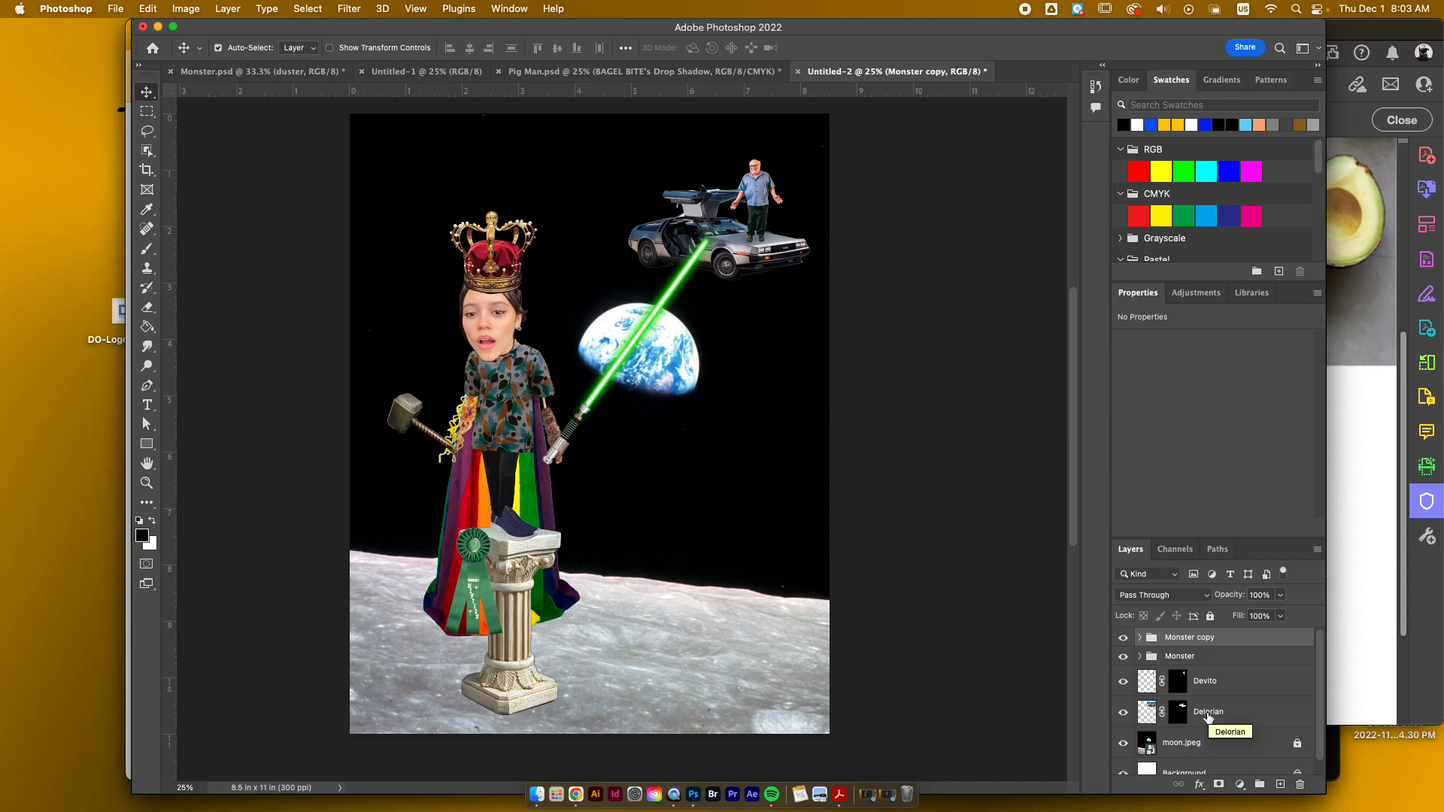
pyautogui.hotkey('ctrl', 'e')
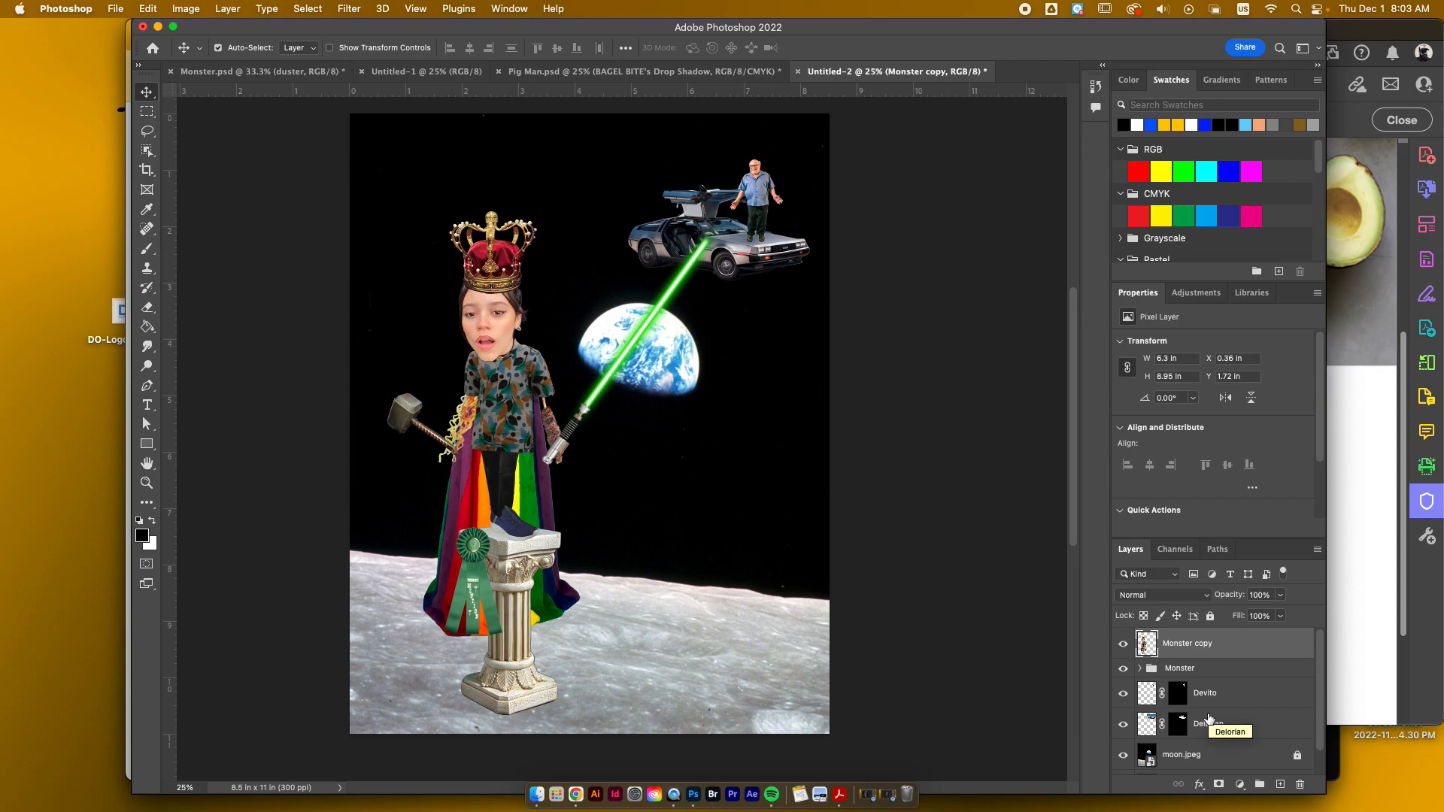
# Step: Hide the merged Monster copy and the original Monster group, and look through the layers inside the original
pyautogui.click(1124, 646)
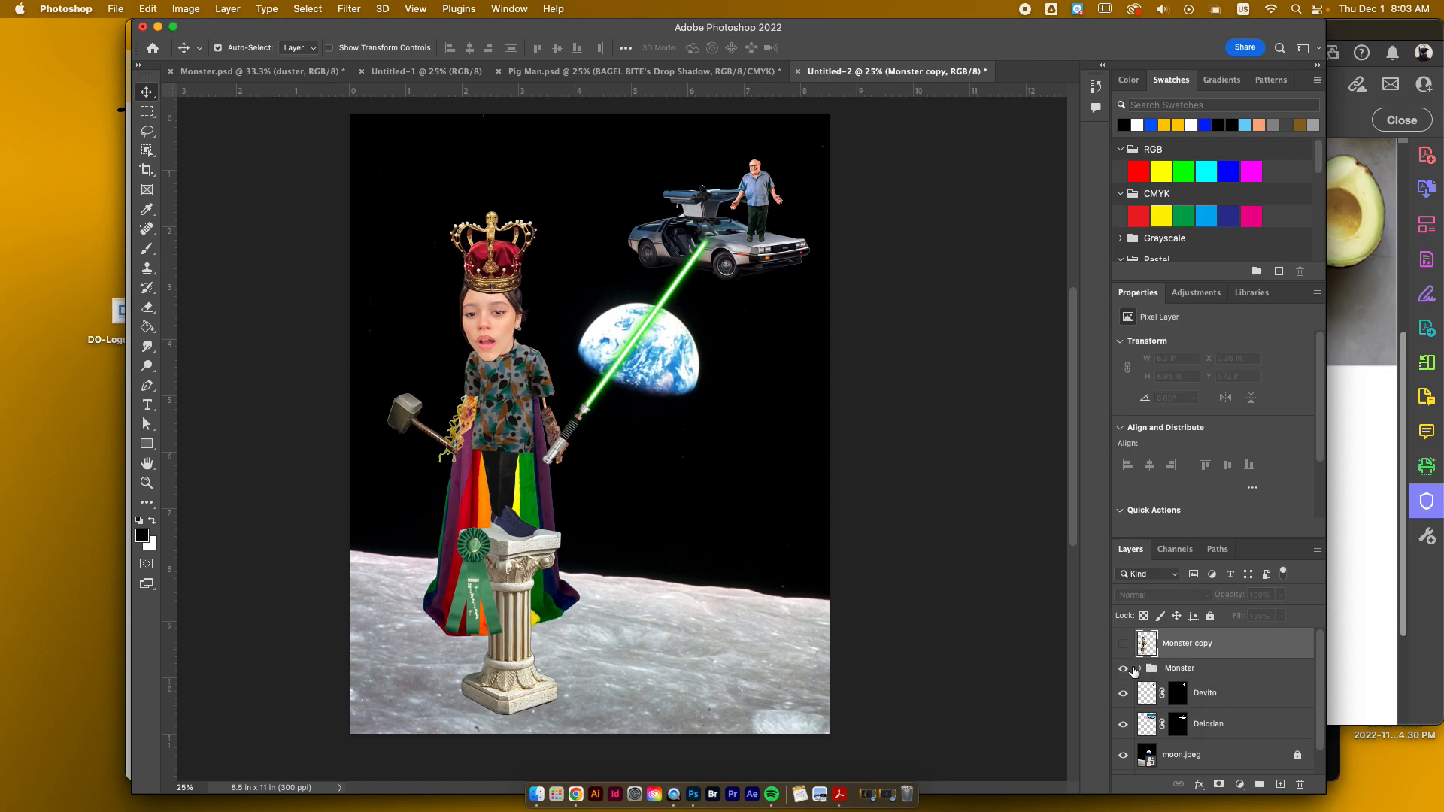
pyautogui.click(1124, 668)
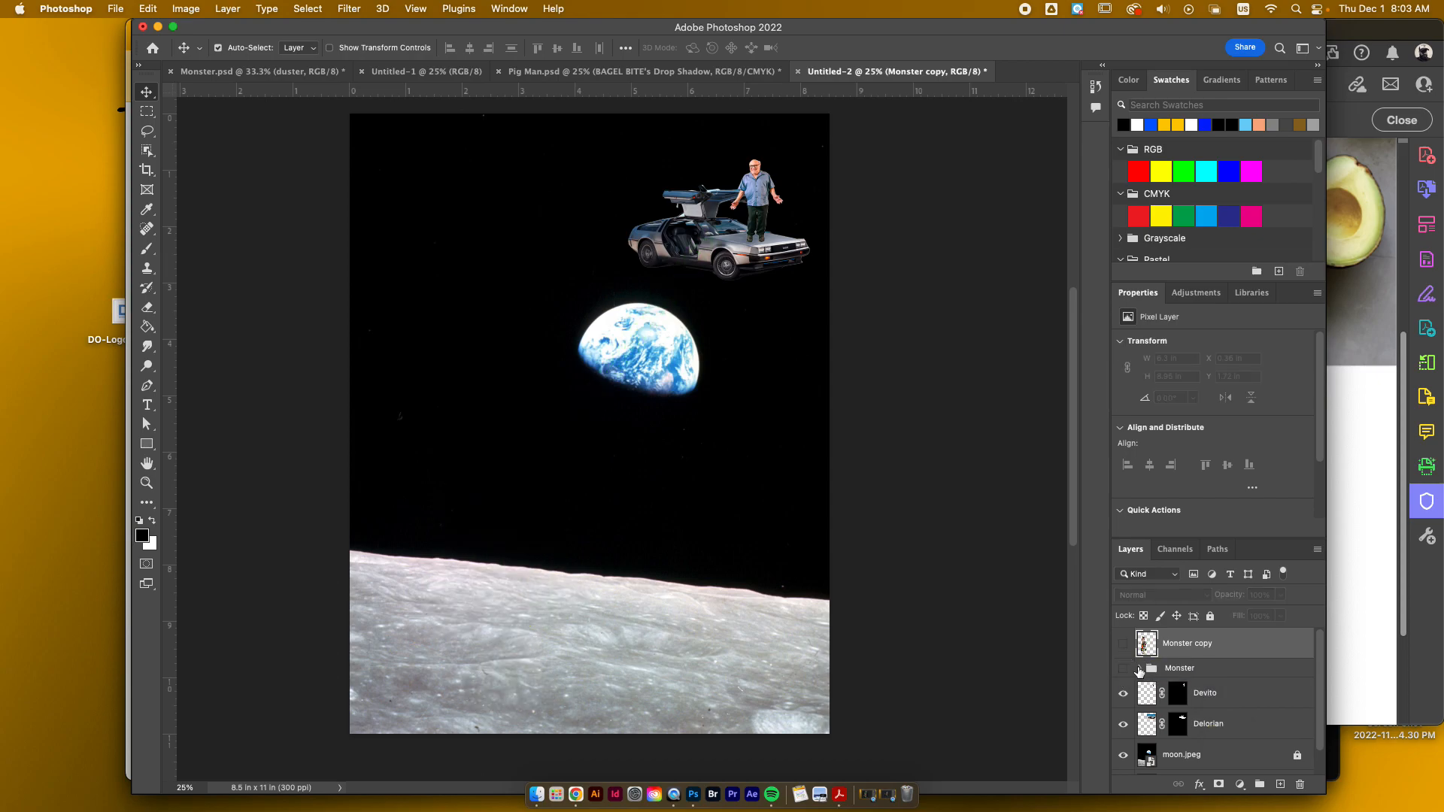
pyautogui.click(1124, 645)
pyautogui.click(1124, 647)
pyautogui.click(1140, 669)
pyautogui.scroll(-3, 1142, 675)
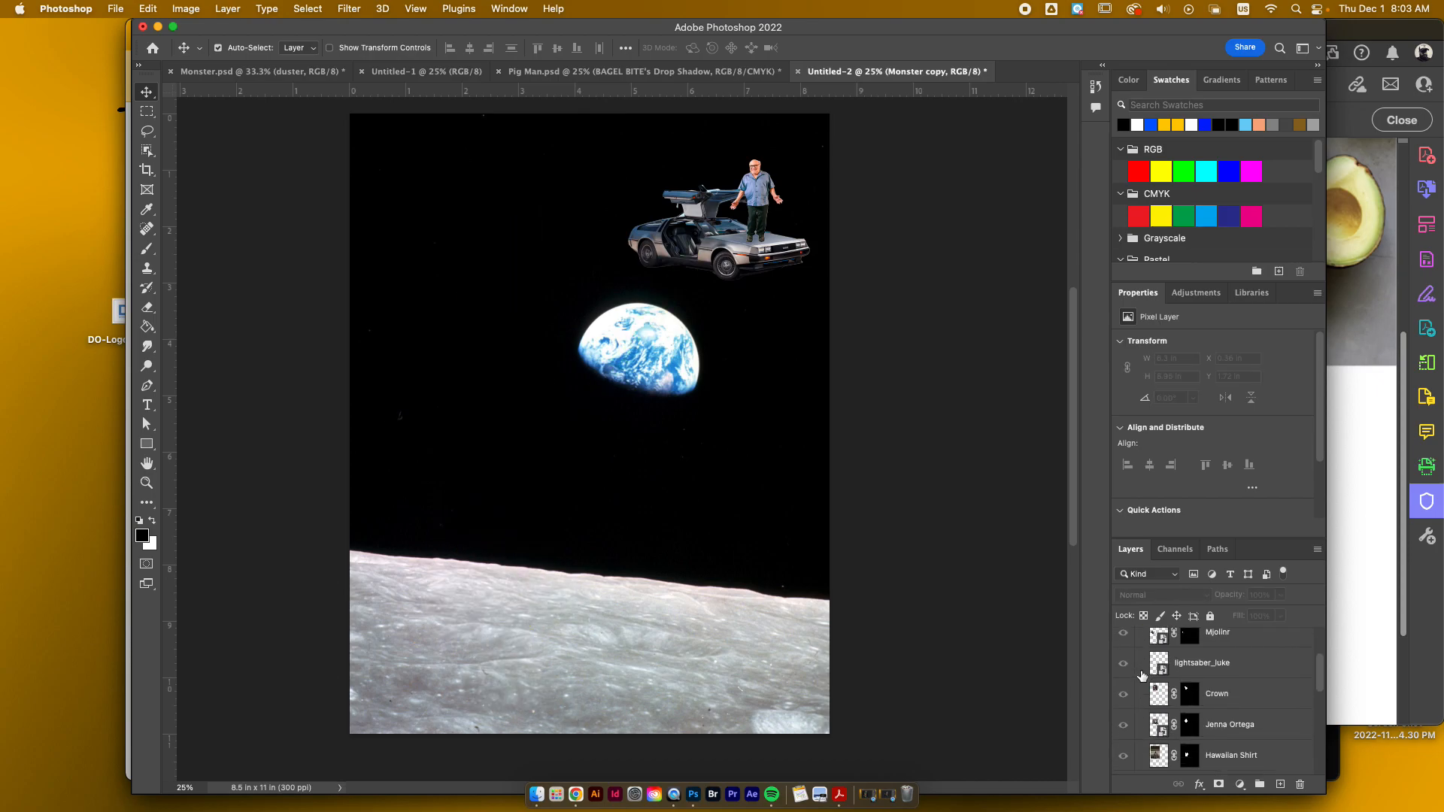
pyautogui.scroll(3, 1143, 675)
# Step: Show the original Monster group and the Monster copy again, comparing the editable group with the merged layer
pyautogui.click(1124, 668)
pyautogui.click(1137, 669)
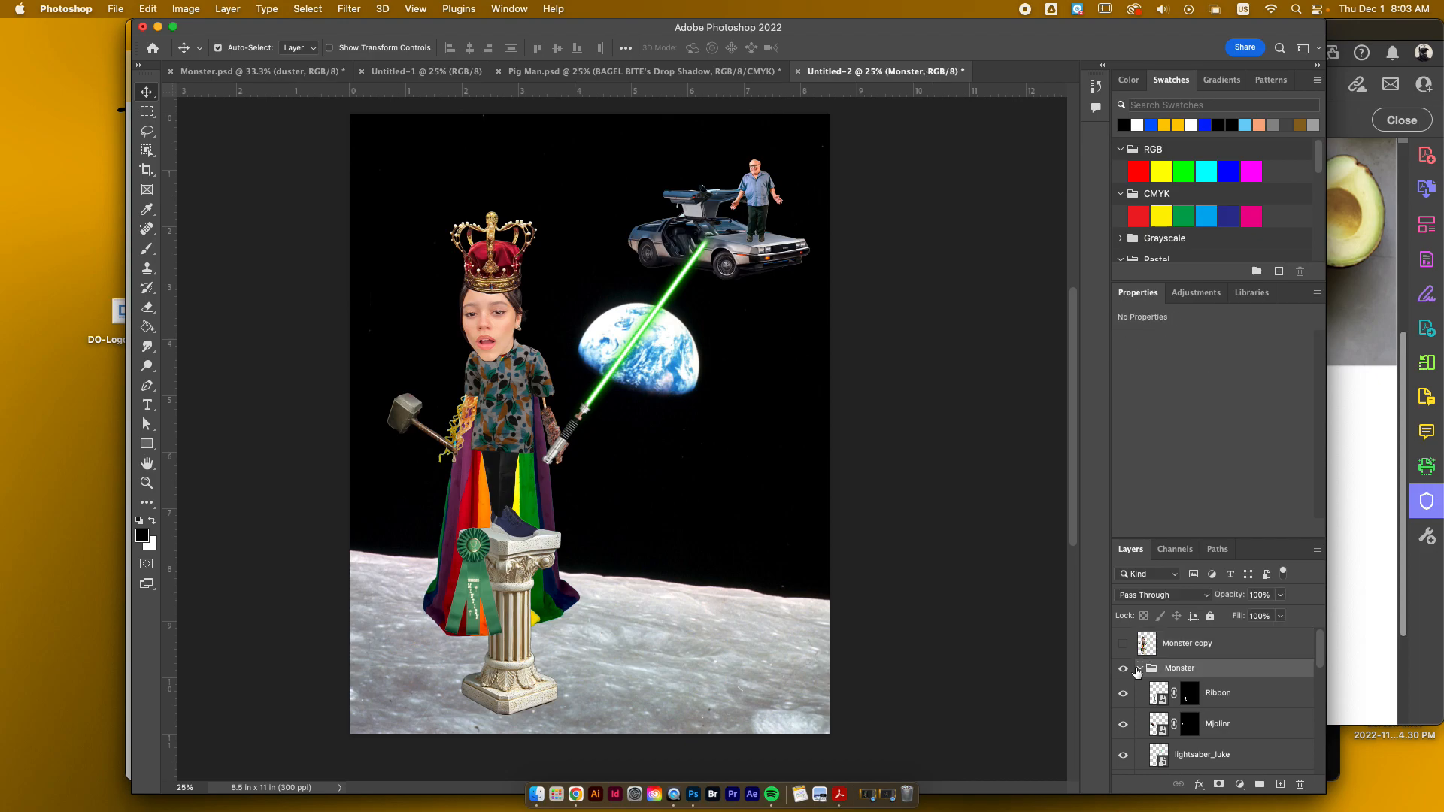
pyautogui.click(1141, 669)
pyautogui.click(1124, 644)
pyautogui.click(1124, 669)
pyautogui.click(1127, 669)
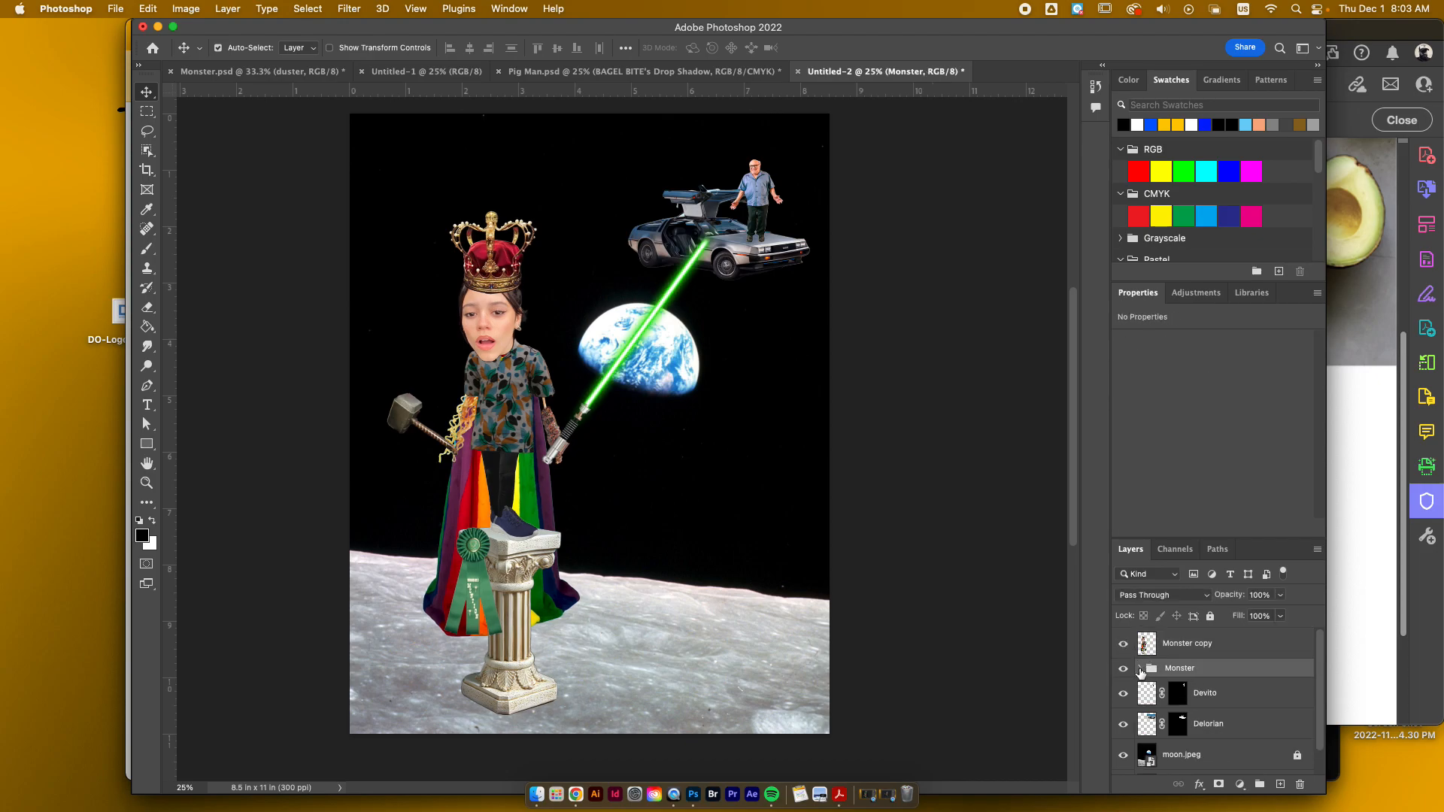
pyautogui.click(1140, 669)
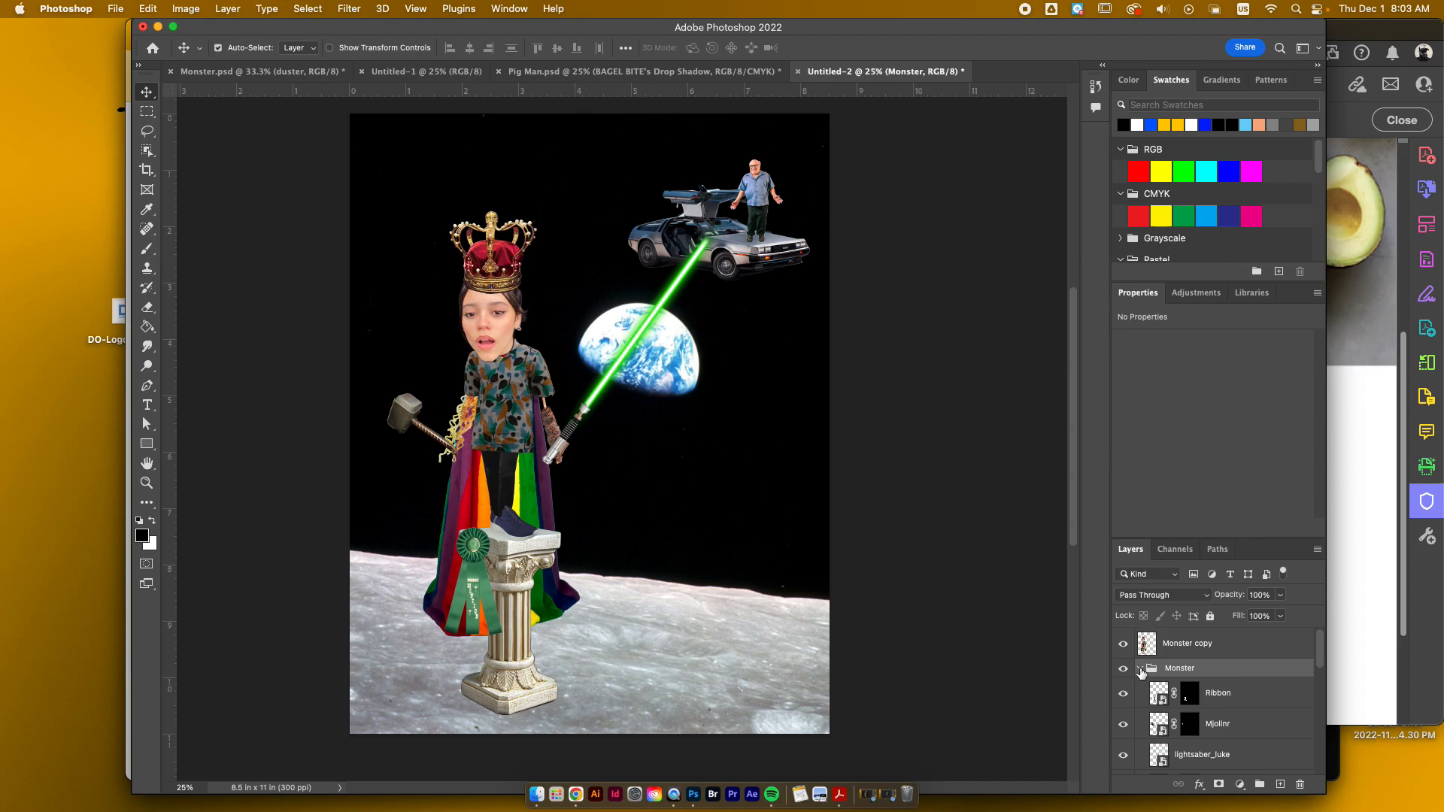
pyautogui.click(1140, 669)
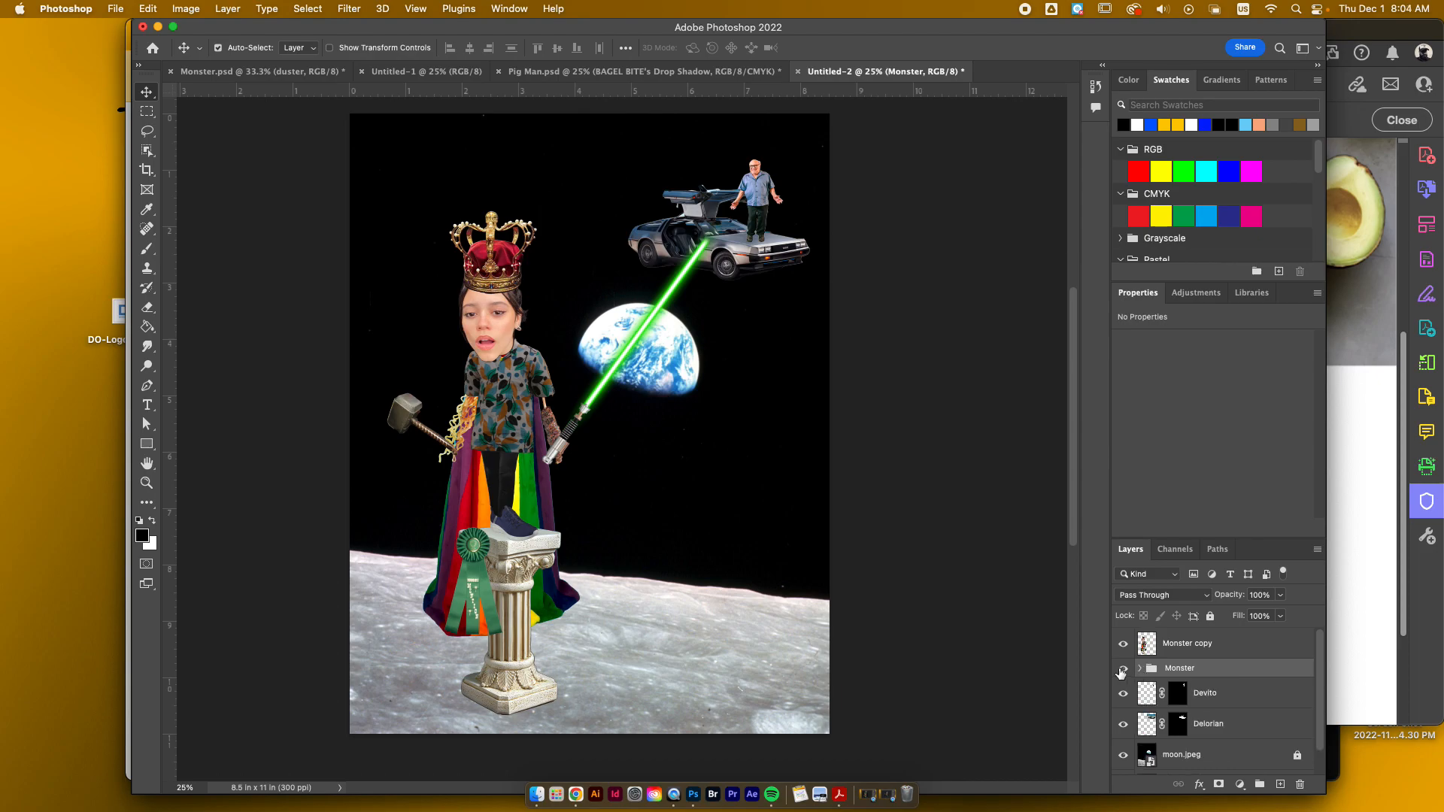
# Step: Add a Multiply Drop Shadow to the Monster copy layer with distance 39 px, spread 27% and size 98 px
pyautogui.click(1155, 651)
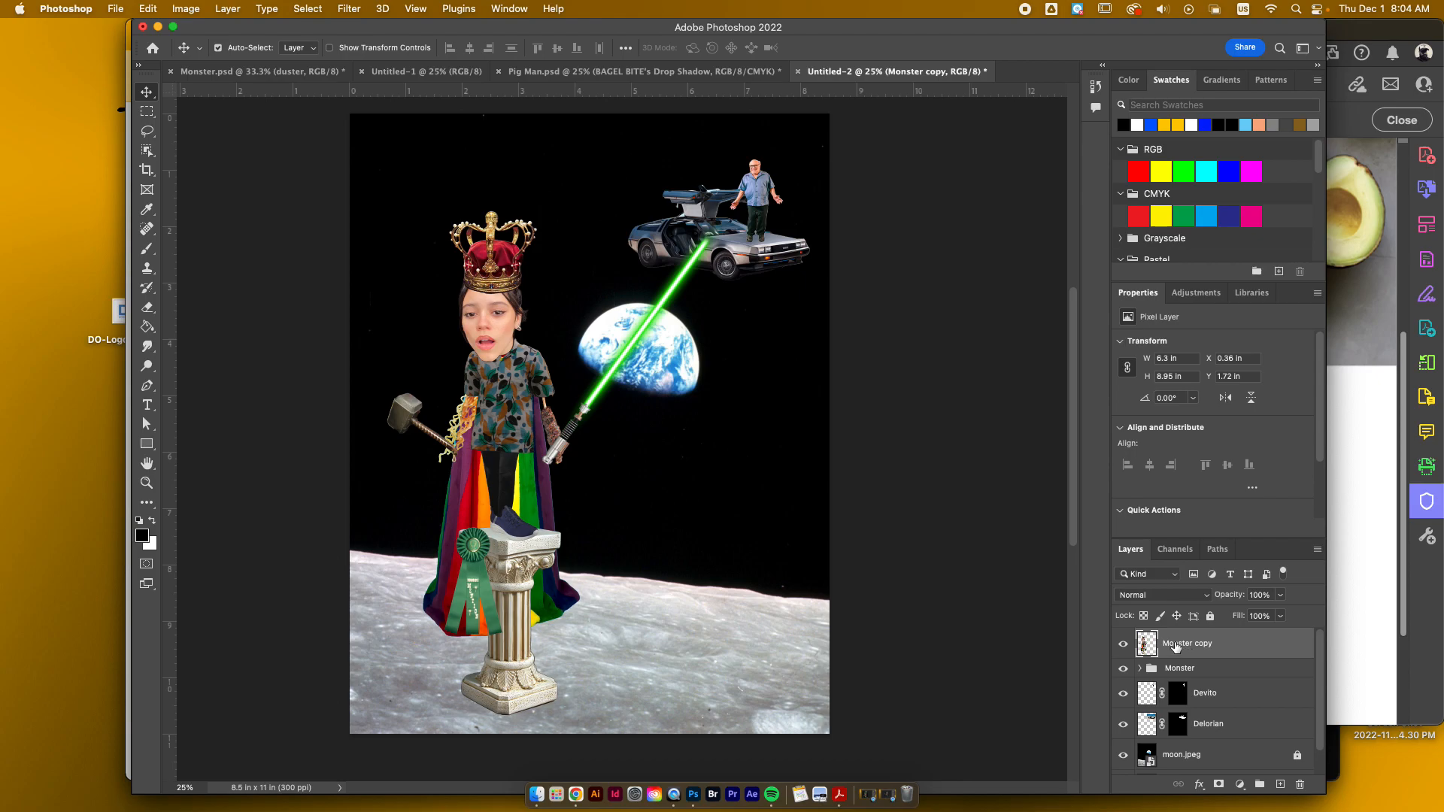
pyautogui.rightClick(1175, 647)
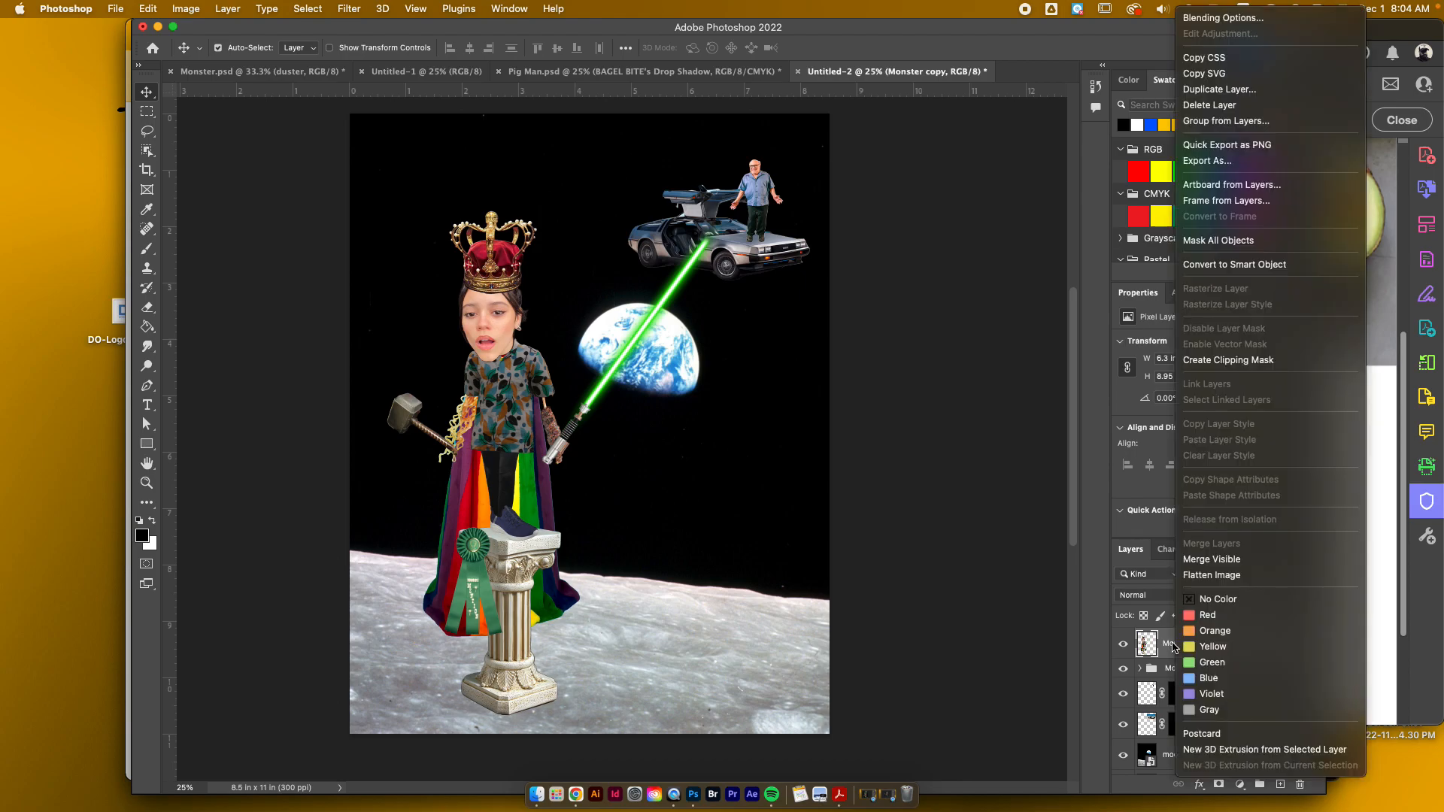
pyautogui.click(1234, 27)
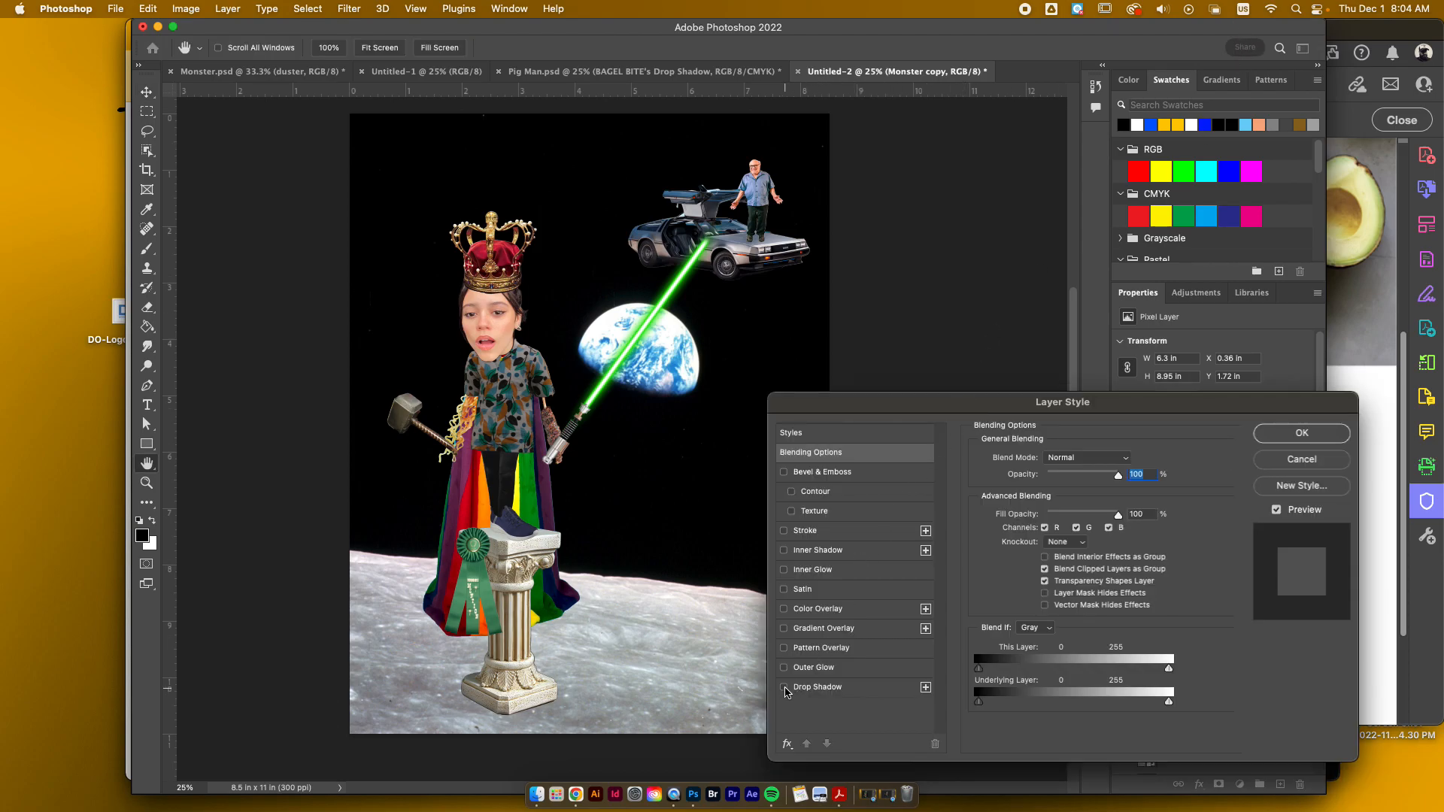
pyautogui.click(785, 688)
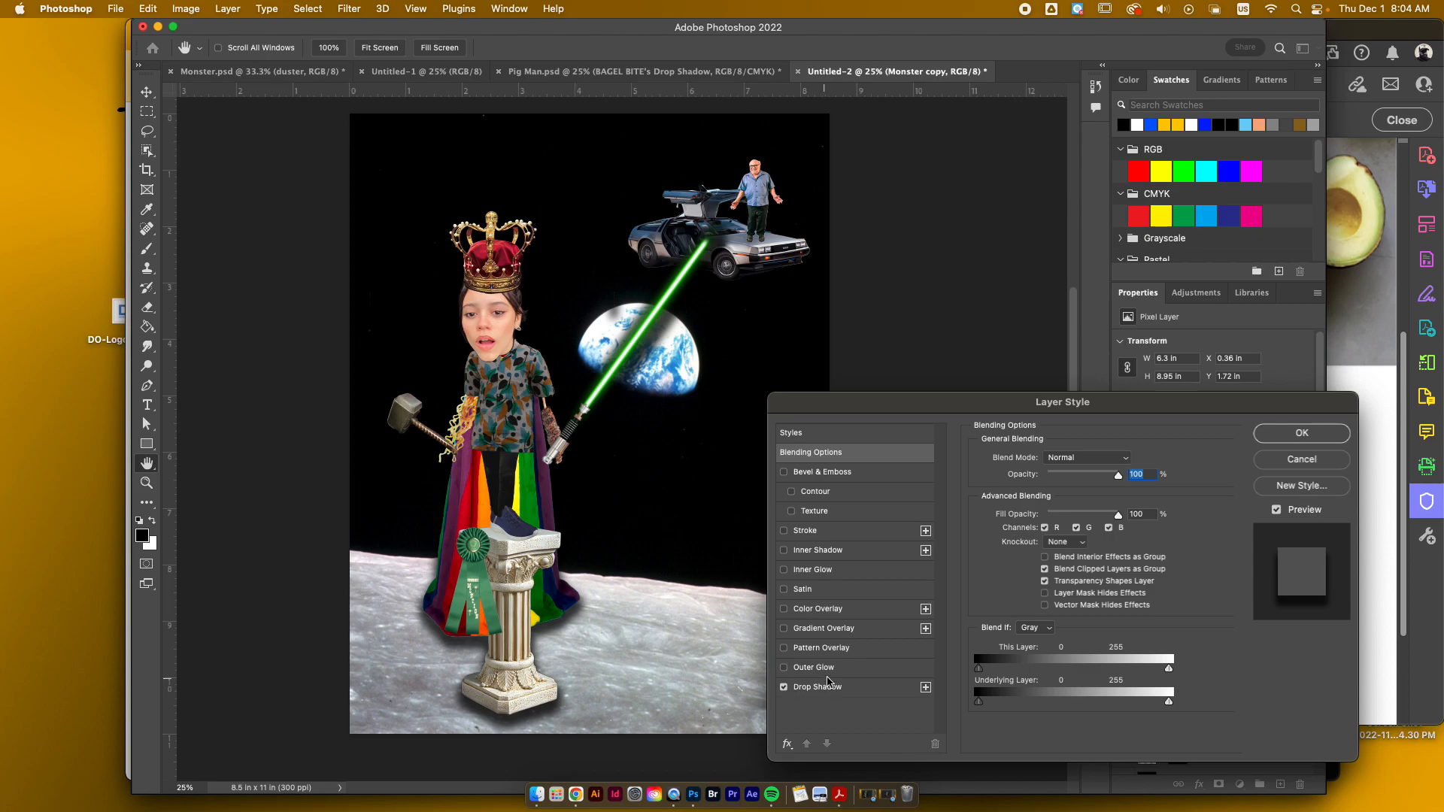
pyautogui.click(839, 687)
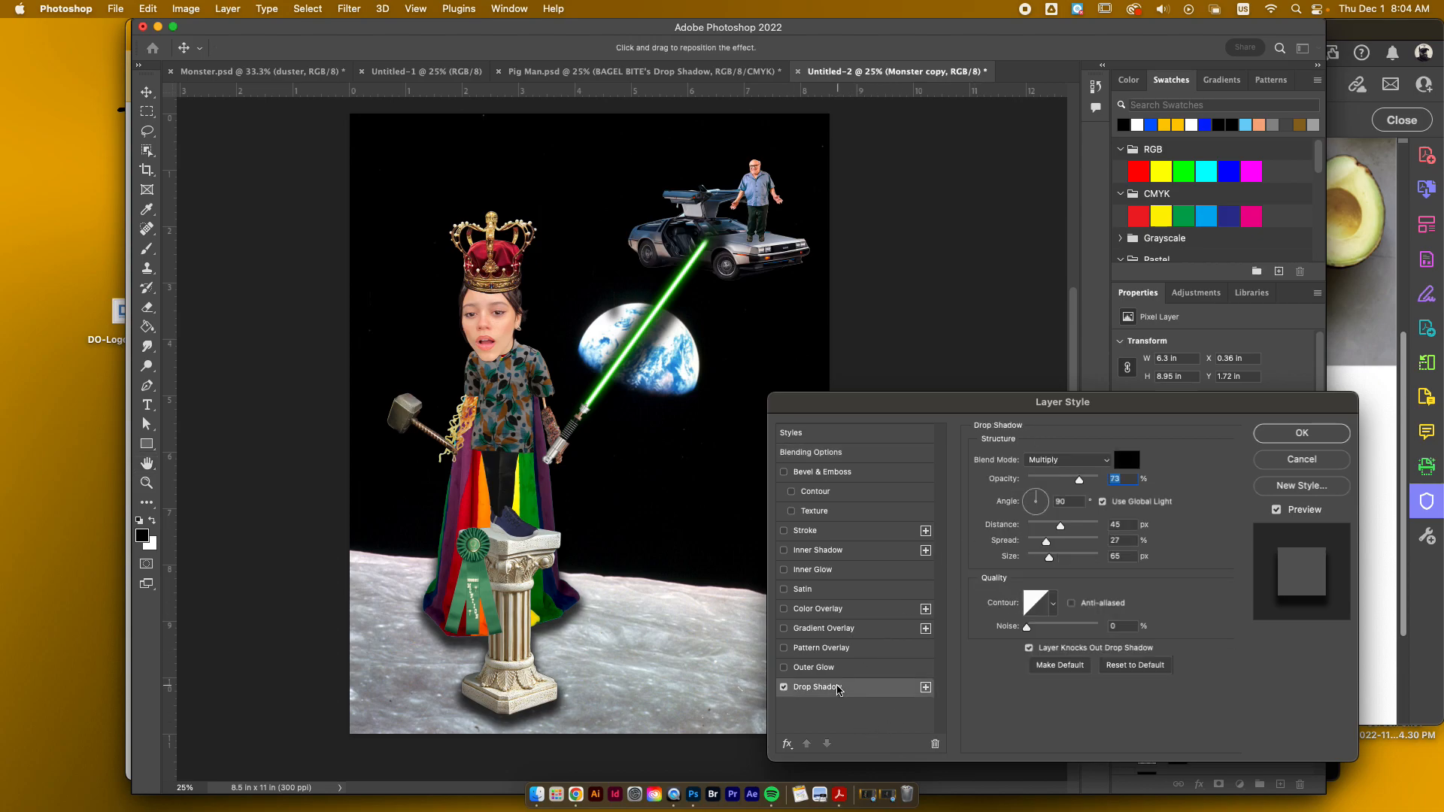
pyautogui.moveTo(1063, 525)
pyautogui.mouseDown()
pyautogui.moveTo(1038, 561)
pyautogui.moveTo(1058, 560)
pyautogui.moveTo(1056, 531)
pyautogui.mouseUp()
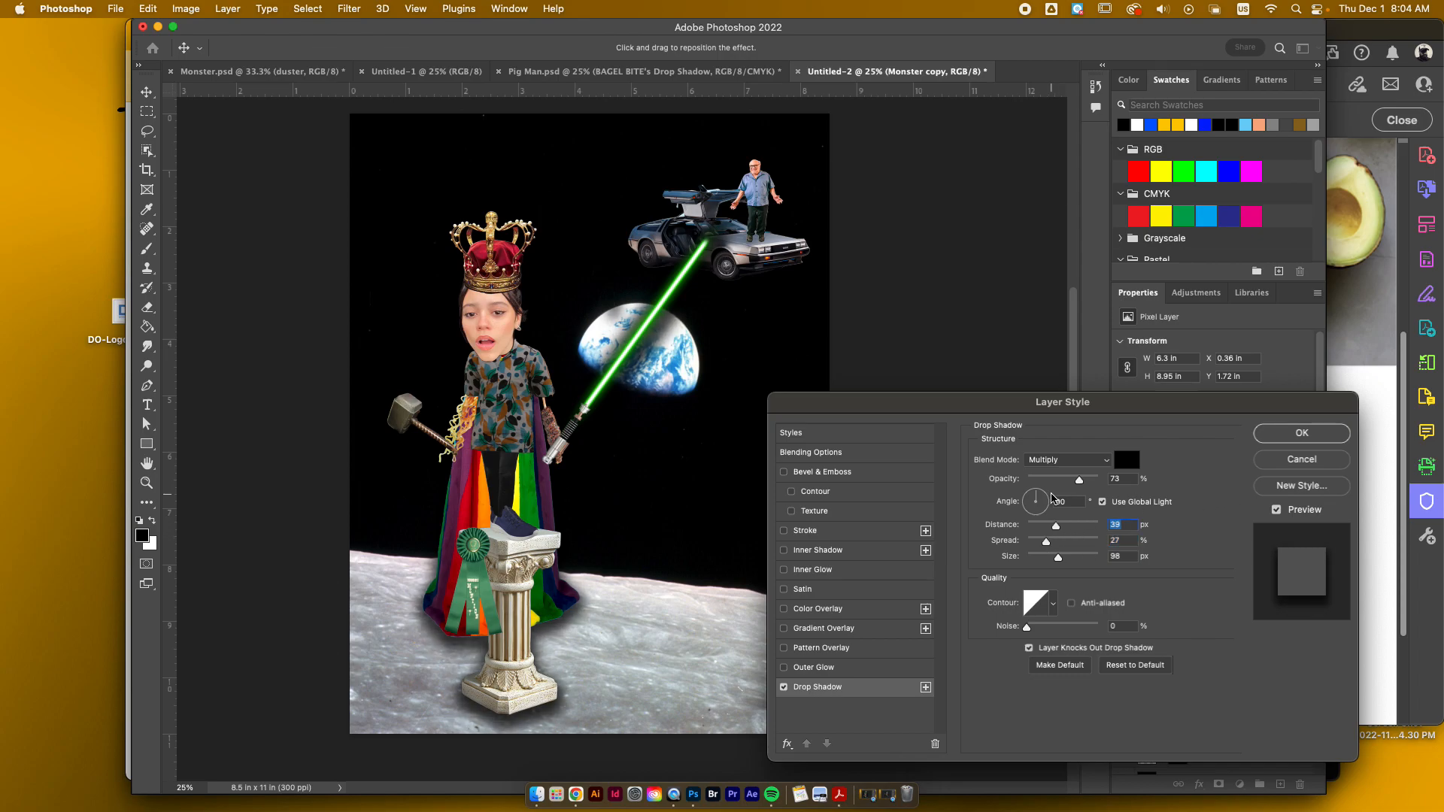
pyautogui.hscroll(2, 1052, 494)
pyautogui.hscroll(2, 1052, 497)
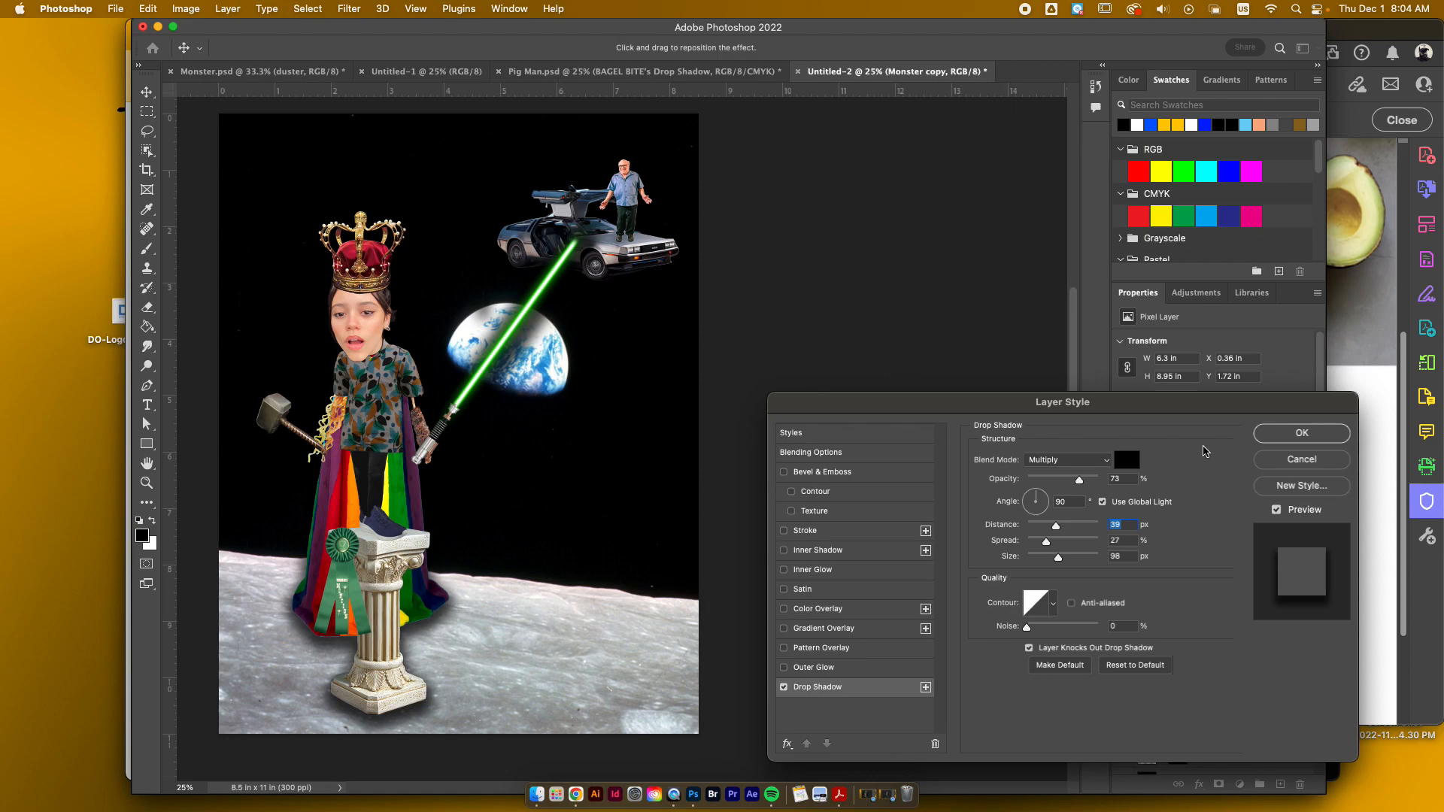
pyautogui.click(1276, 433)
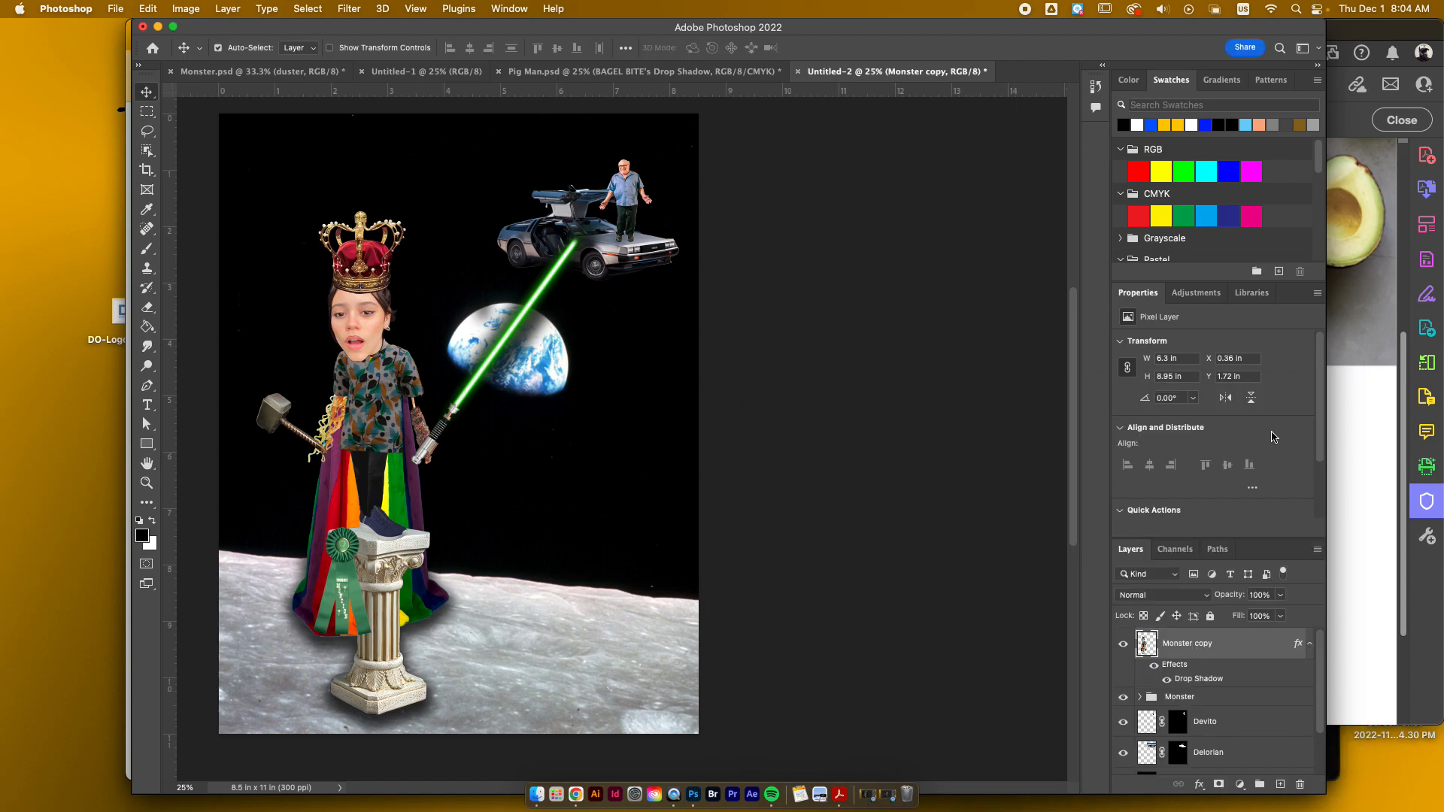
# Step: Compare the Monster copy and the original group by toggling both, leaving the copy shown and the original Monster group hidden
pyautogui.hscroll(-6, 639, 464)
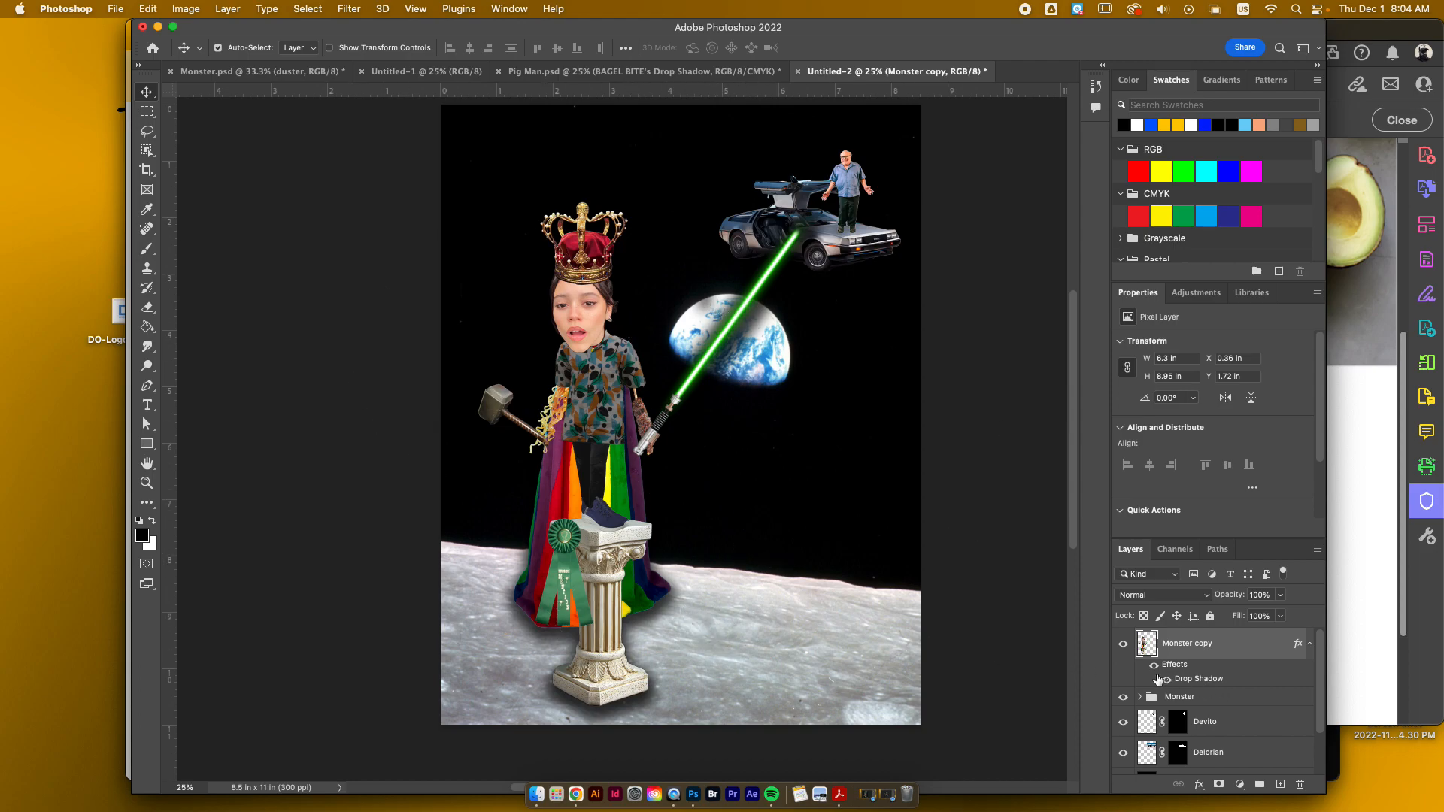
pyautogui.click(1122, 645)
pyautogui.click(1122, 645)
pyautogui.click(1122, 645)
pyautogui.click(1122, 645)
pyautogui.click(1121, 645)
pyautogui.click(1124, 697)
pyautogui.click(1124, 697)
pyautogui.click(1124, 697)
pyautogui.click(1121, 645)
# Step: Separate the Monster copy's Drop Shadow effect onto its own layer, and hide the Monster copy to reveal only the shadow
pyautogui.rightClick(1218, 683)
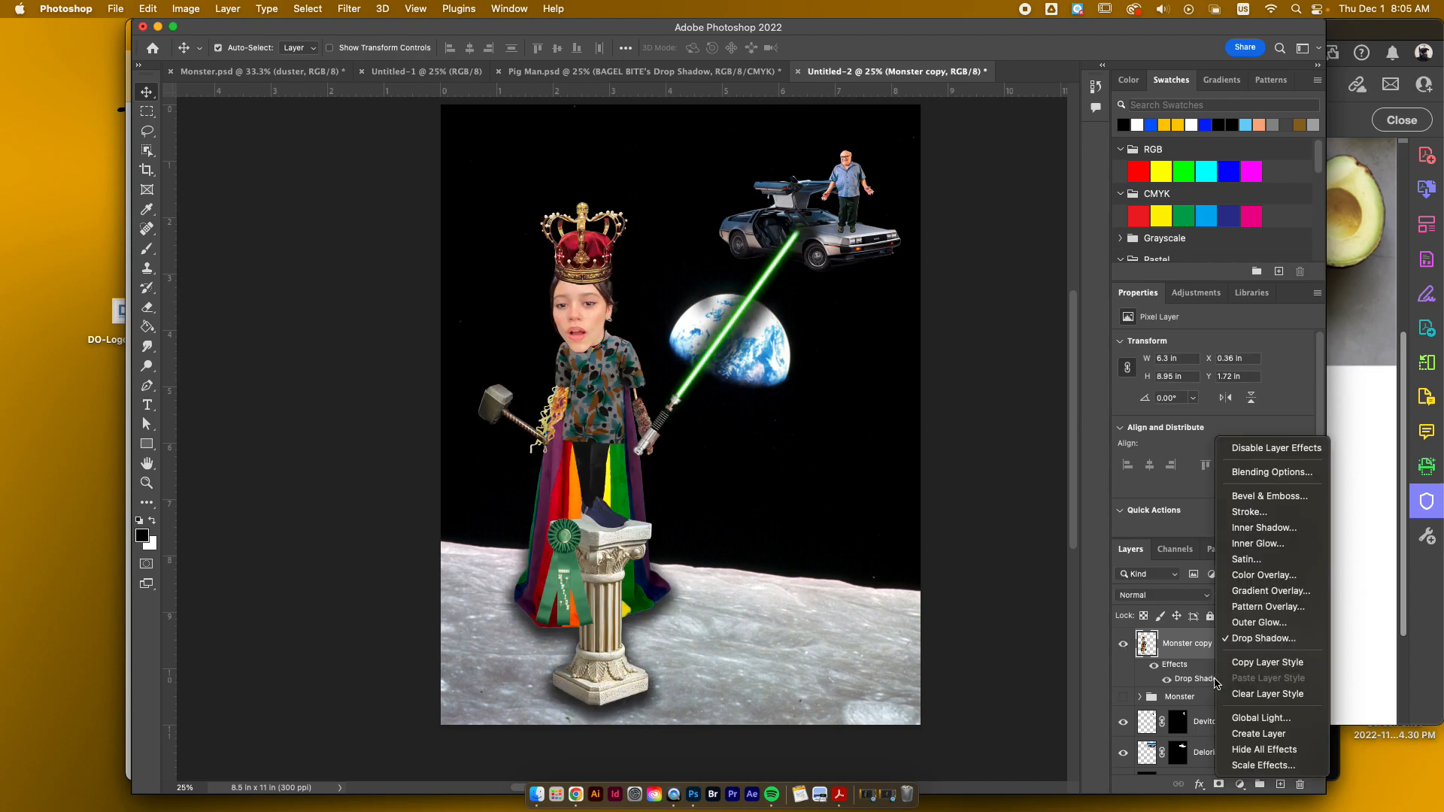
pyautogui.click(1243, 737)
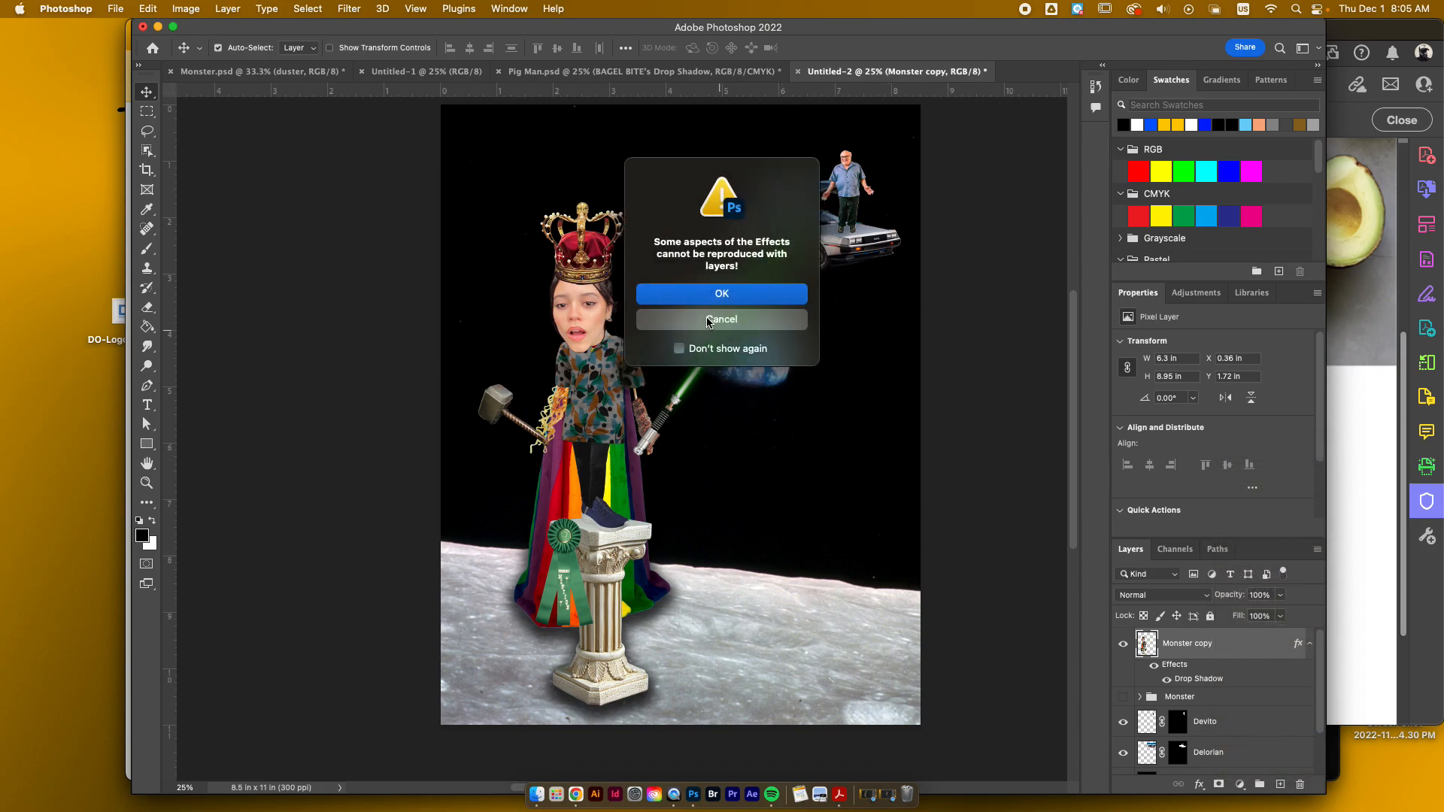
pyautogui.click(697, 296)
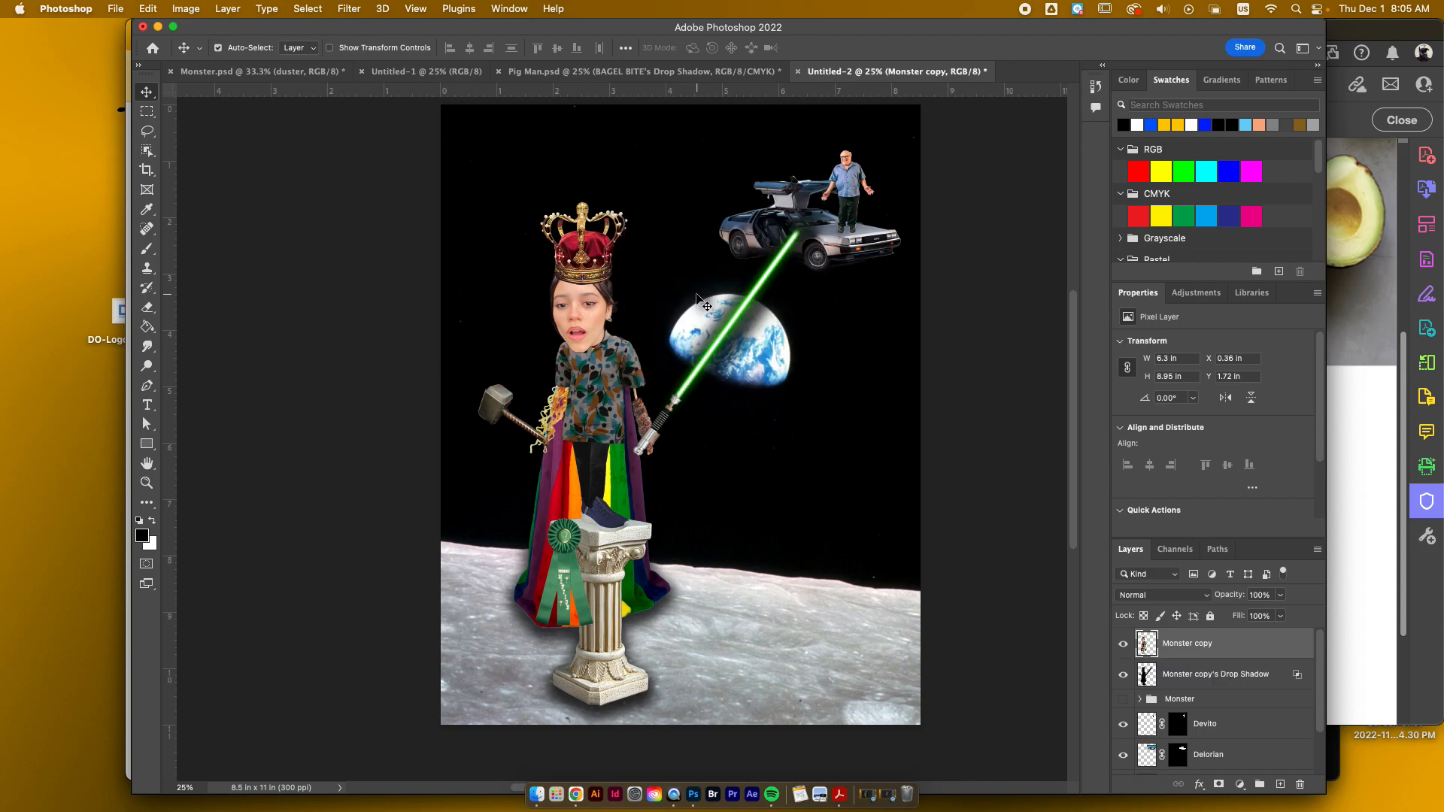
pyautogui.click(1124, 644)
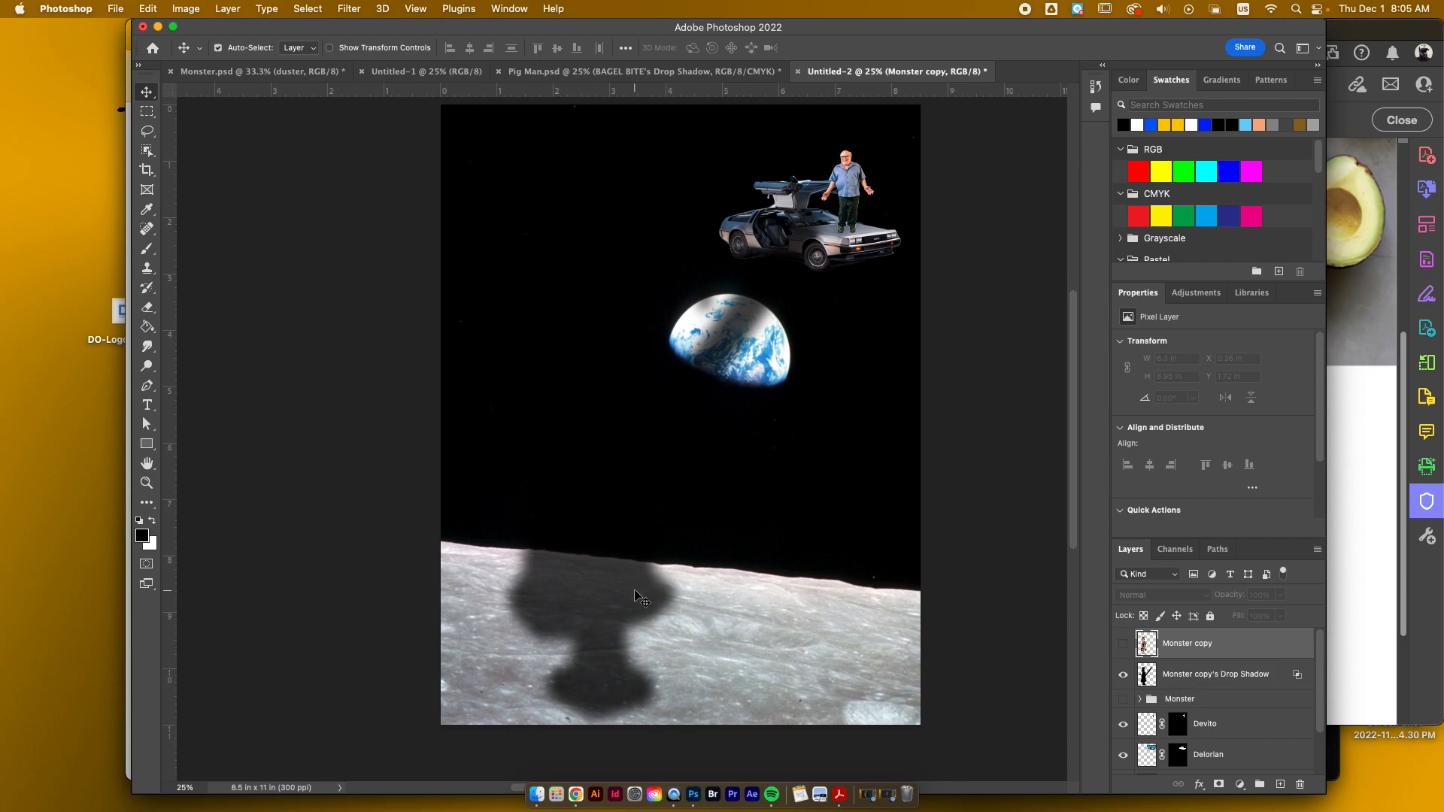
# Step: Delete the Monster copy layer, show the Monster group, and place the separated shadow layer beneath it, slightly offset up and left
pyautogui.scroll(-2, 1147, 663)
pyautogui.scroll(2, 1146, 662)
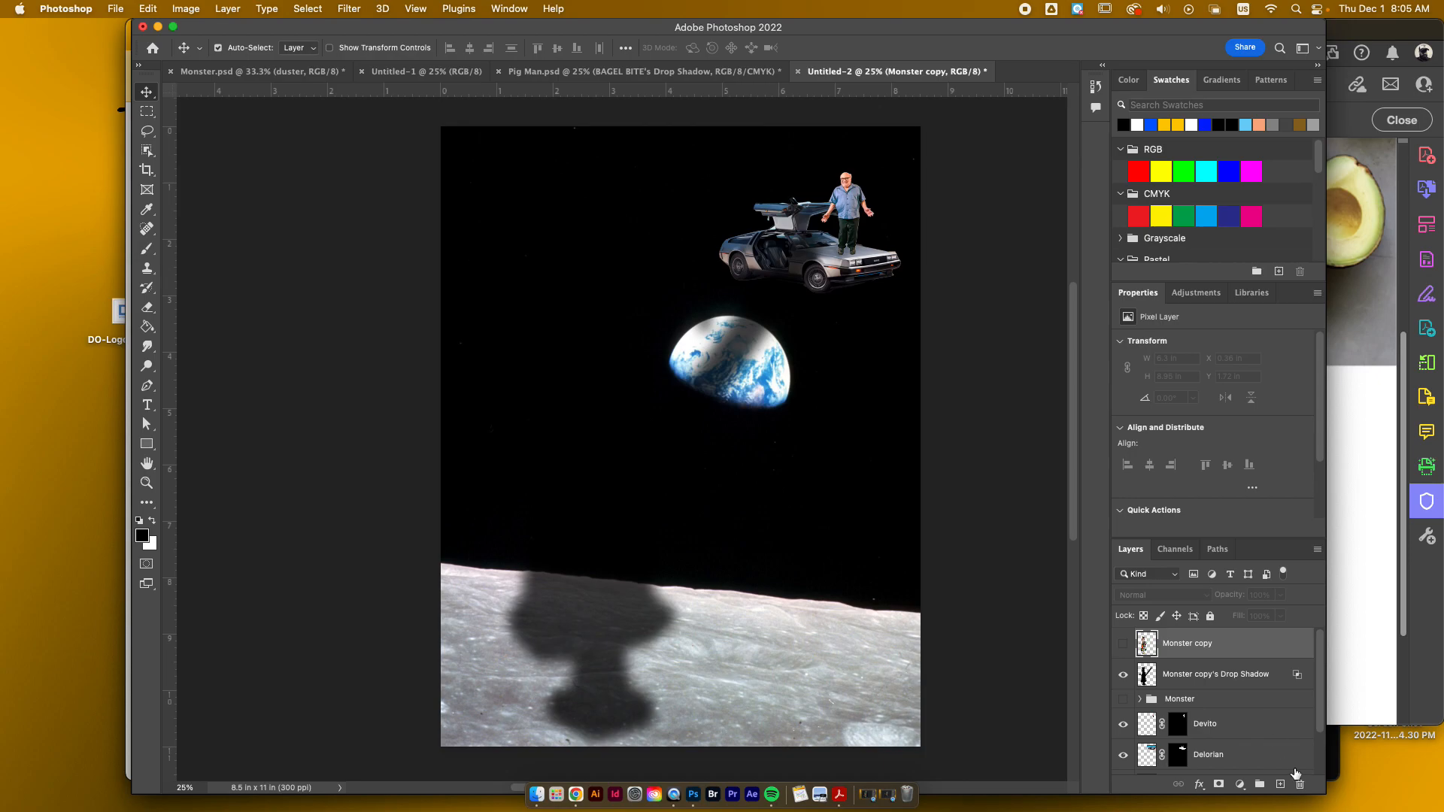
pyautogui.click(1301, 785)
pyautogui.click(1121, 669)
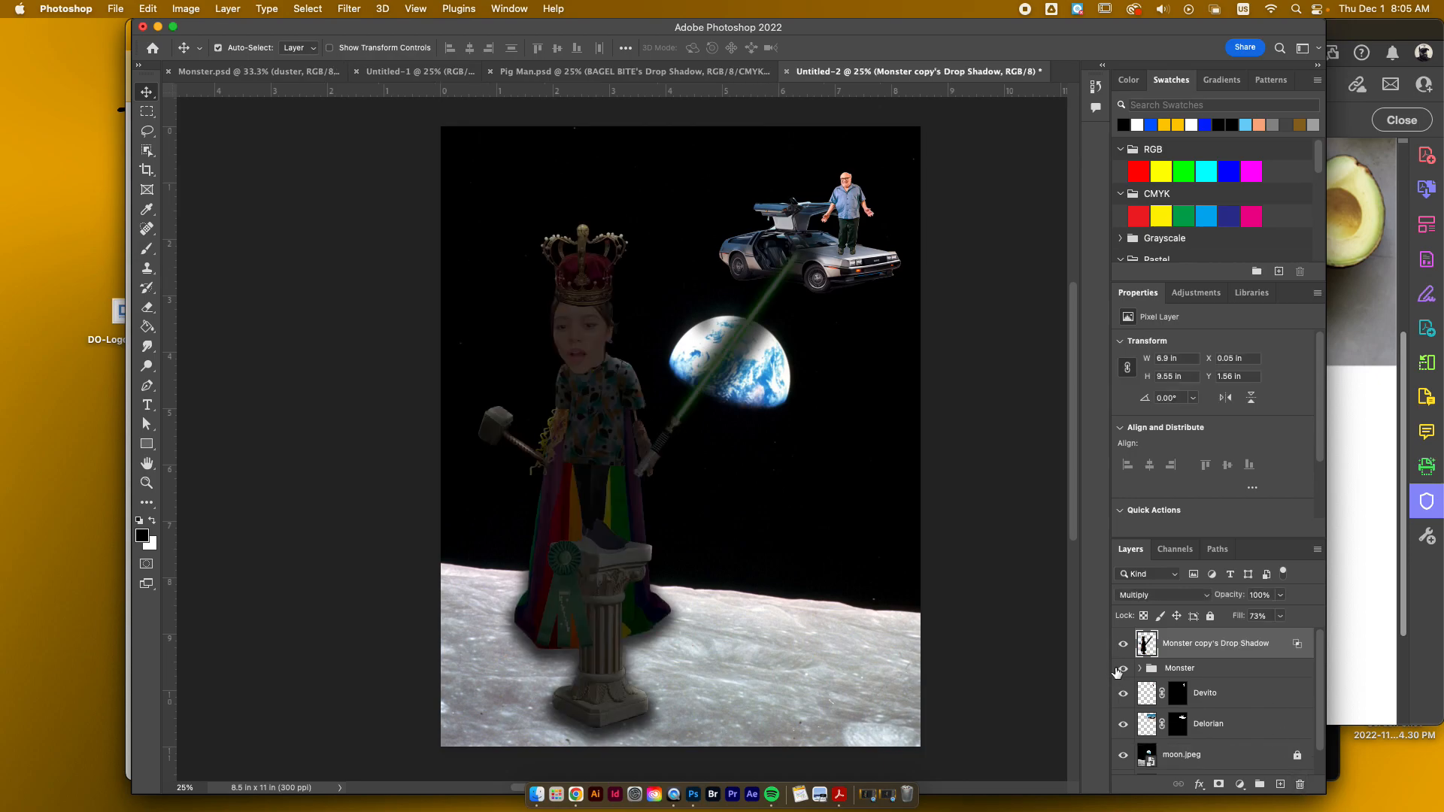
pyautogui.moveTo(1148, 643); pyautogui.dragTo(1149, 683)
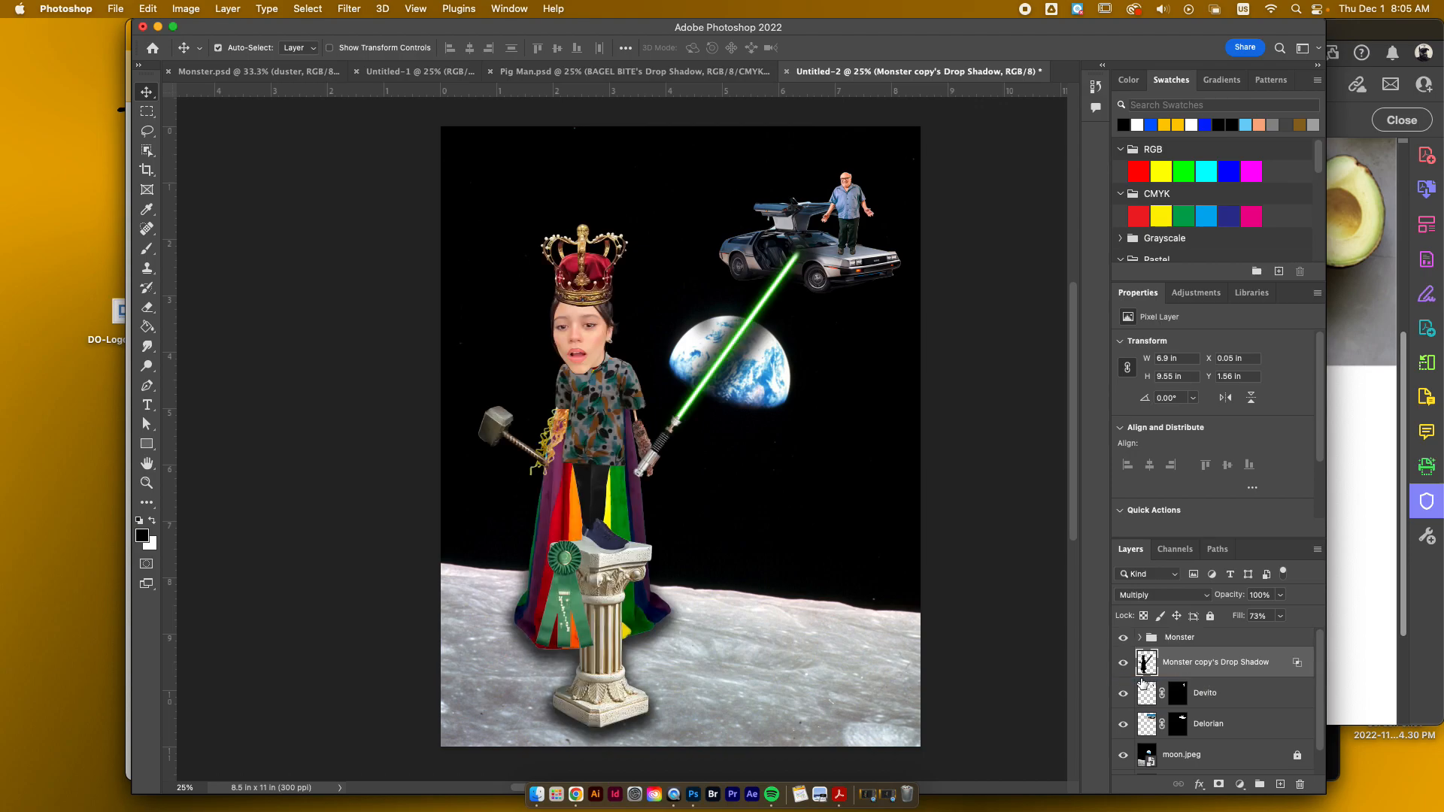
pyautogui.moveTo(652, 639)
pyautogui.mouseDown()
pyautogui.moveTo(748, 641)
pyautogui.moveTo(609, 636)
pyautogui.moveTo(701, 644)
pyautogui.moveTo(636, 636)
pyautogui.moveTo(739, 593)
pyautogui.moveTo(643, 630)
pyautogui.mouseUp()
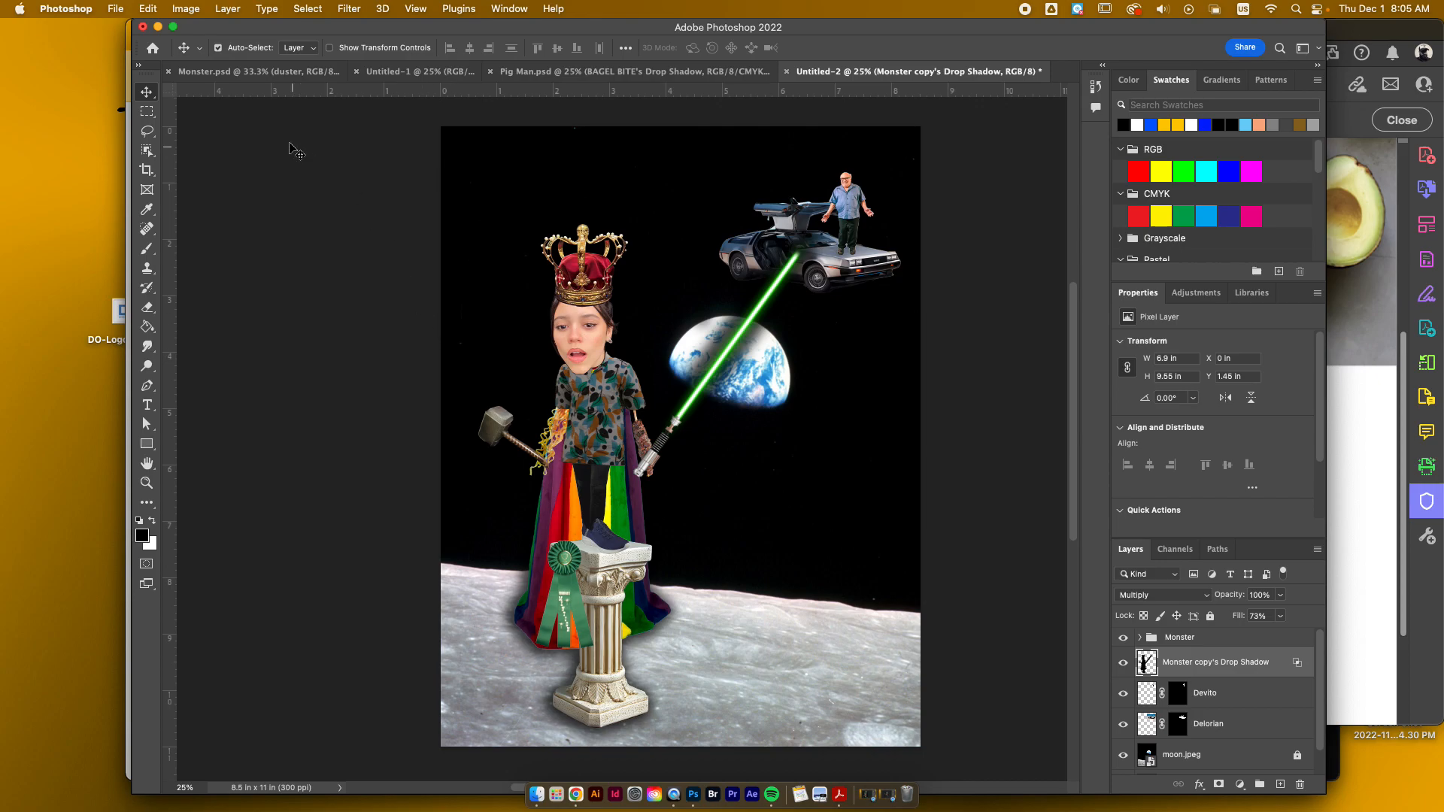
# Step: Skew the separated shadow layer about 20° by shifting both of its upper corners to the left
pyautogui.click(146, 8)
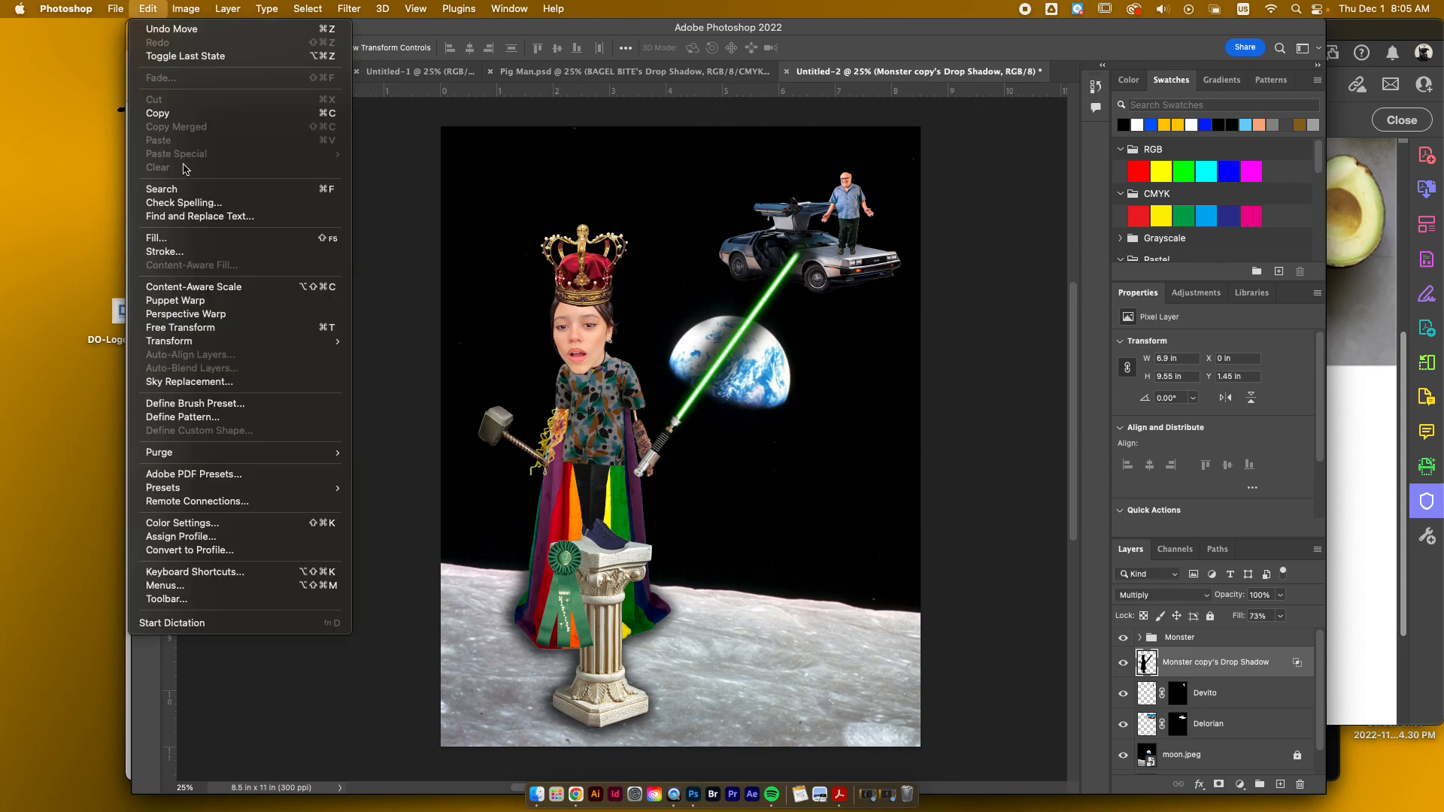
pyautogui.moveTo(240, 345)
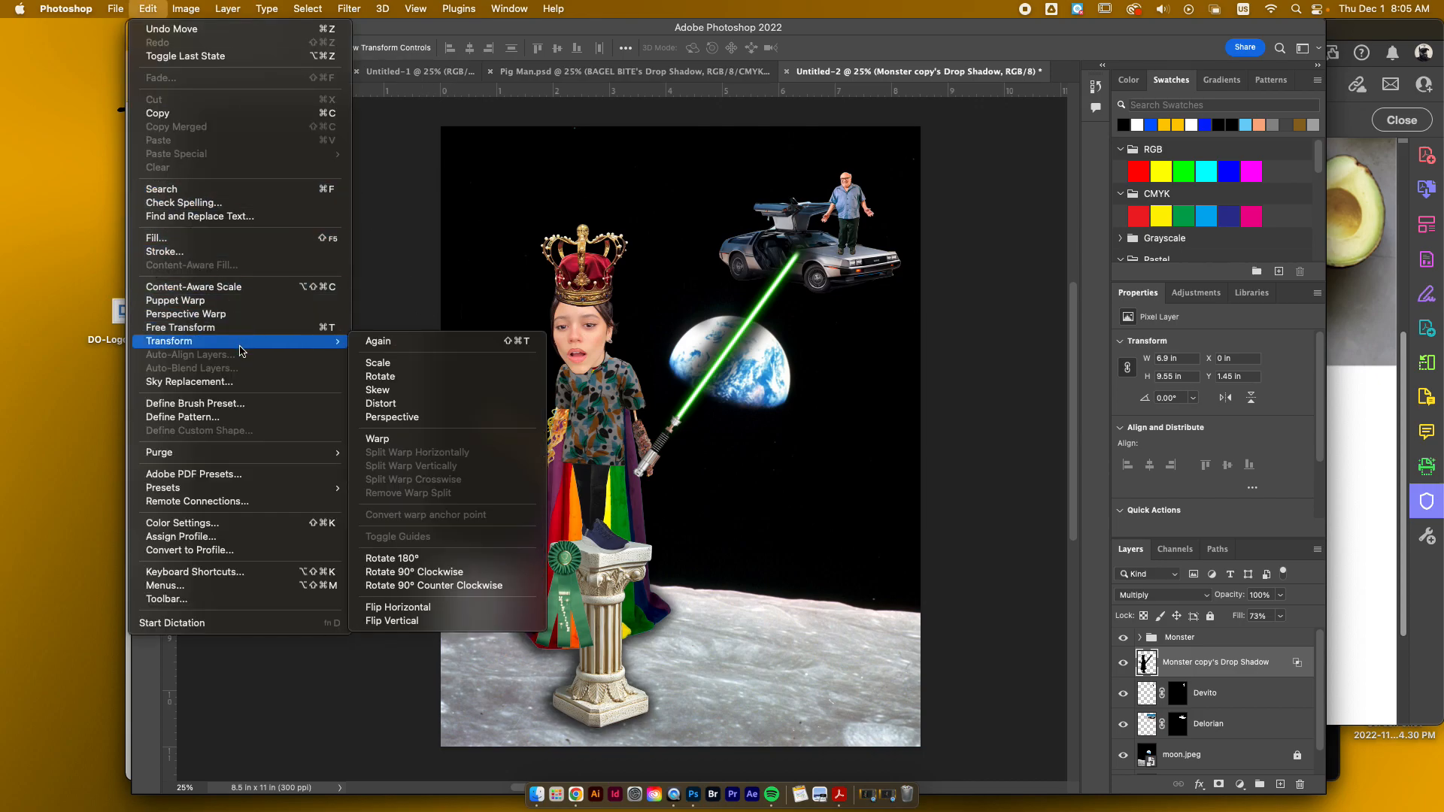
pyautogui.moveTo(337, 342)
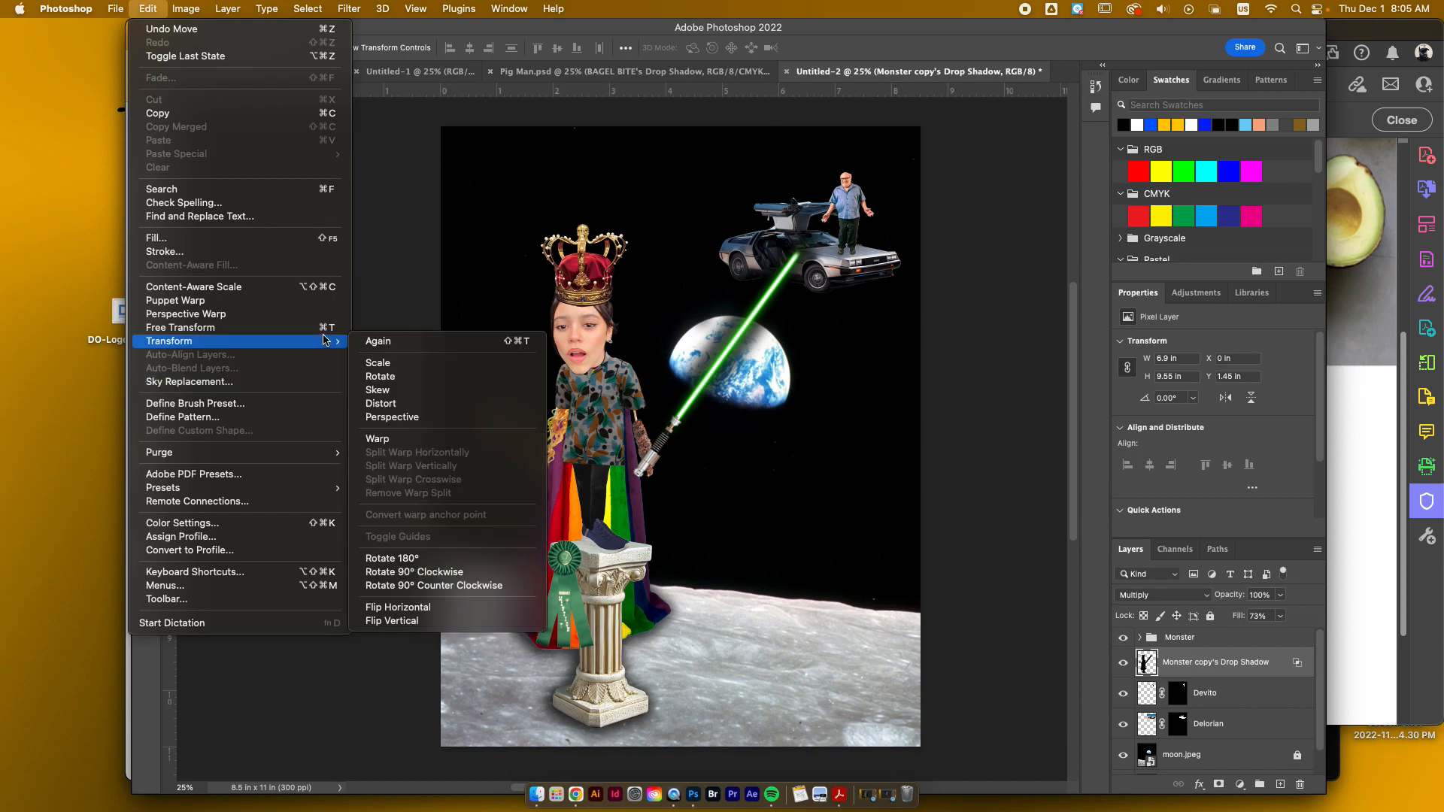
pyautogui.click(377, 390)
pyautogui.moveTo(442, 209); pyautogui.dragTo(243, 209)
pyautogui.moveTo(839, 217); pyautogui.dragTo(653, 212)
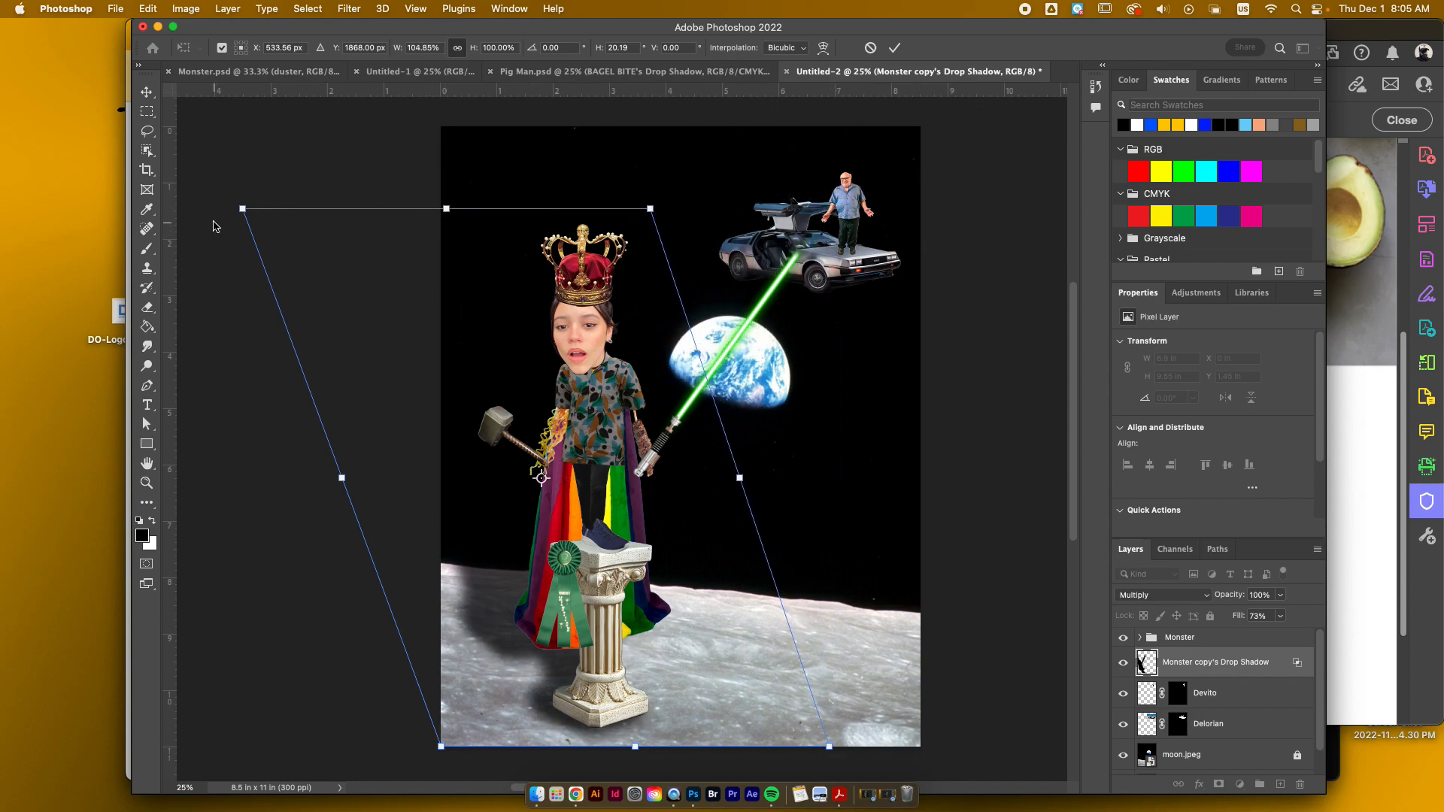
# Step: Flatten the skewed shadow onto the moon's surface to about 4.23 by 2.79 in, and place it behind the figure's base
pyautogui.moveTo(243, 213); pyautogui.dragTo(389, 604)
pyautogui.moveTo(650, 211); pyautogui.dragTo(771, 574)
pyautogui.moveTo(563, 669); pyautogui.dragTo(595, 671)
pyautogui.moveTo(801, 580); pyautogui.dragTo(647, 562)
pyautogui.moveTo(537, 636); pyautogui.dragTo(748, 639)
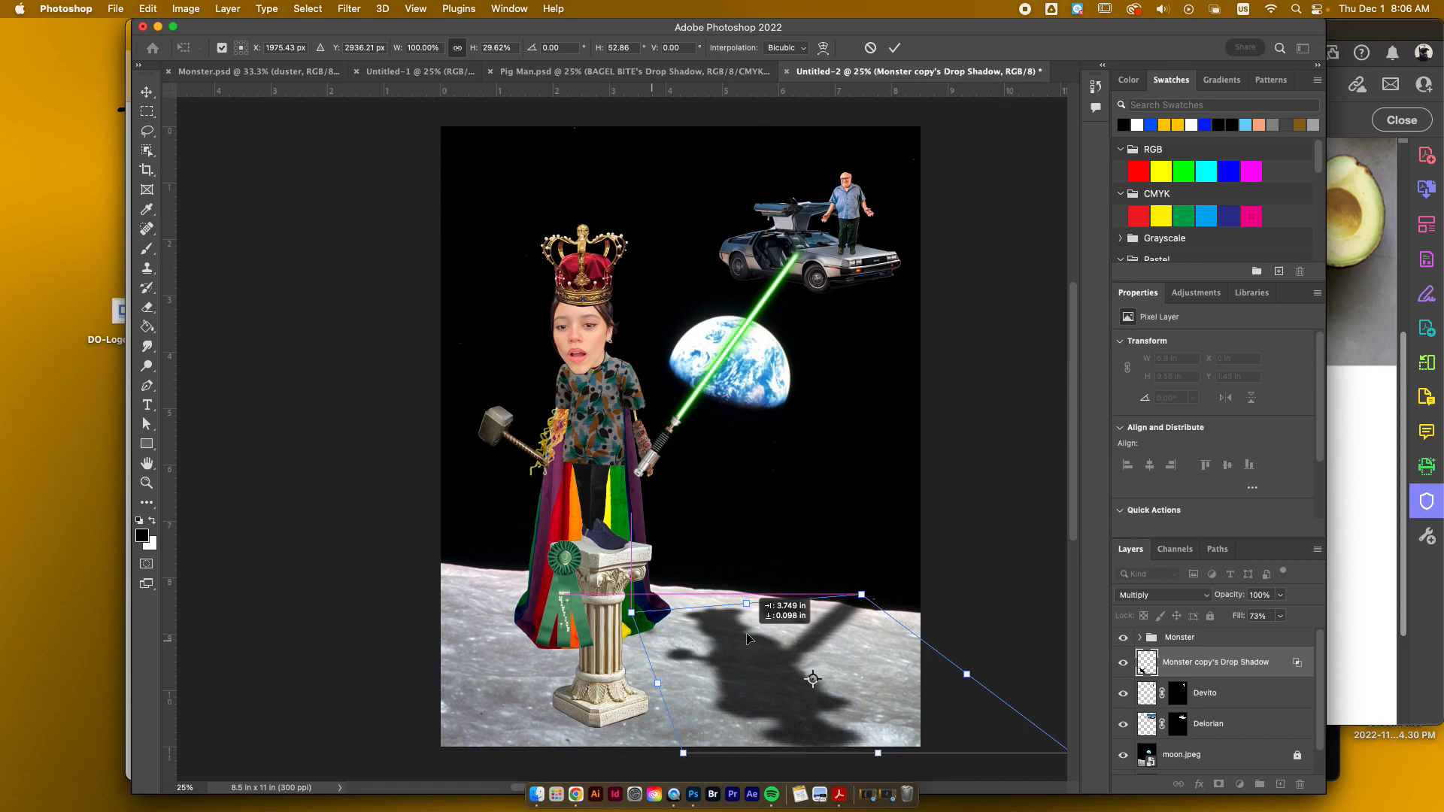
pyautogui.moveTo(748, 639); pyautogui.dragTo(544, 615)
pyautogui.press('Return')
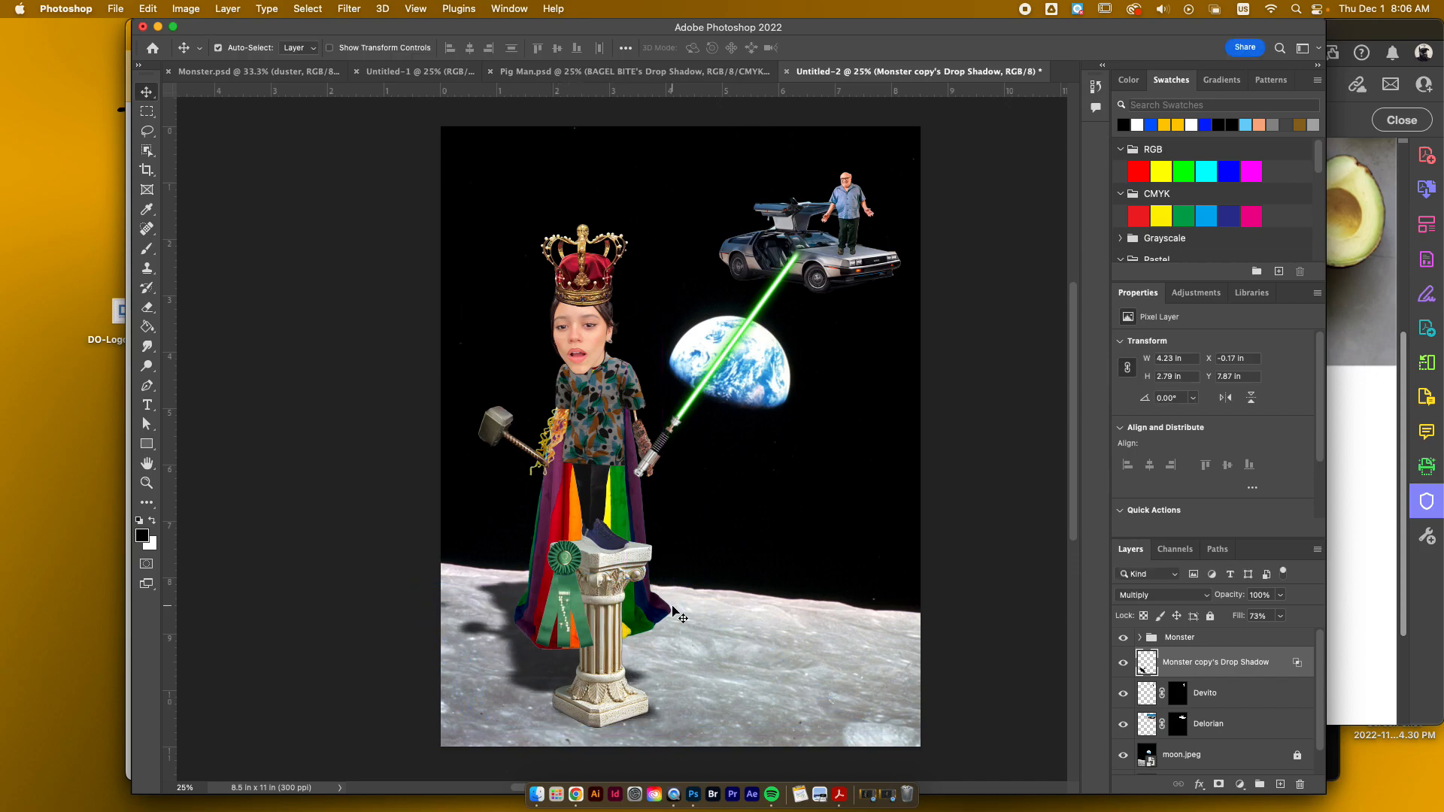
# Step: Mask the shadow layer, subtracting areas beside the pedestal and at the shadow's outer edge with Select and Mask, and nudge the shadow left
pyautogui.click(1218, 785)
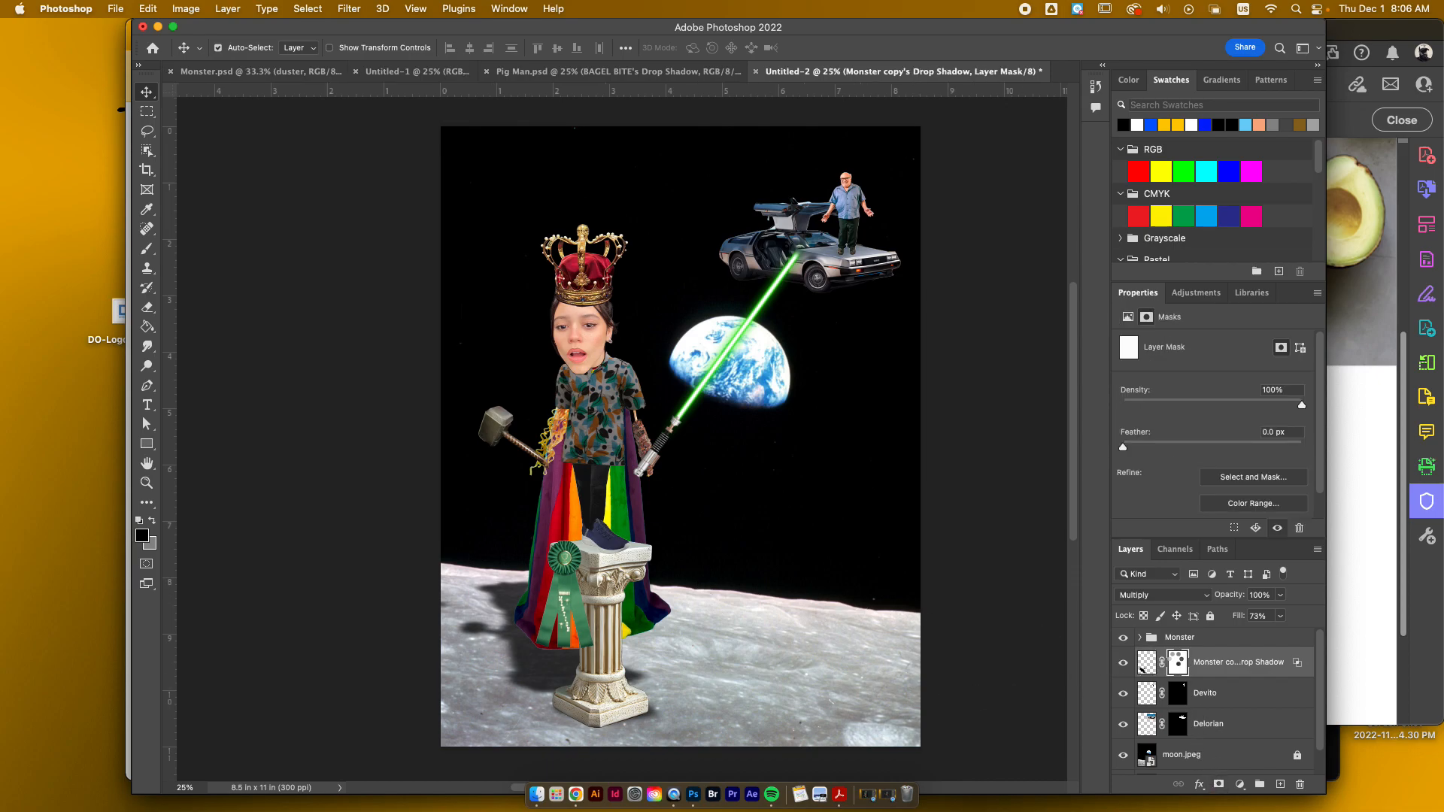
pyautogui.press('super+alt+r')
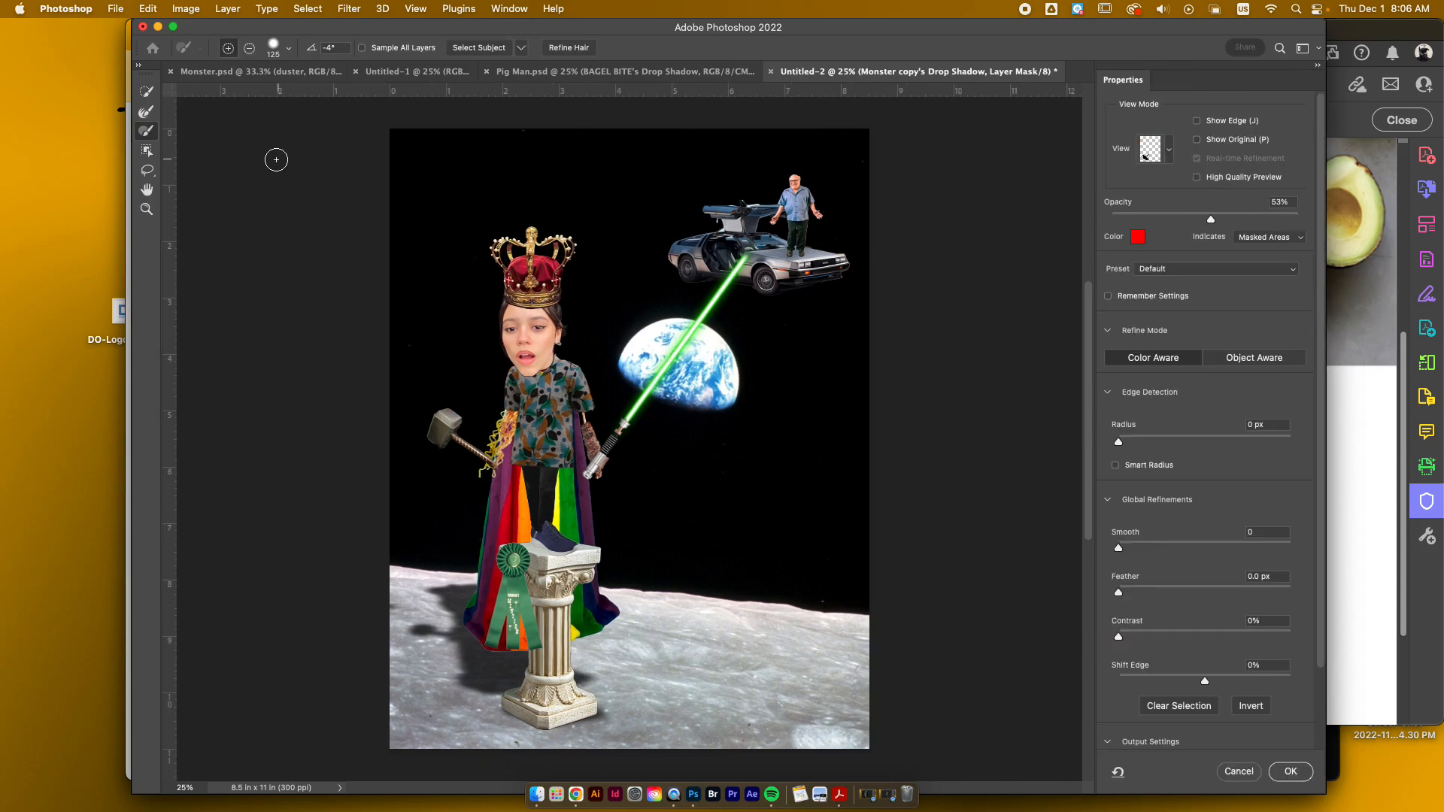
pyautogui.click(249, 48)
pyautogui.moveTo(560, 619)
pyautogui.mouseDown()
pyautogui.moveTo(627, 556)
pyautogui.moveTo(641, 563)
pyautogui.moveTo(562, 619)
pyautogui.moveTo(659, 594)
pyautogui.mouseUp()
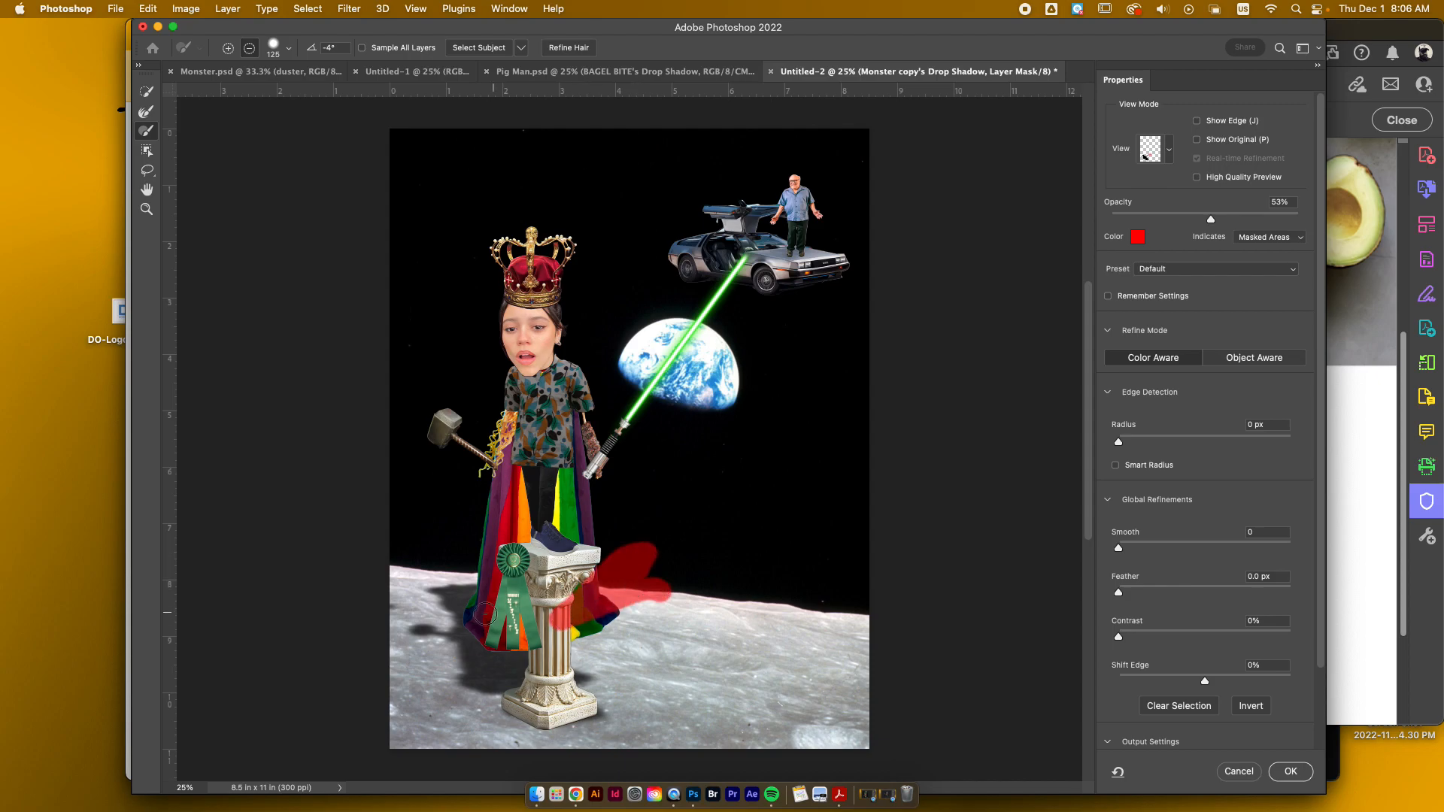
pyautogui.moveTo(421, 603); pyautogui.dragTo(377, 610)
pyautogui.click(1291, 772)
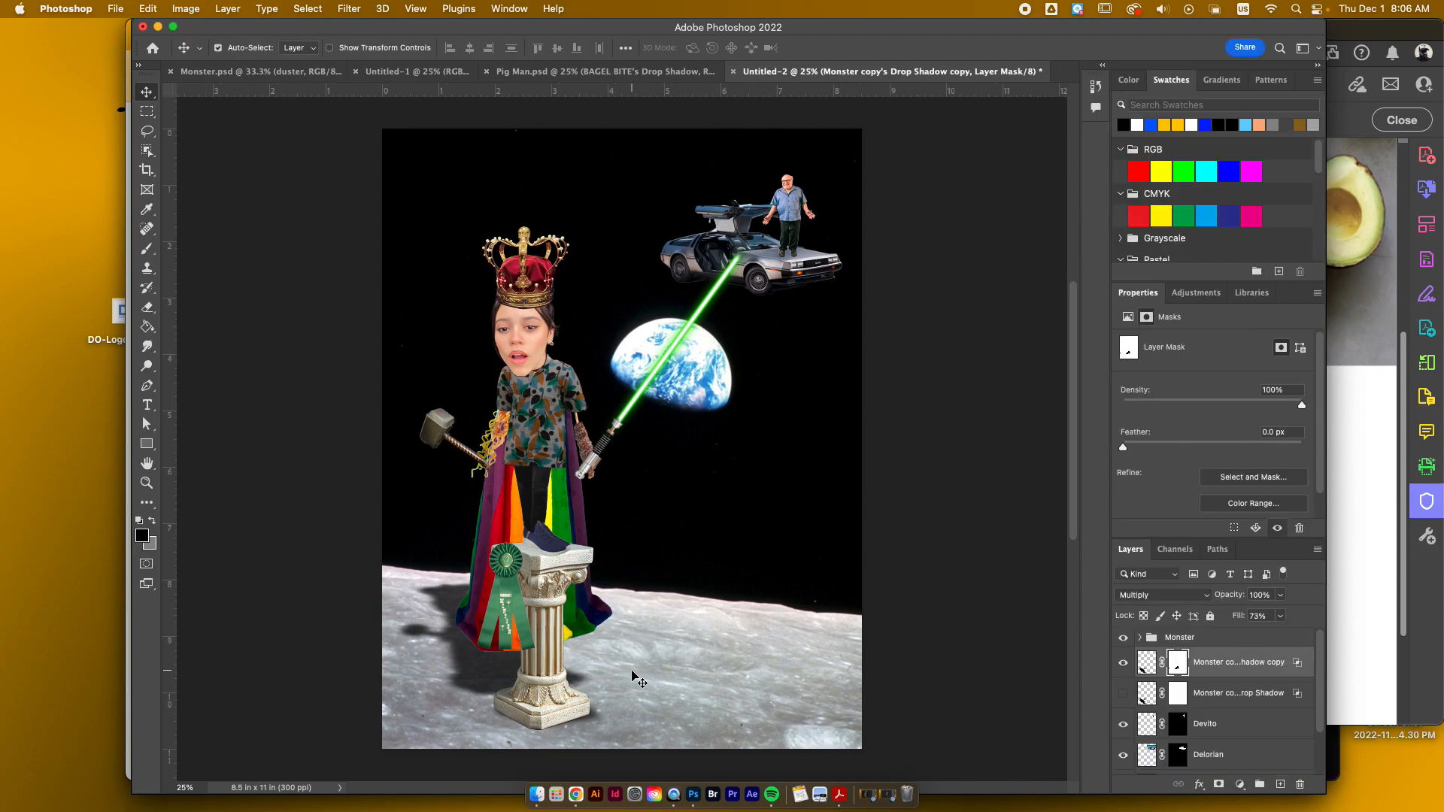
pyautogui.moveTo(489, 664); pyautogui.dragTo(477, 662)
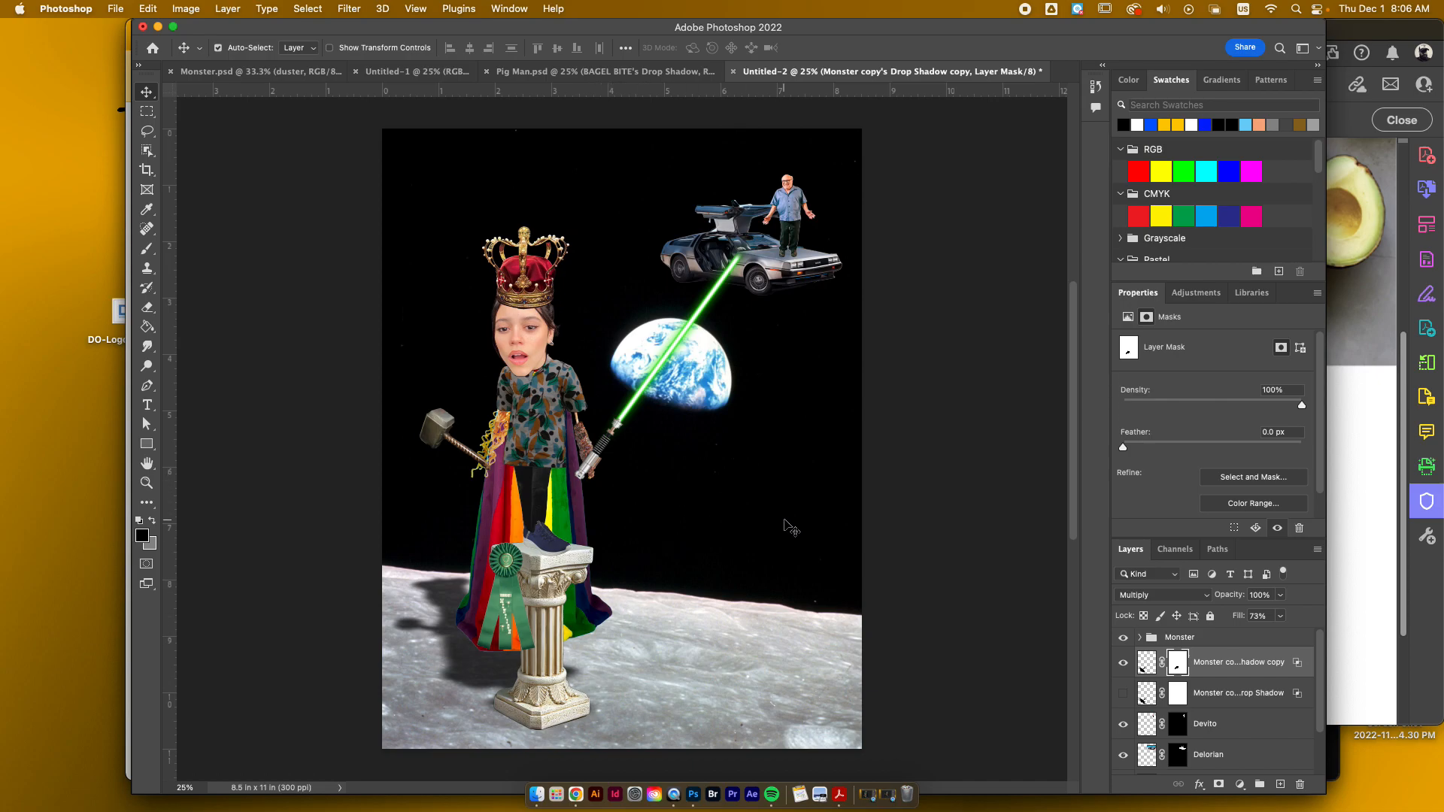
# Step: Expand the Monster group and look through its individual layers, from the Ribbon to the Cape
pyautogui.scroll(-2, 1004, 393)
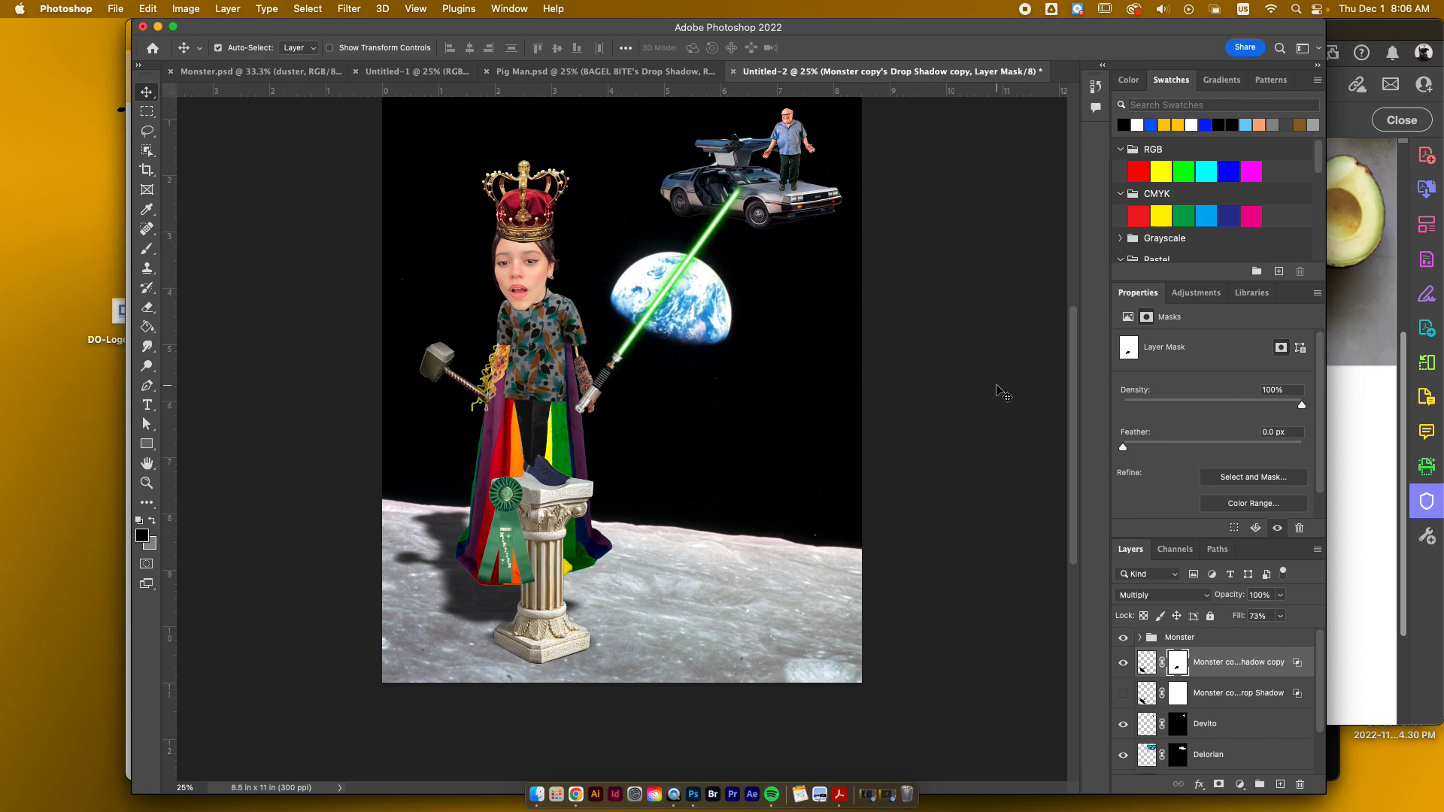
pyautogui.scroll(3, 1005, 393)
pyautogui.scroll(-5, 1000, 388)
pyautogui.scroll(-1, 1207, 681)
pyautogui.scroll(2, 1174, 670)
pyautogui.click(1147, 638)
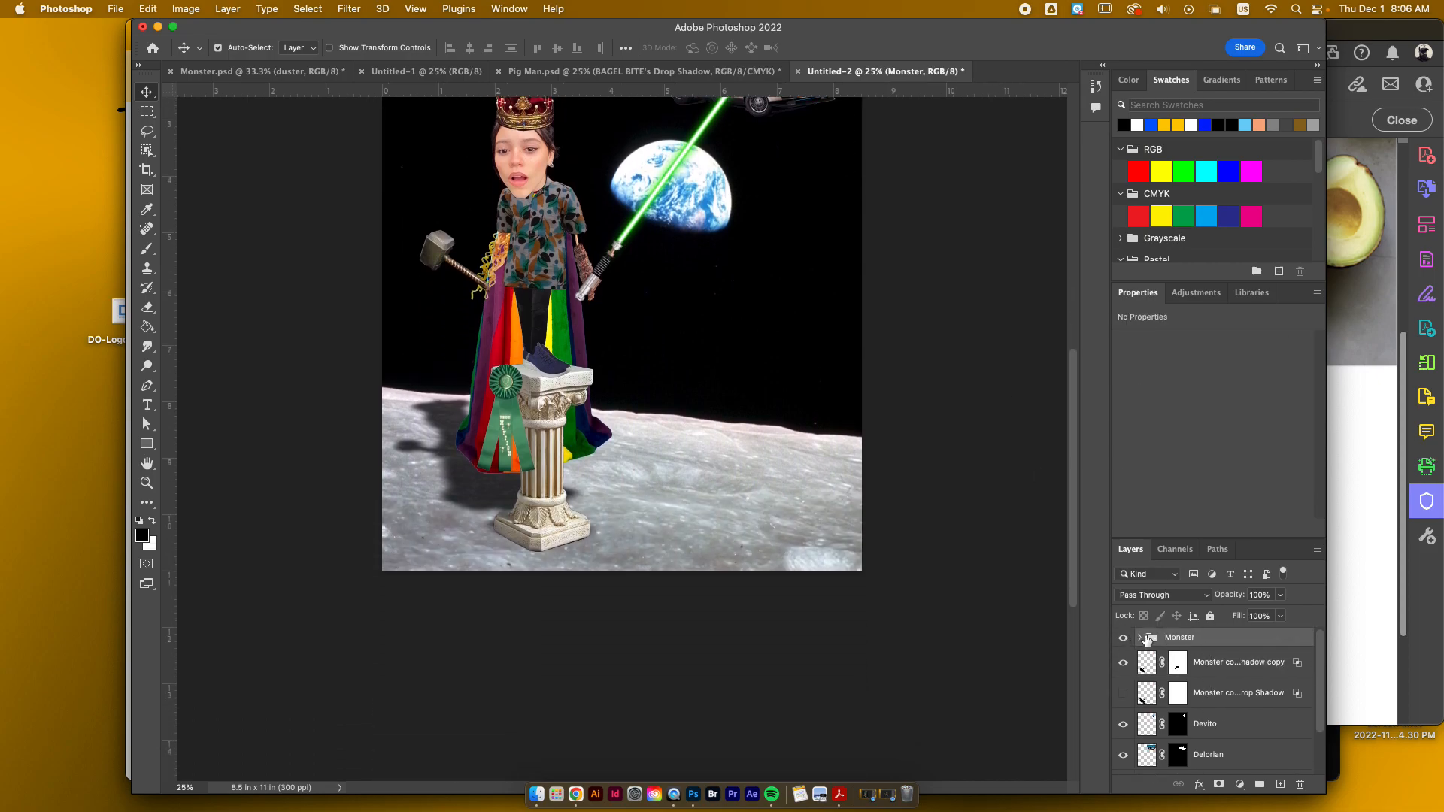
pyautogui.click(1140, 638)
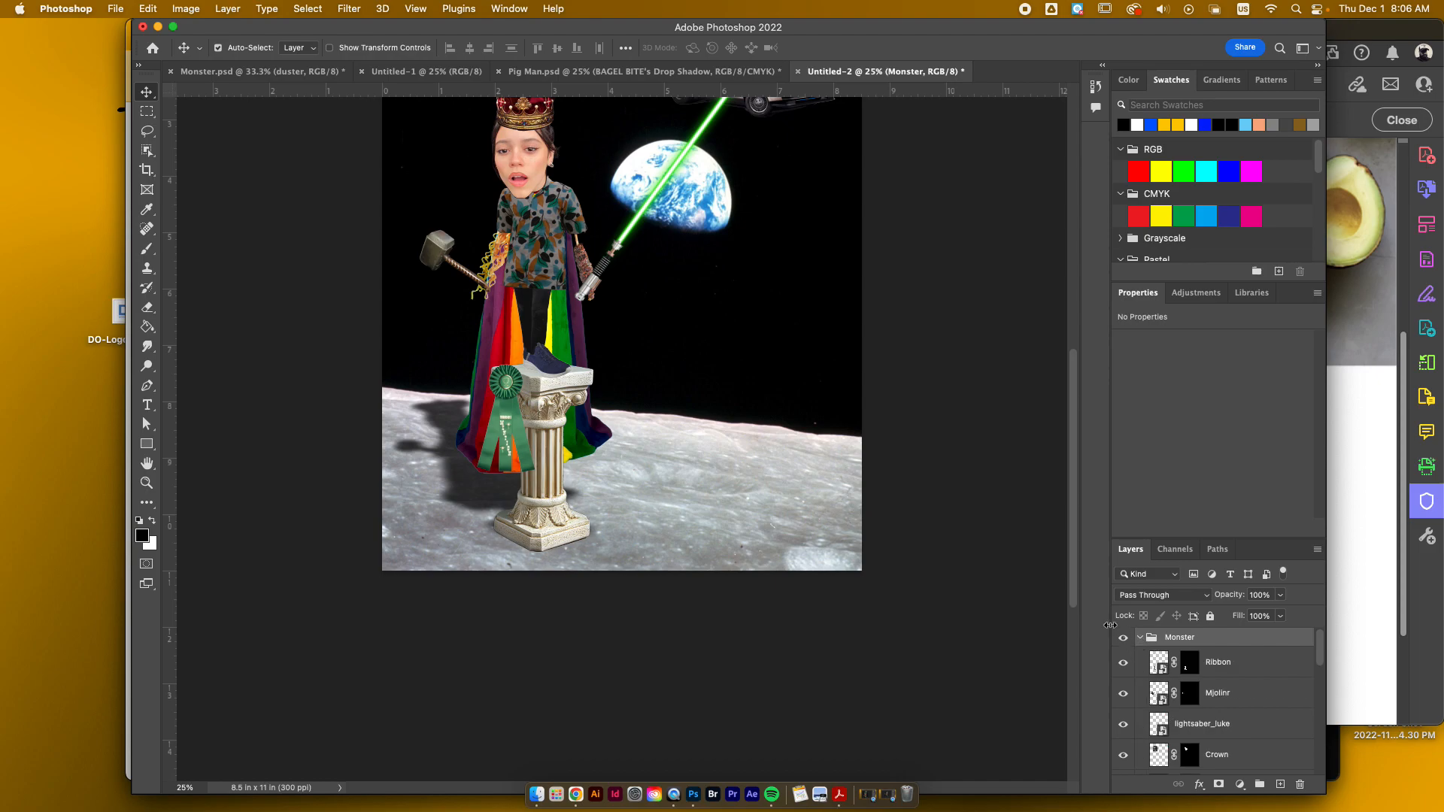
pyautogui.scroll(3, 850, 572)
pyautogui.scroll(1, 598, 485)
pyautogui.scroll(2, 598, 485)
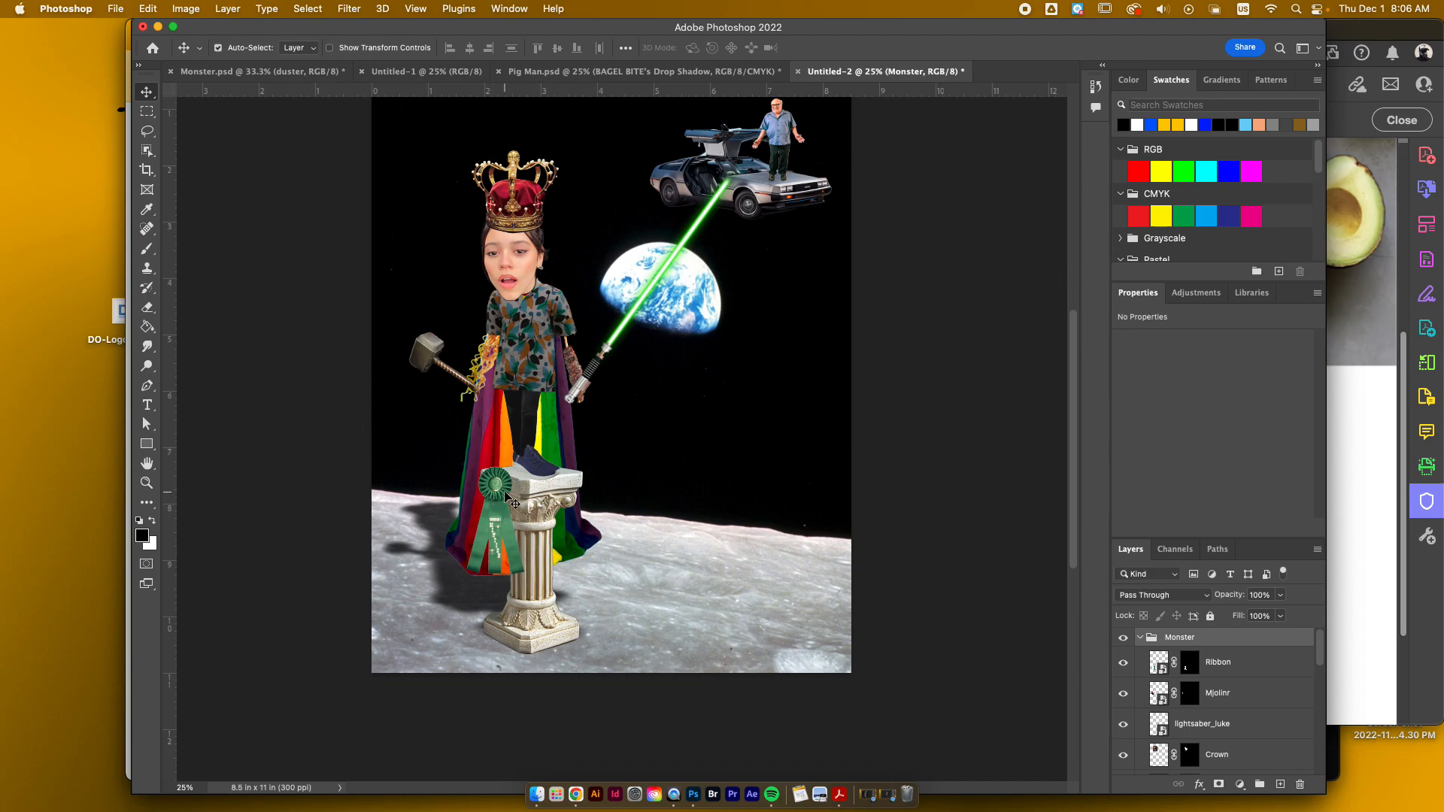
pyautogui.scroll(-10, 1191, 690)
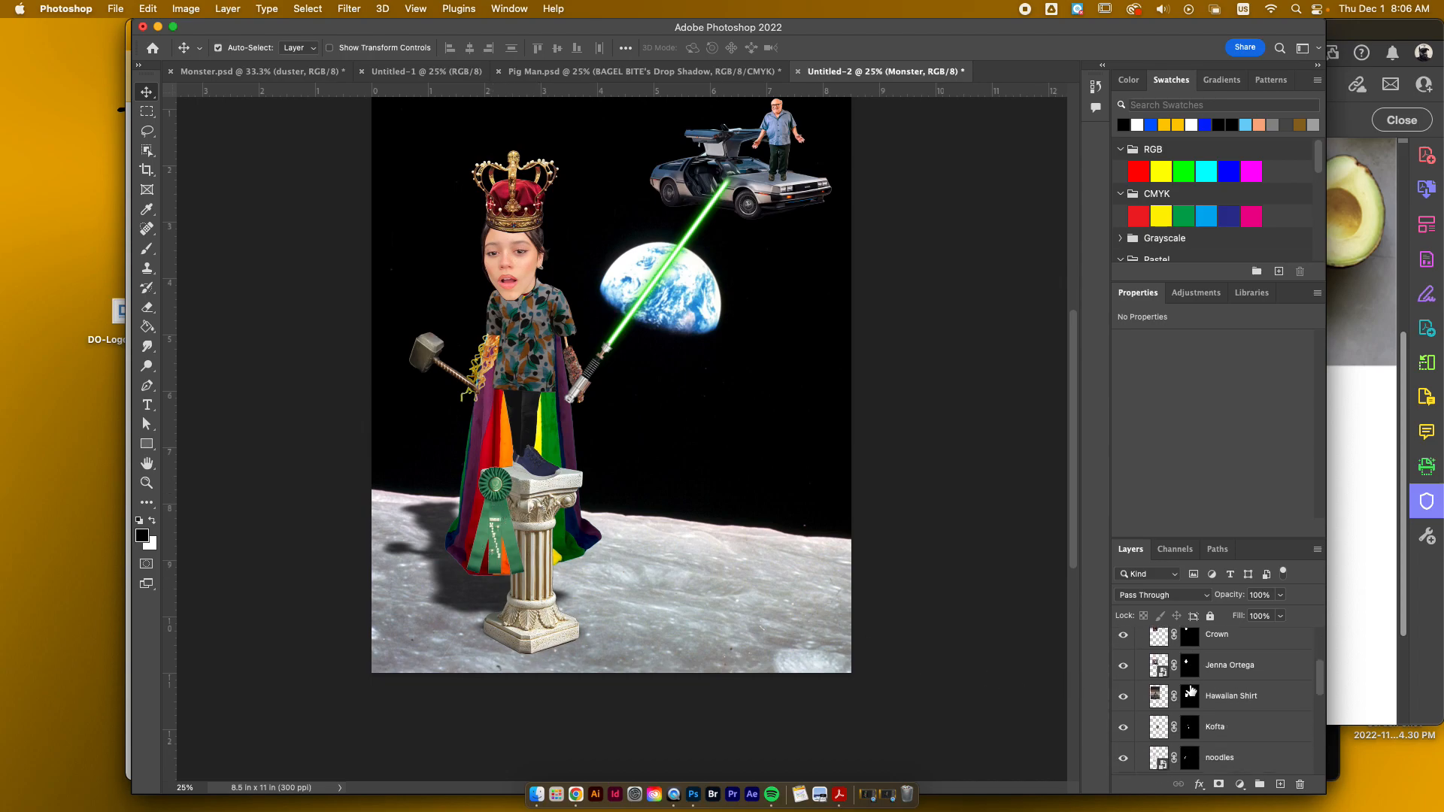
pyautogui.scroll(6, 1191, 690)
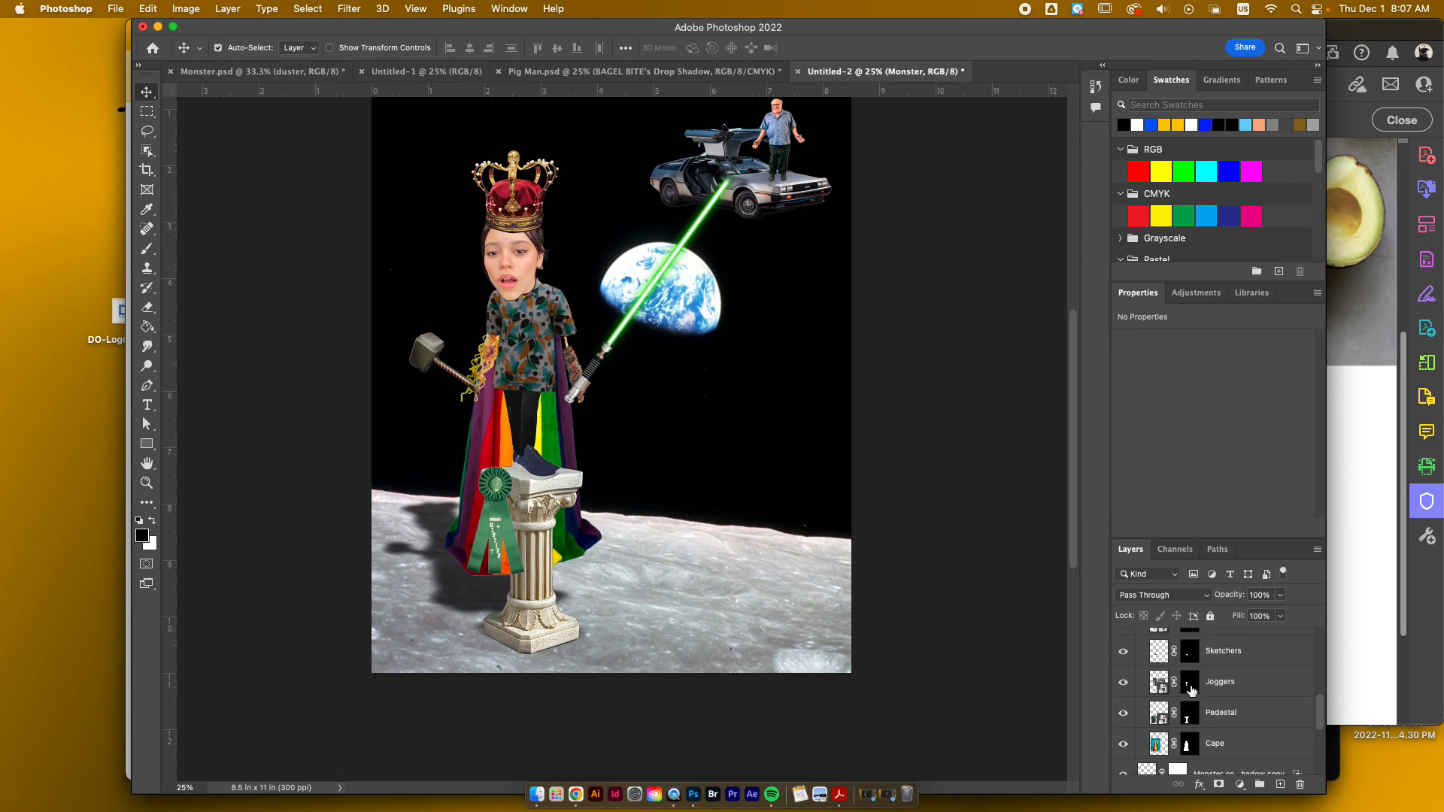
pyautogui.scroll(-6, 1191, 690)
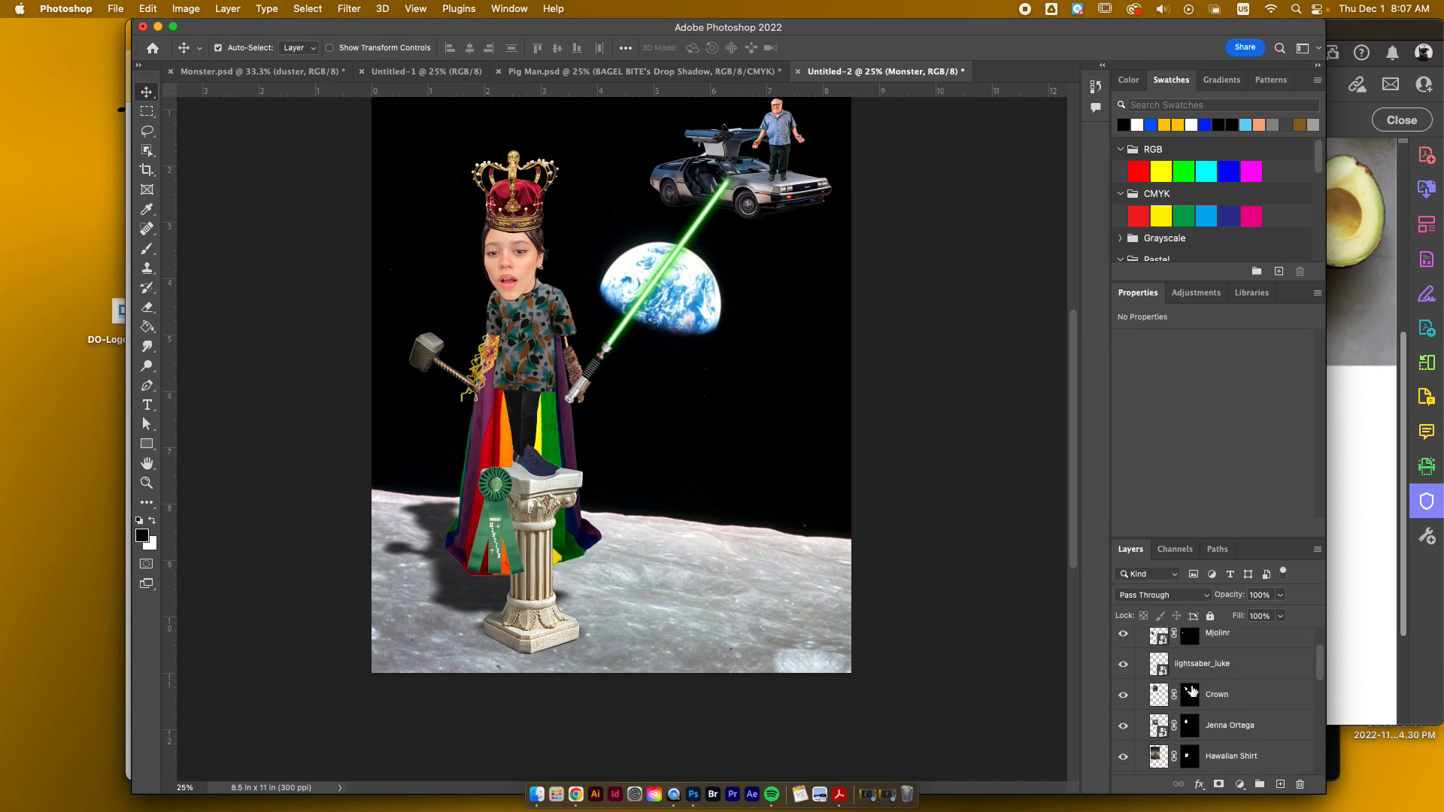
pyautogui.scroll(-1, 1247, 700)
pyautogui.scroll(1, 1247, 700)
pyautogui.scroll(5, 1231, 688)
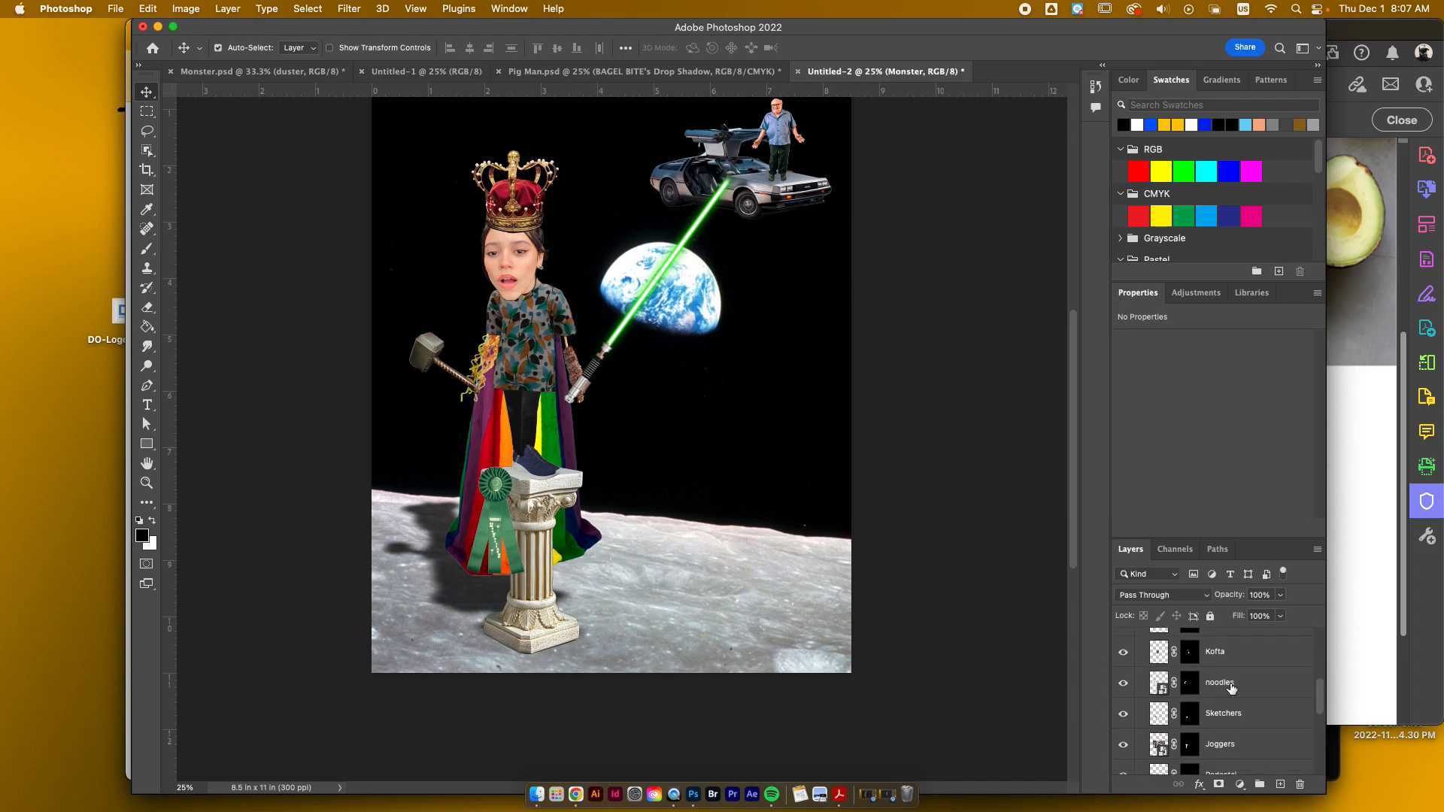
pyautogui.scroll(1, 1231, 690)
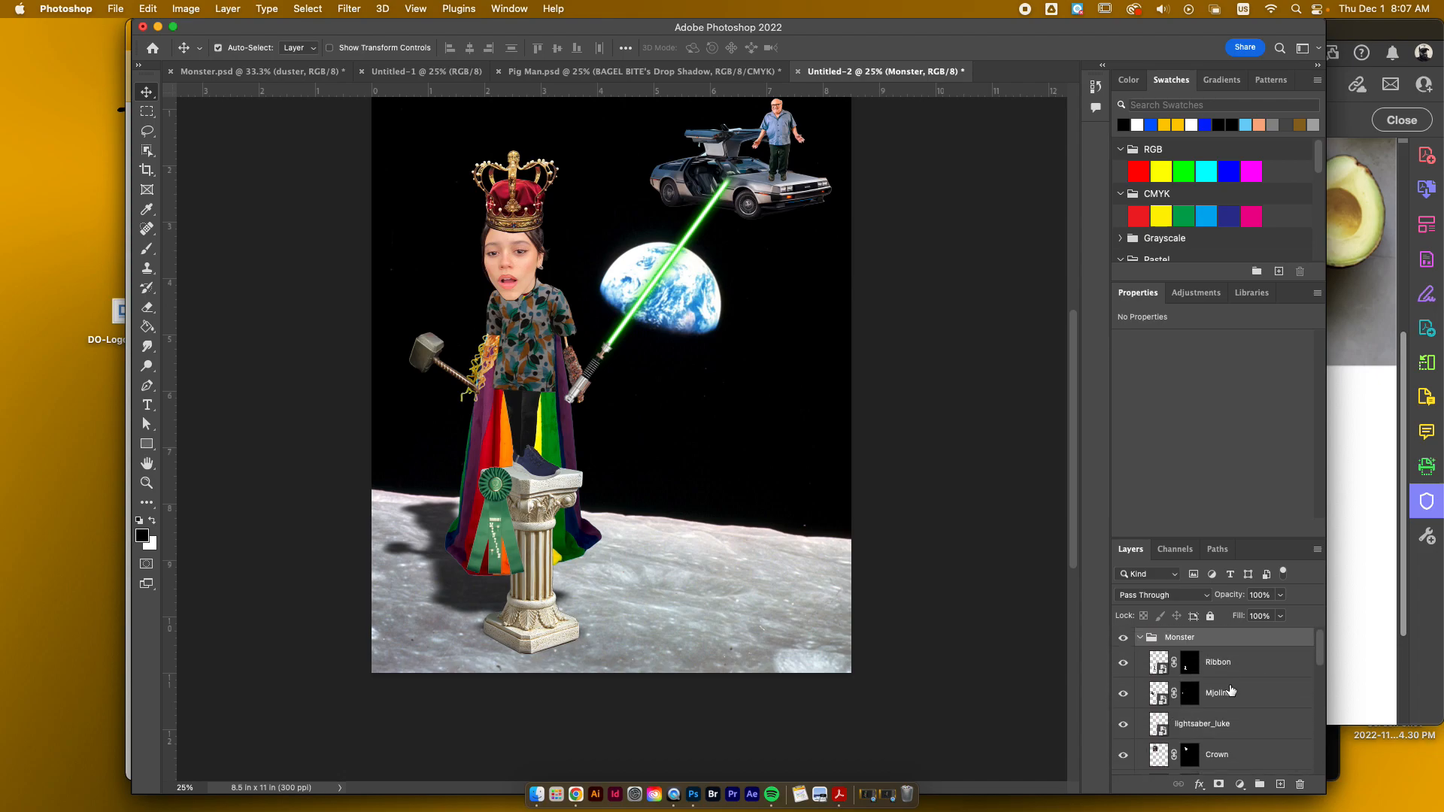
# Step: Add a Multiply Drop Shadow to the Ribbon layer with opacity 73%, distance 39 px, spread 27% and size 98 px
pyautogui.click(1218, 669)
pyautogui.rightClick(1228, 669)
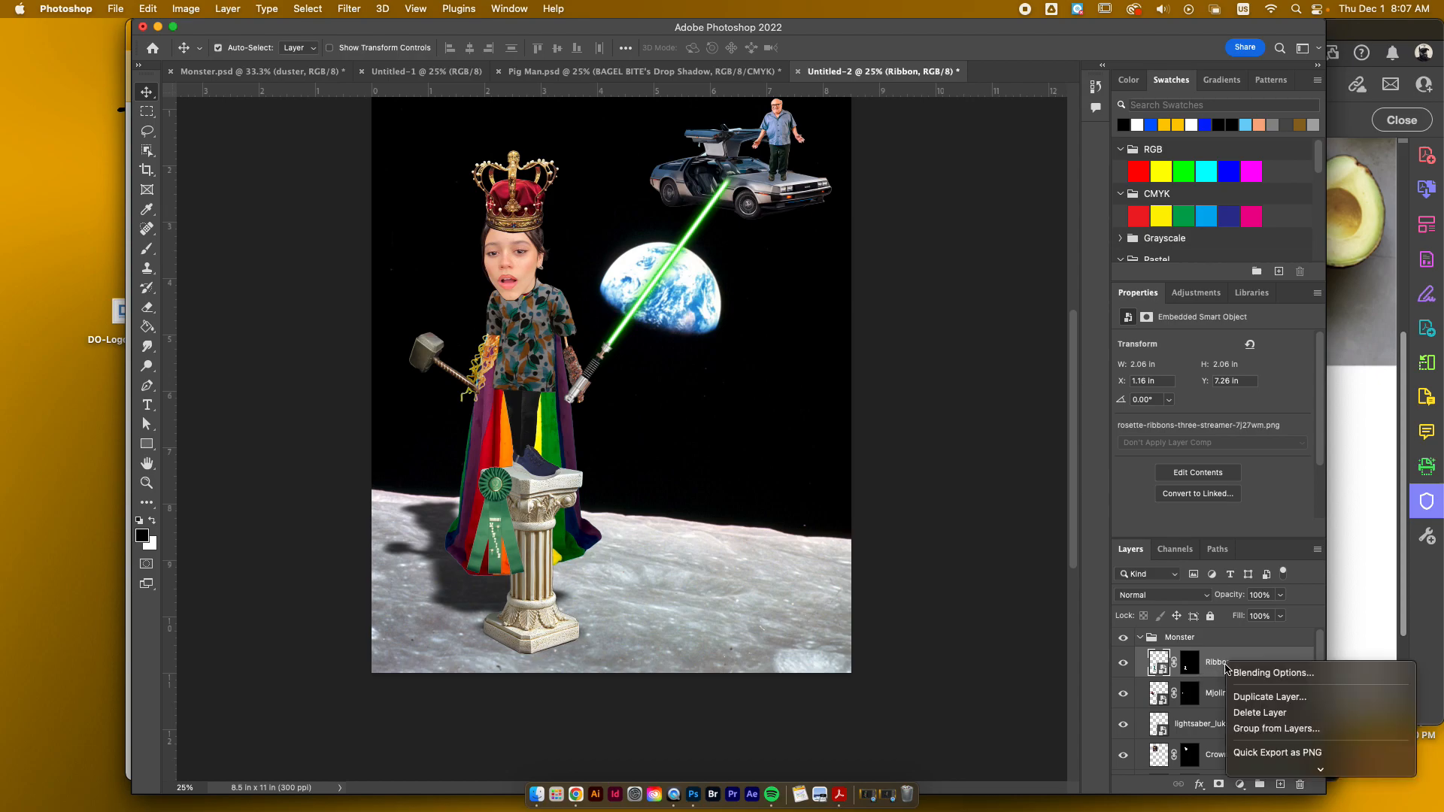
pyautogui.click(1242, 674)
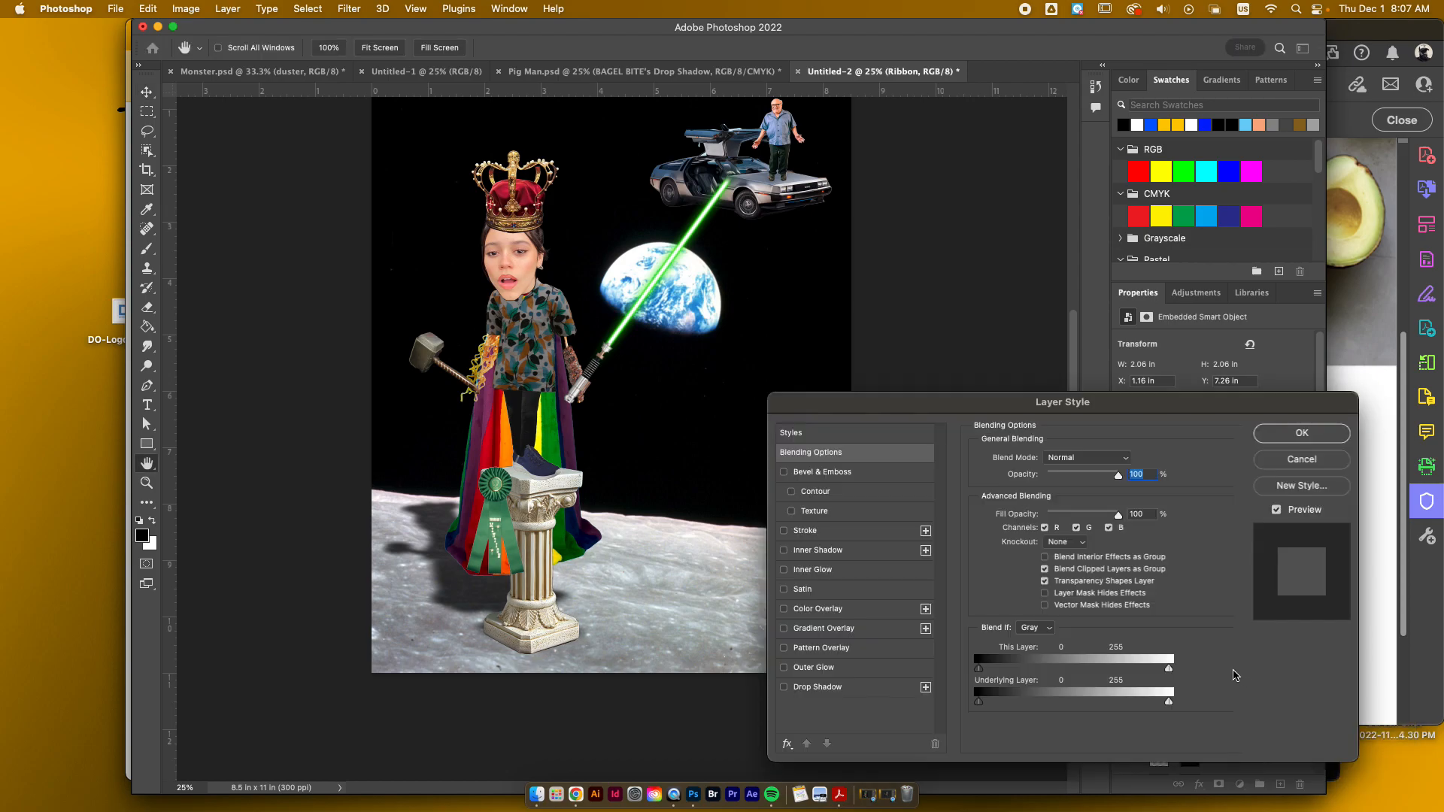
pyautogui.click(784, 688)
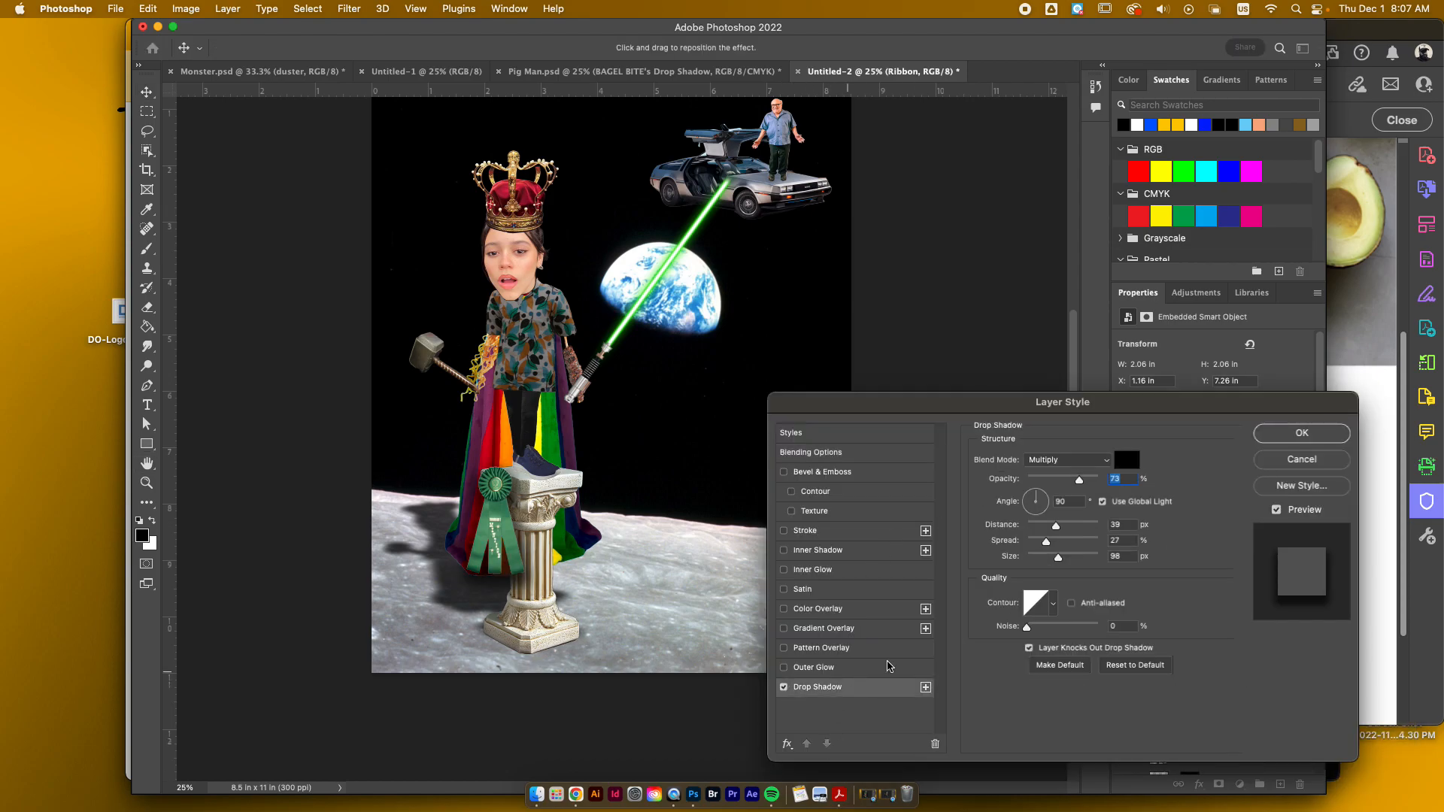
pyautogui.click(1309, 434)
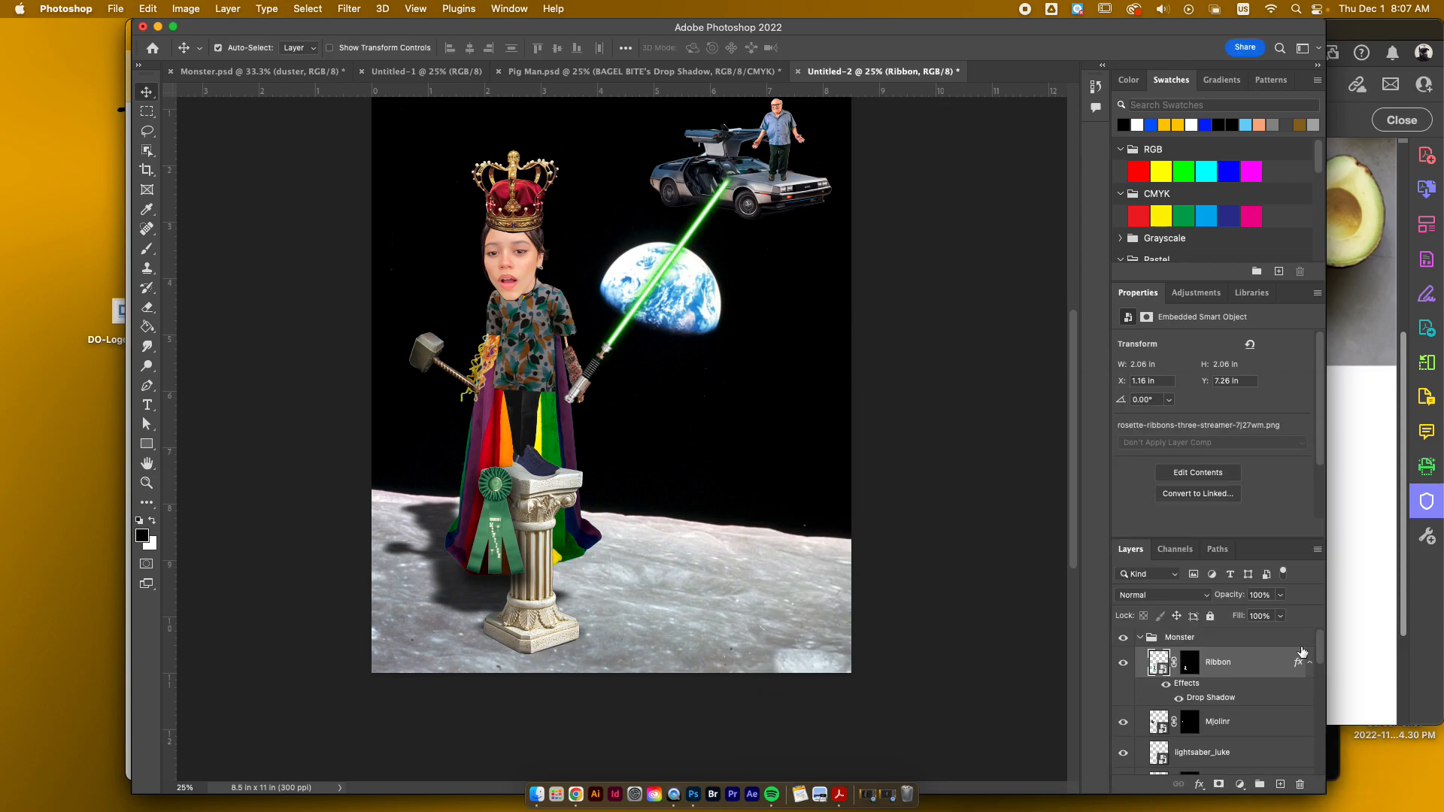
# Step: Separate the Ribbon's Drop Shadow effect onto its own layer, accepting the effects warning
pyautogui.rightClick(1216, 699)
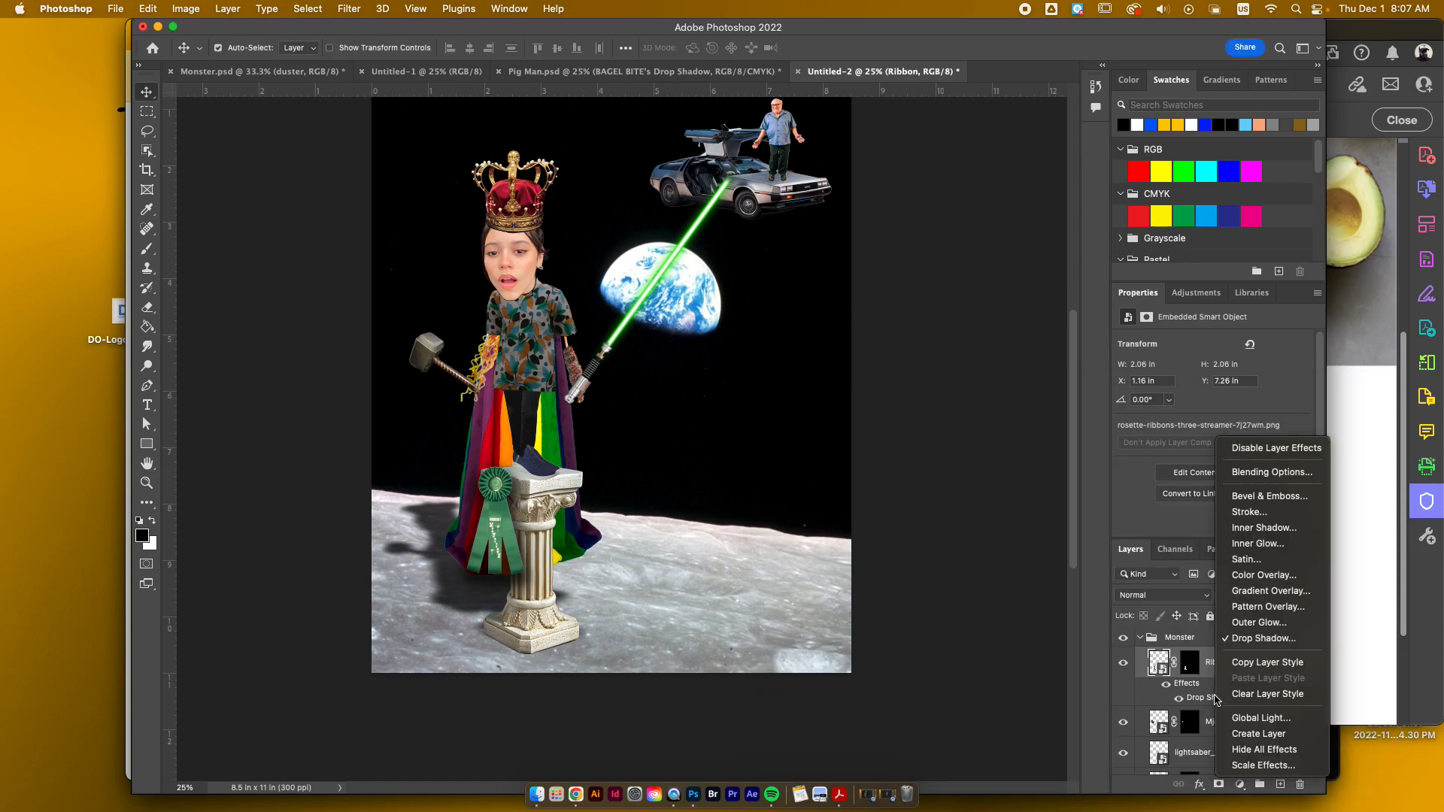
pyautogui.click(1253, 735)
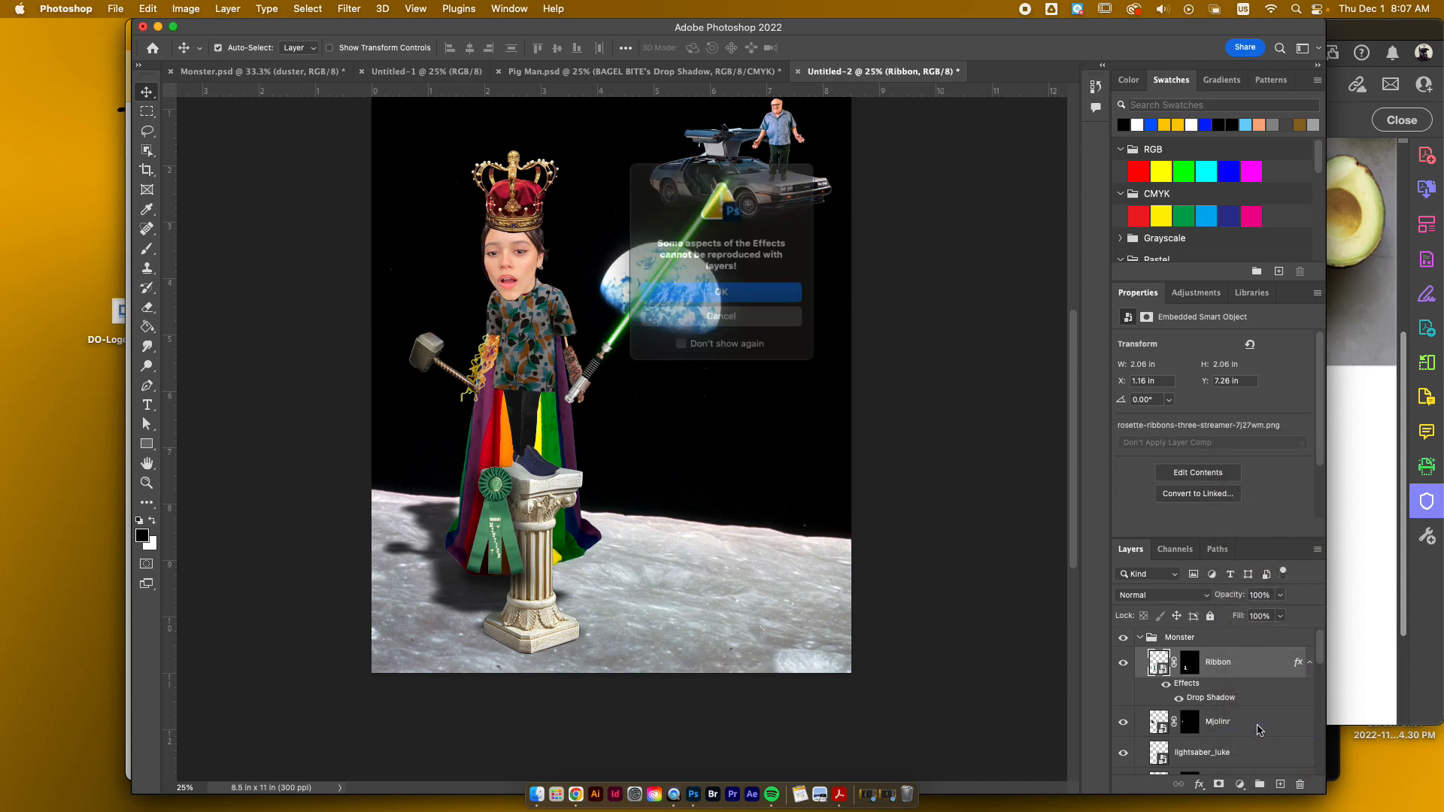
pyautogui.click(722, 294)
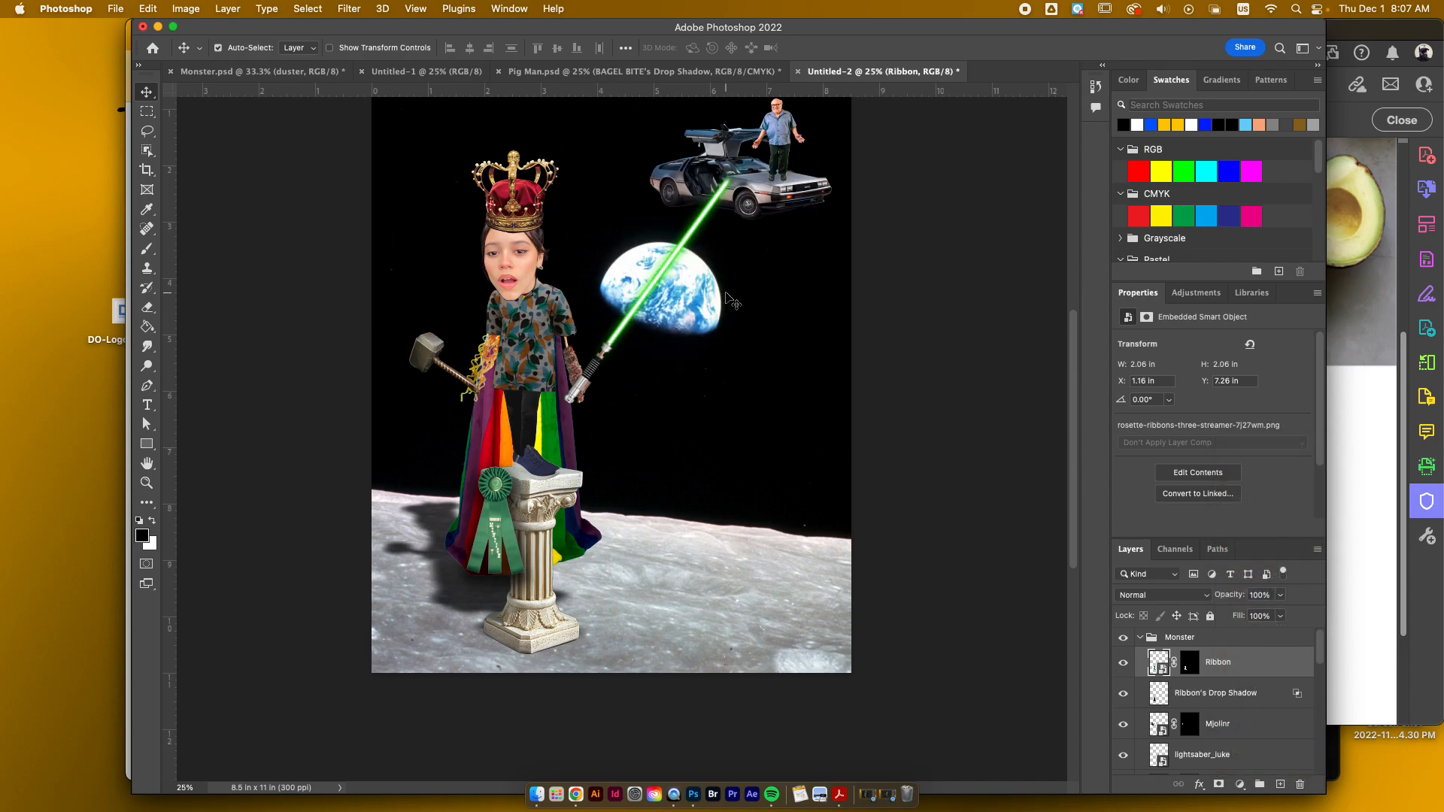
# Step: Shift the Ribbon down and right against the pedestal, to about X 1.3 in and Y 7.39 in, using a Skew transform and a move
pyautogui.click(148, 9)
pyautogui.moveTo(242, 345)
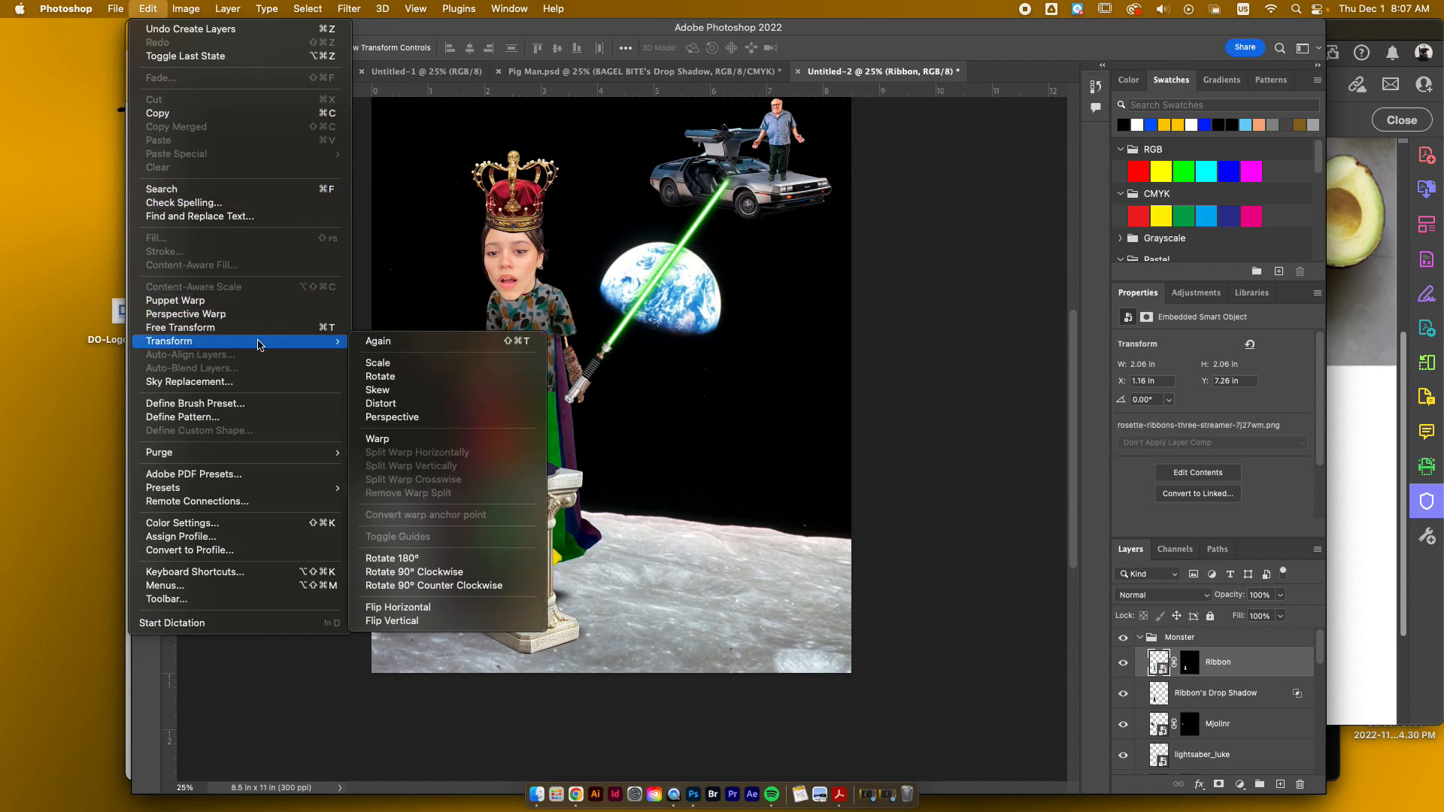
pyautogui.click(380, 390)
pyautogui.moveTo(537, 489); pyautogui.dragTo(519, 506)
pyautogui.press('Return')
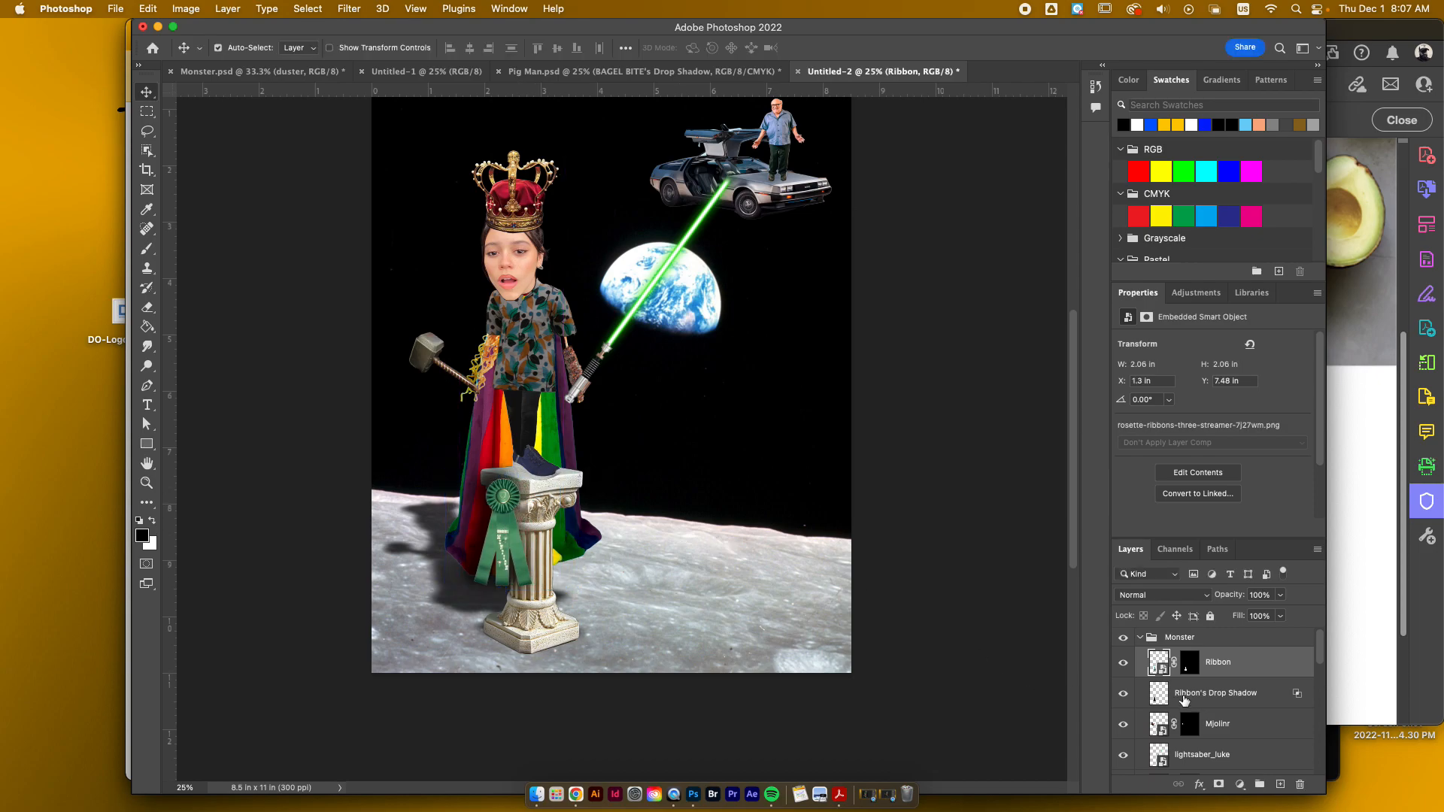
pyautogui.click(1201, 696)
pyautogui.moveTo(508, 498); pyautogui.dragTo(509, 497)
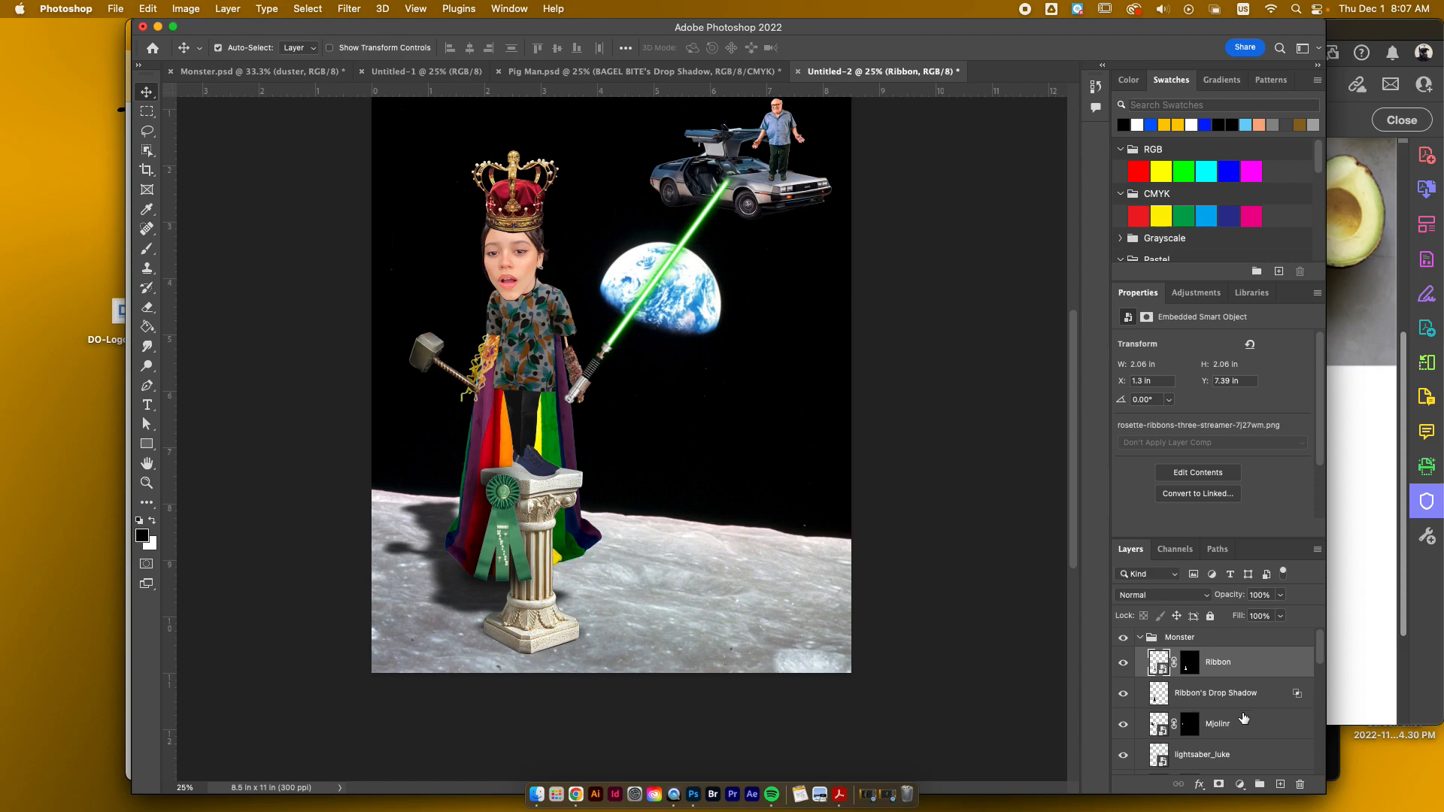
pyautogui.scroll(-5, 1244, 718)
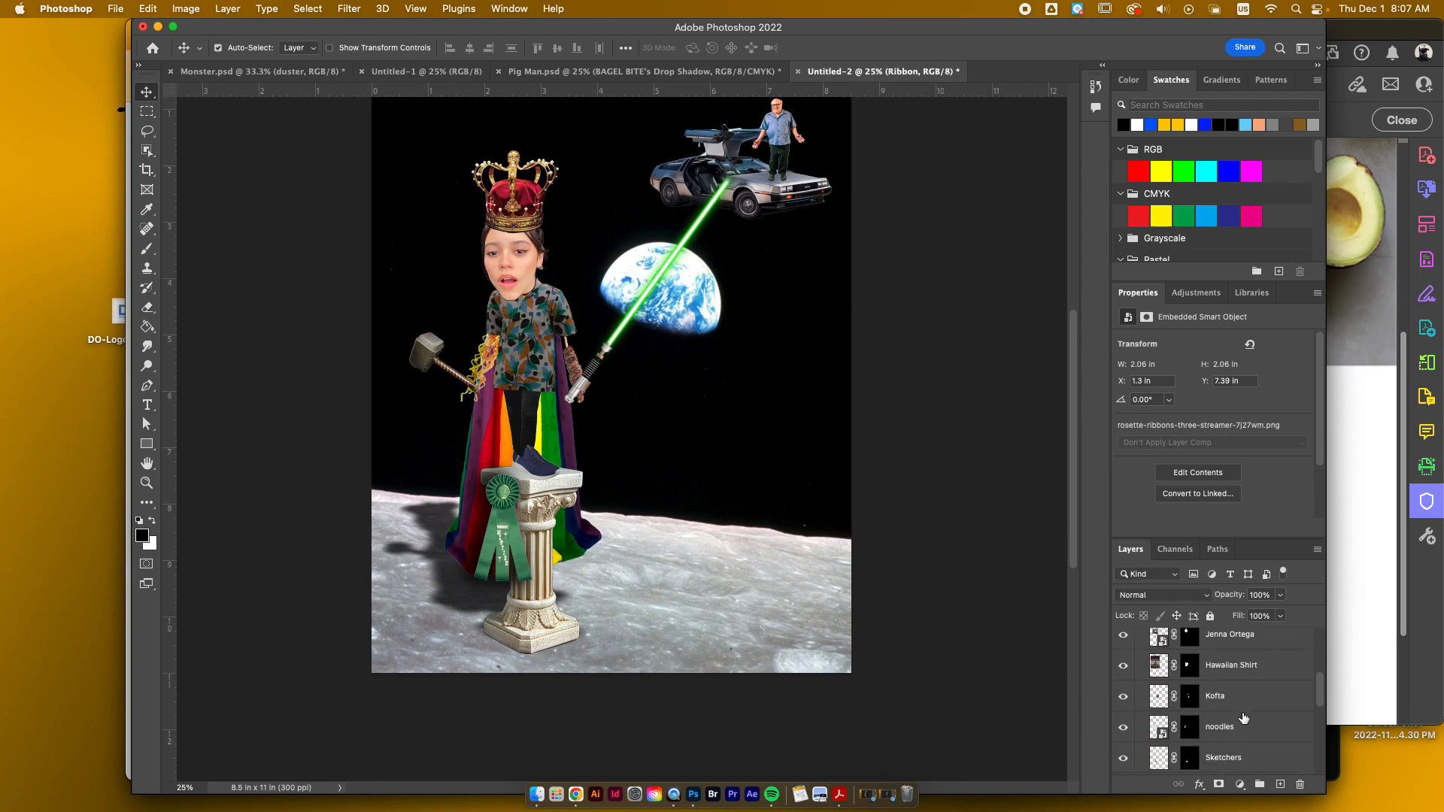
pyautogui.doubleClick(1209, 745)
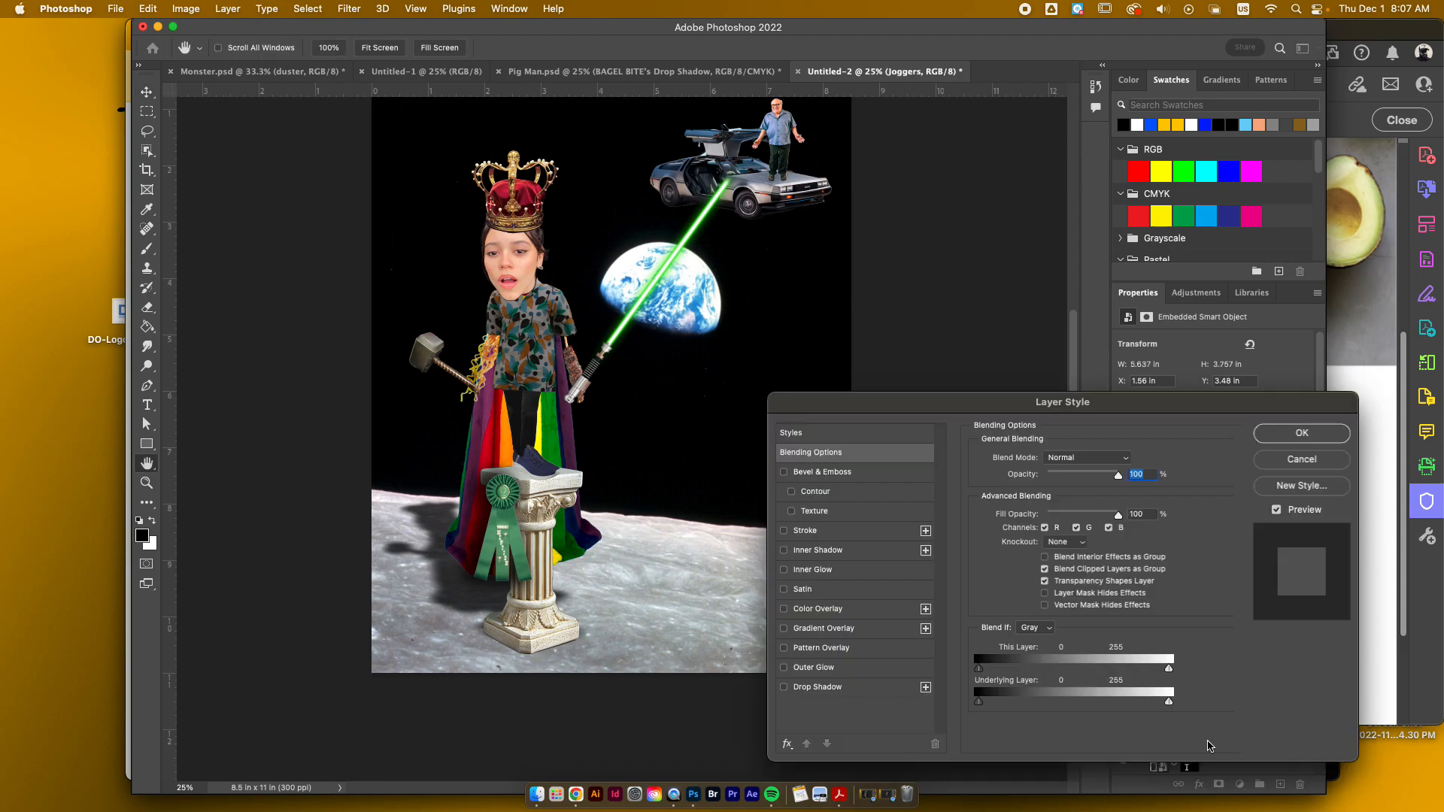
pyautogui.click(1288, 462)
pyautogui.rightClick(1206, 729)
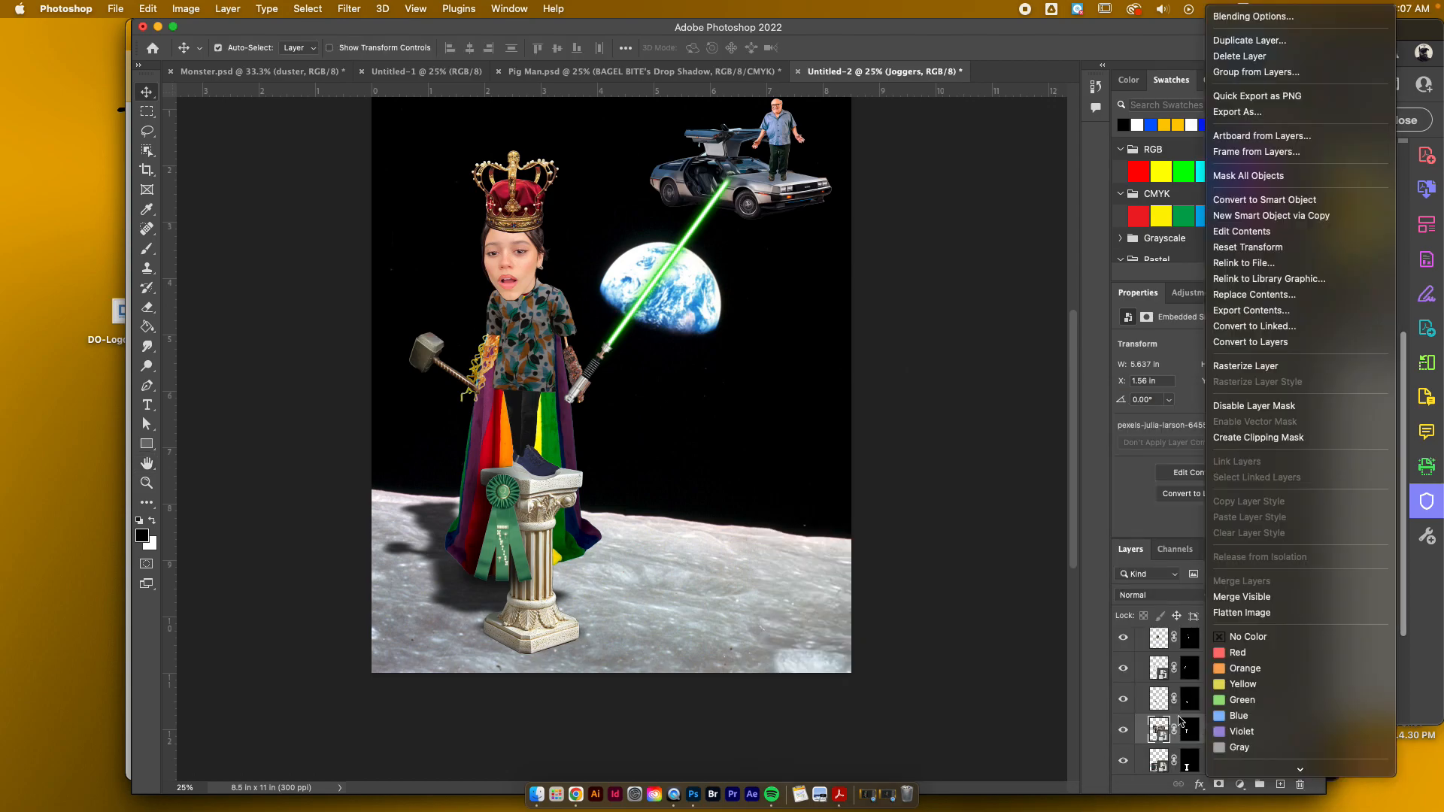
pyautogui.click(1171, 734)
# Step: Add a Multiply Drop Shadow to the Joggers layer with opacity 73%, distance 39 px, spread 27% and size 98 px
pyautogui.rightClick(1216, 734)
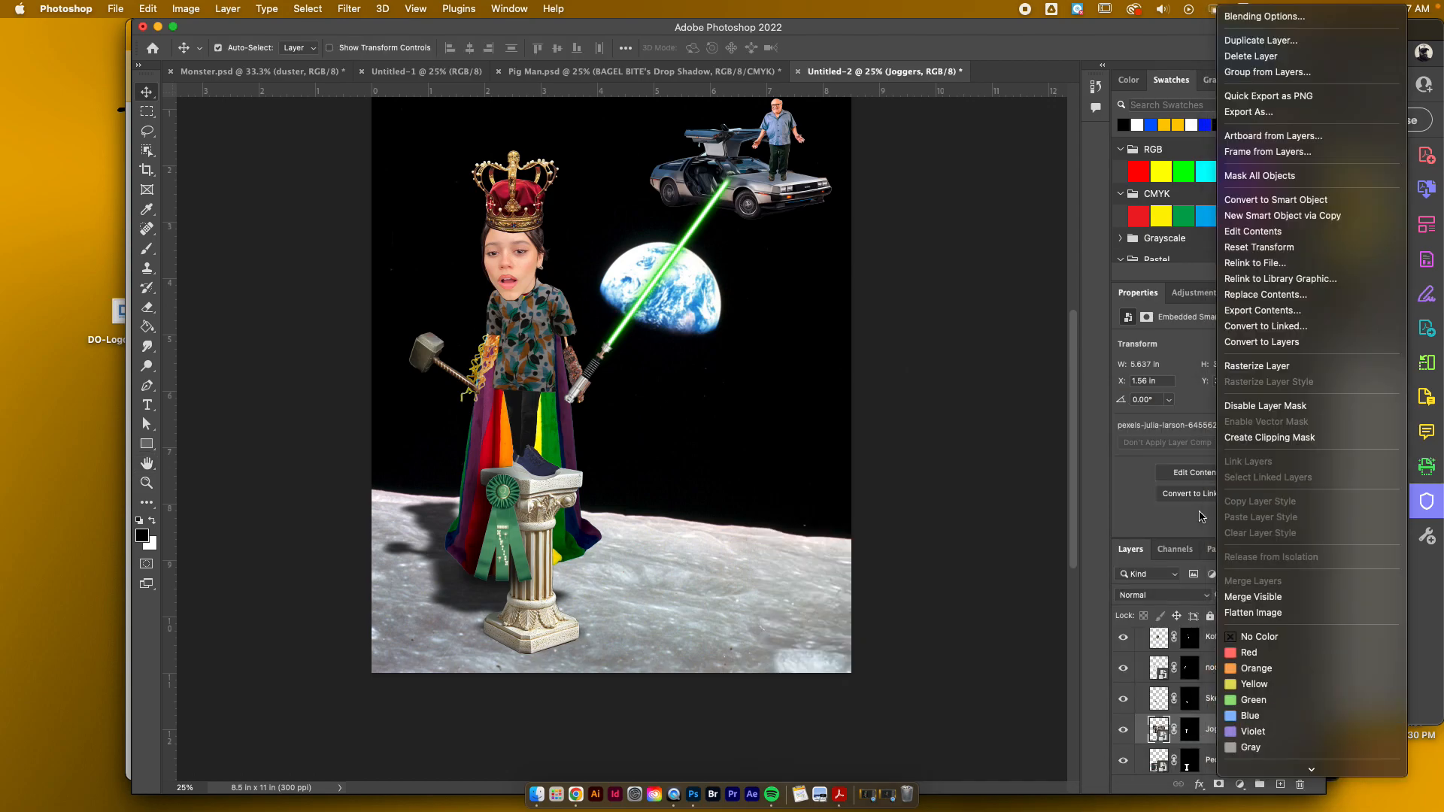
pyautogui.click(1260, 16)
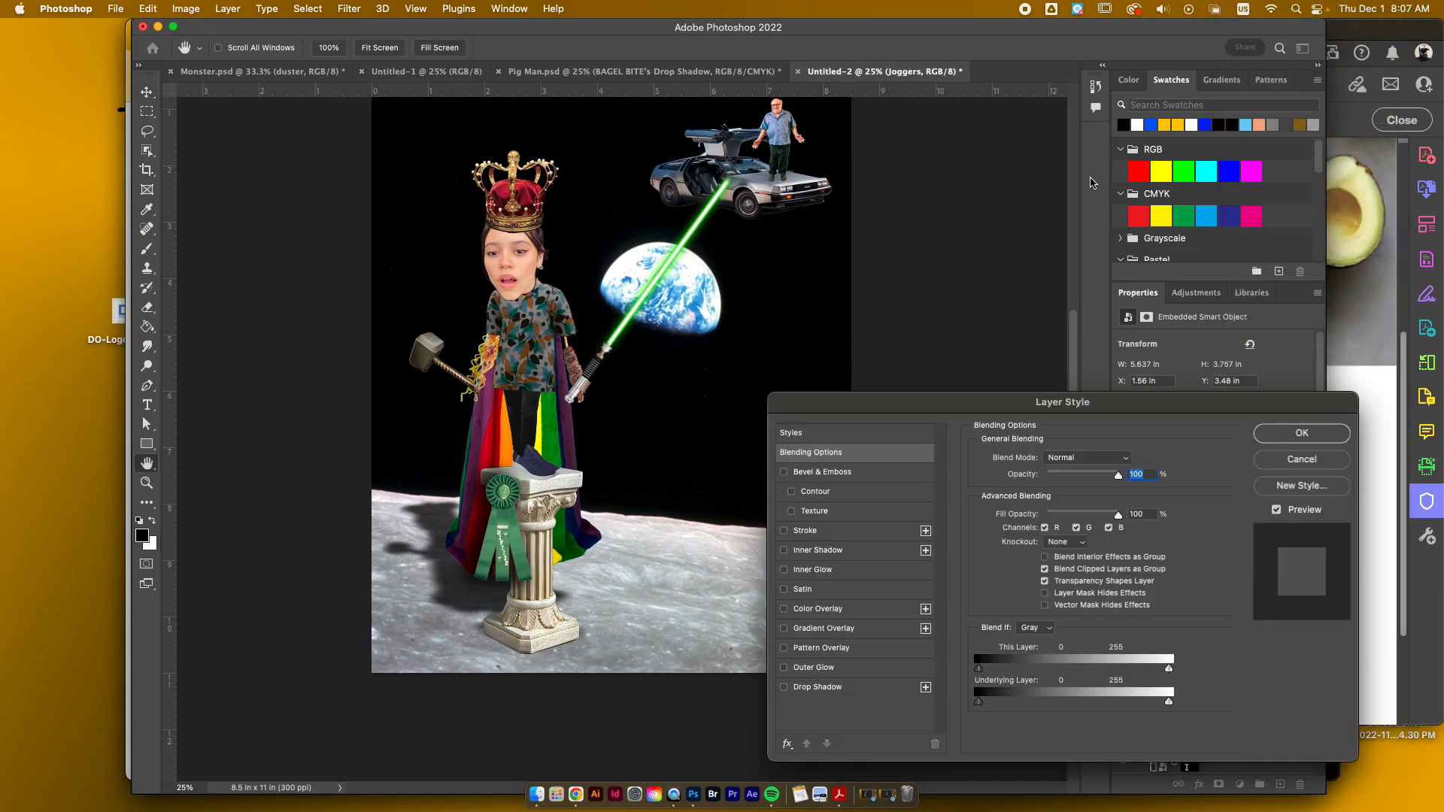
pyautogui.click(820, 688)
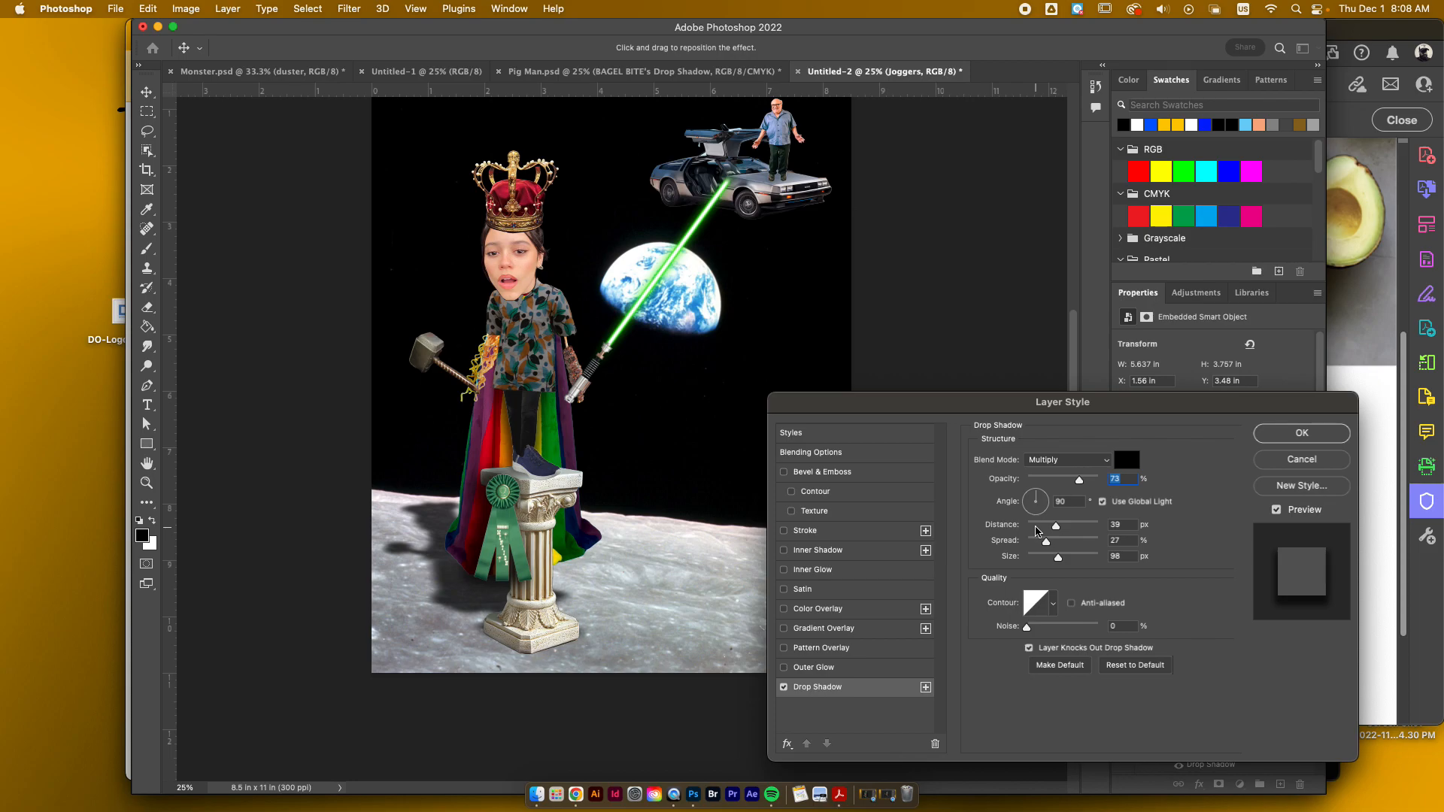
pyautogui.press('Return')
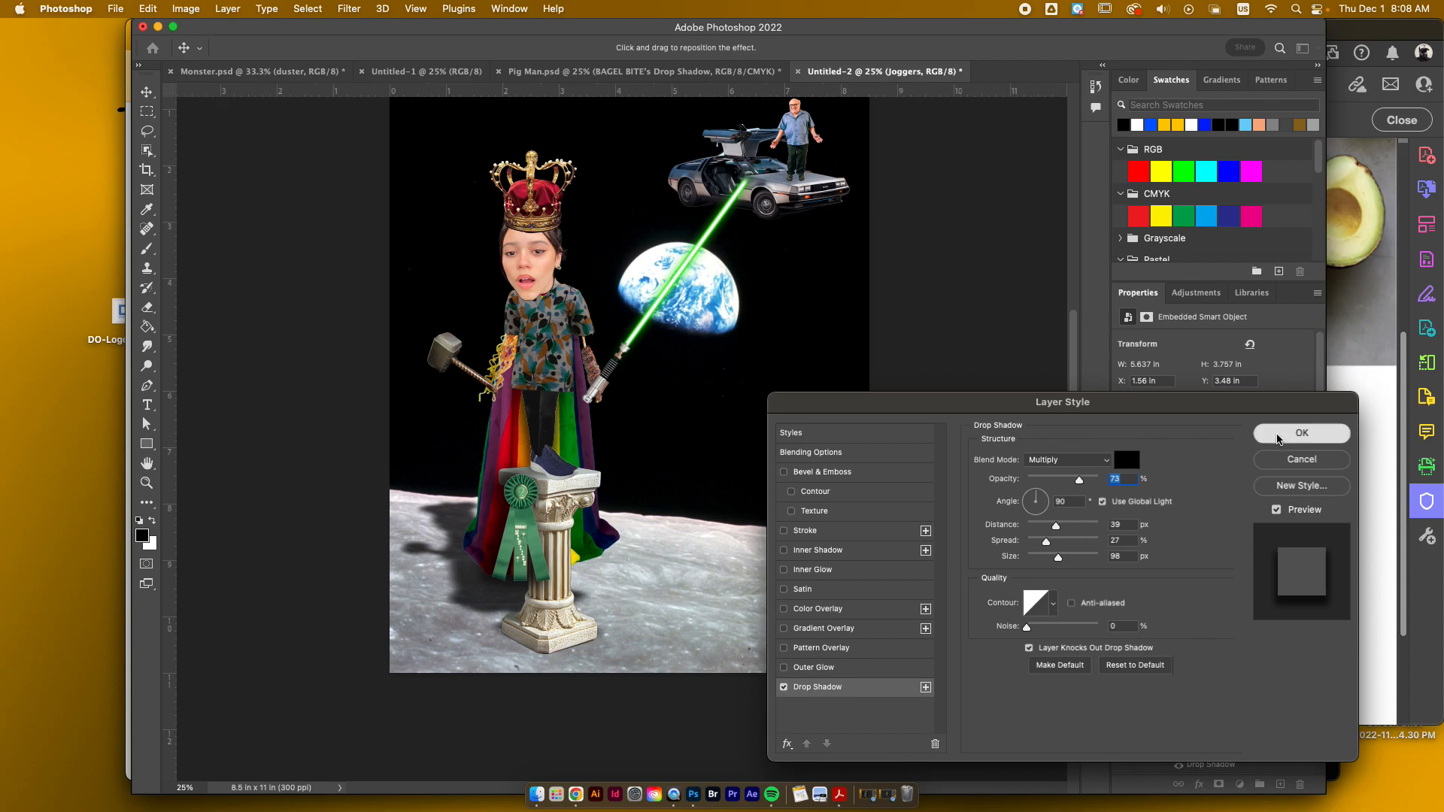
# Step: Separate the Joggers layer's Drop Shadow effect onto its own layer, accepting the effects warning
pyautogui.rightClick(1221, 766)
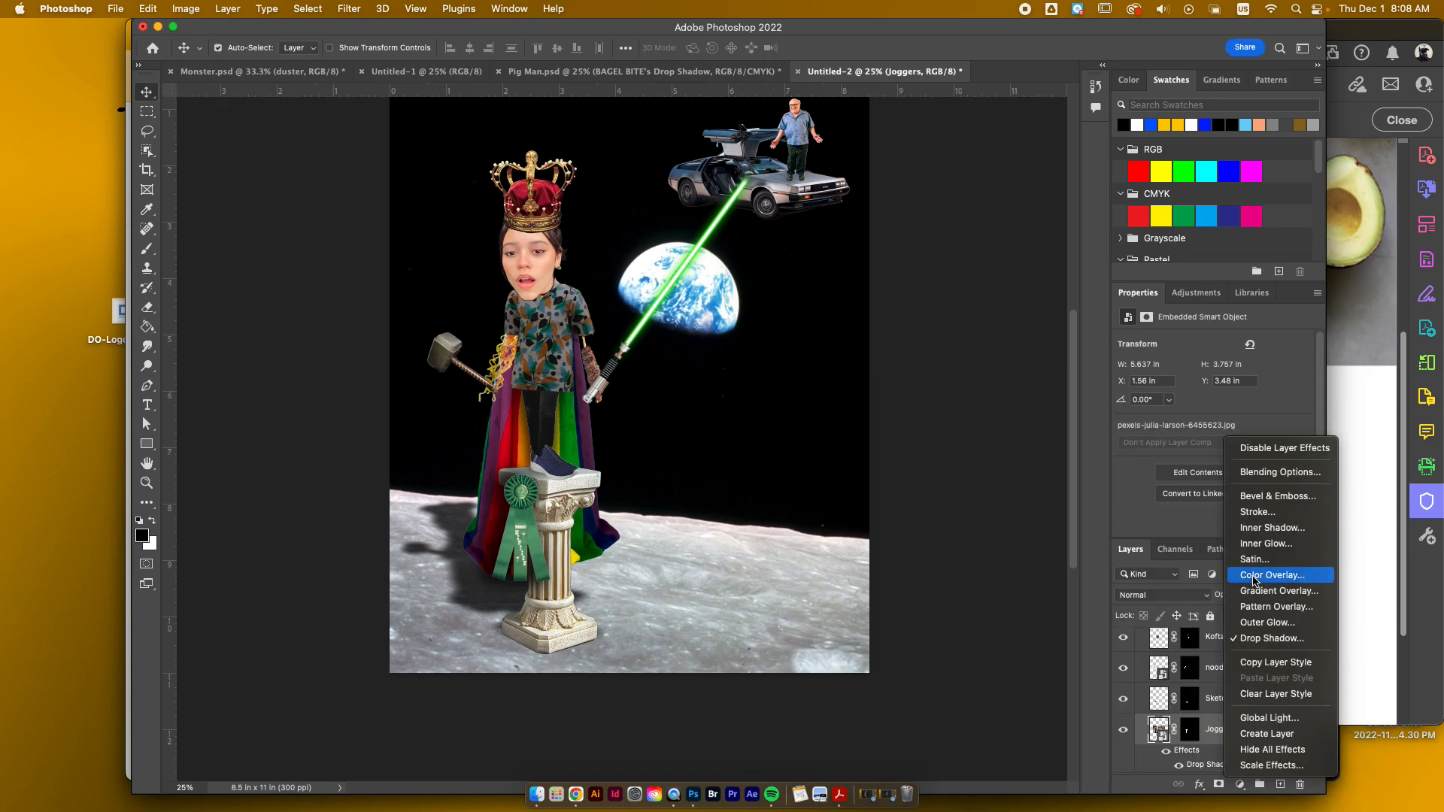
pyautogui.click(1266, 736)
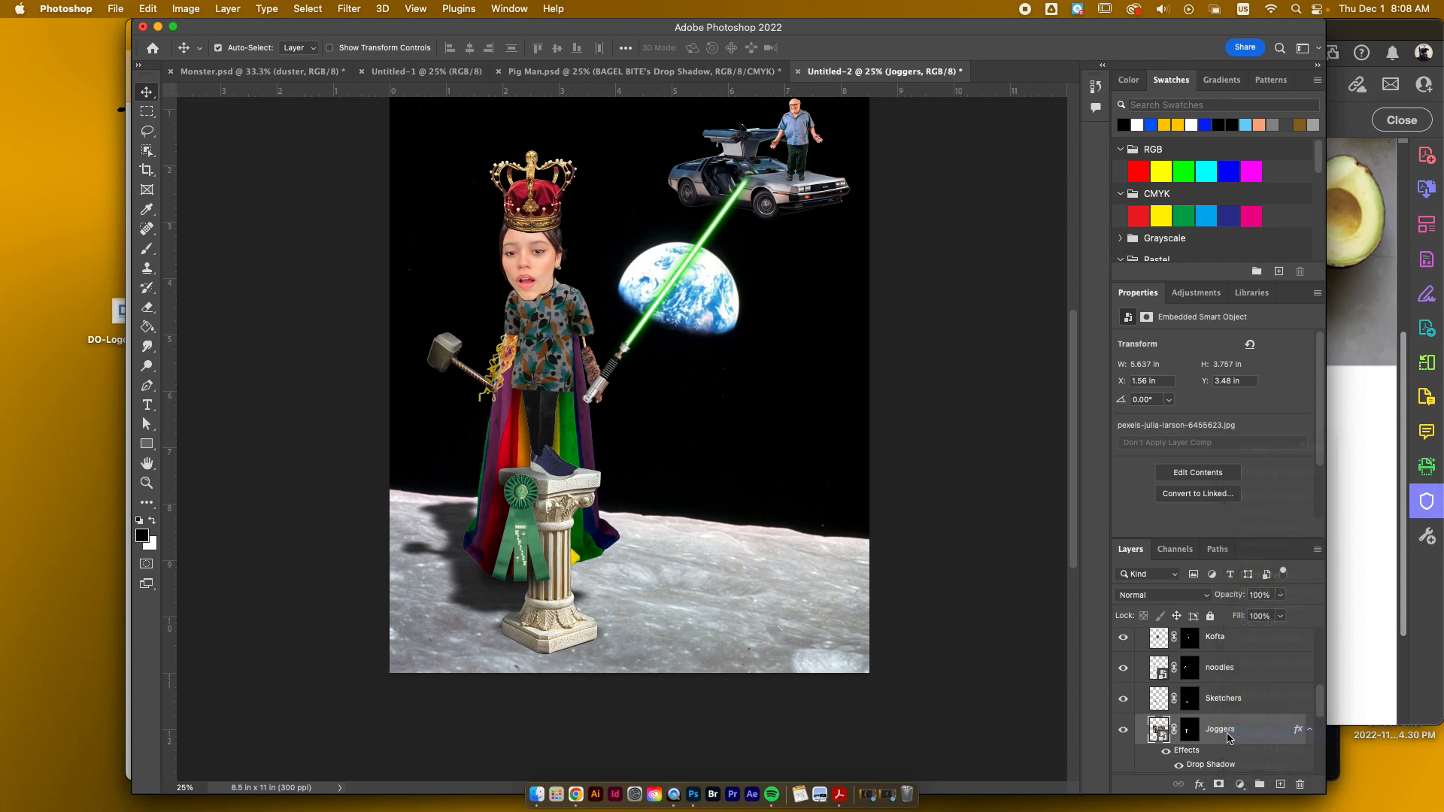
pyautogui.click(761, 300)
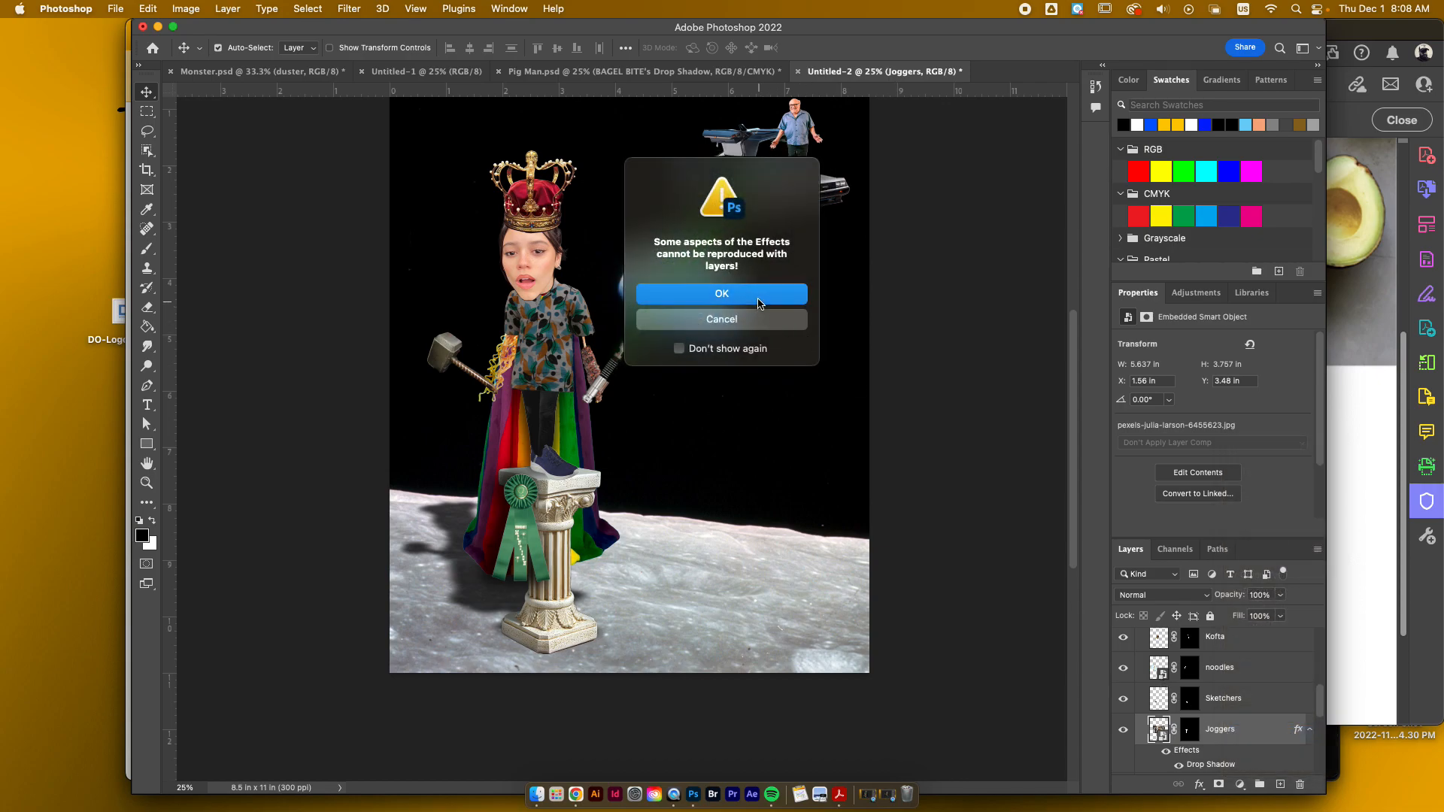
# Step: Reposition the Joggers's Drop Shadow layer beside the legs on the cape, to about X 1.9 in and Y 5.39 in
pyautogui.scroll(-1, 871, 558)
pyautogui.scroll(-1, 1206, 692)
pyautogui.scroll(-1, 1207, 695)
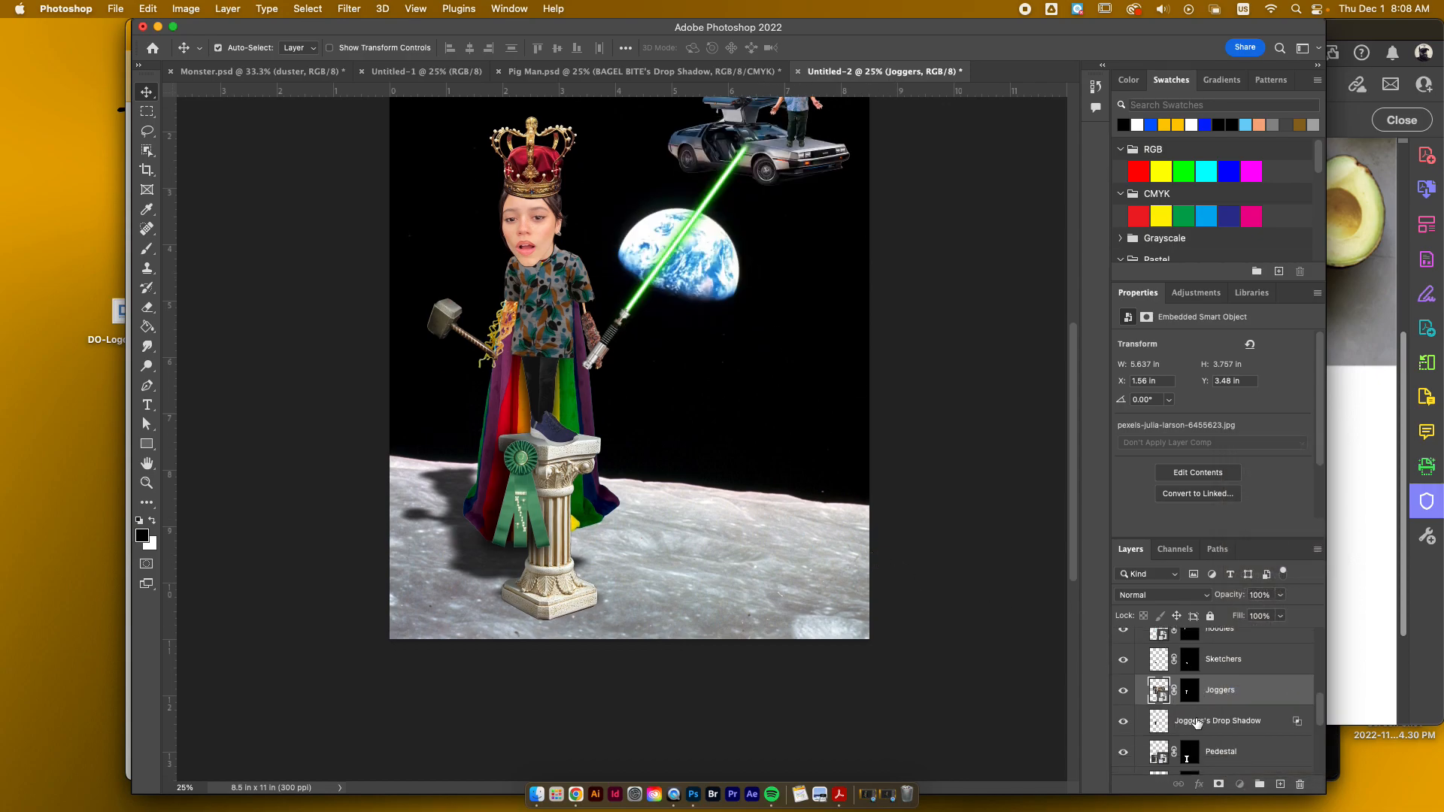
pyautogui.click(1213, 720)
pyautogui.moveTo(526, 403); pyautogui.dragTo(518, 401)
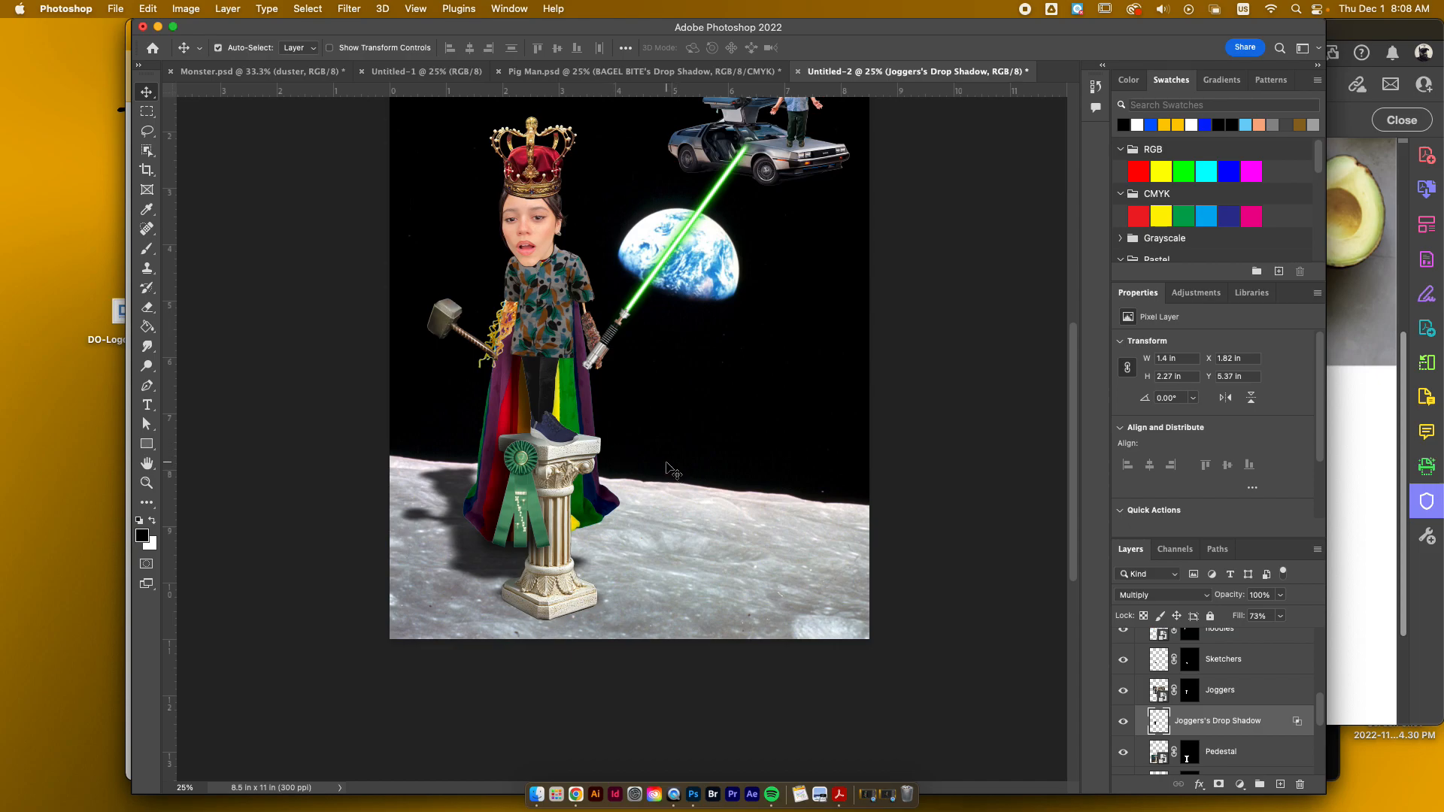
pyautogui.scroll(3, 672, 471)
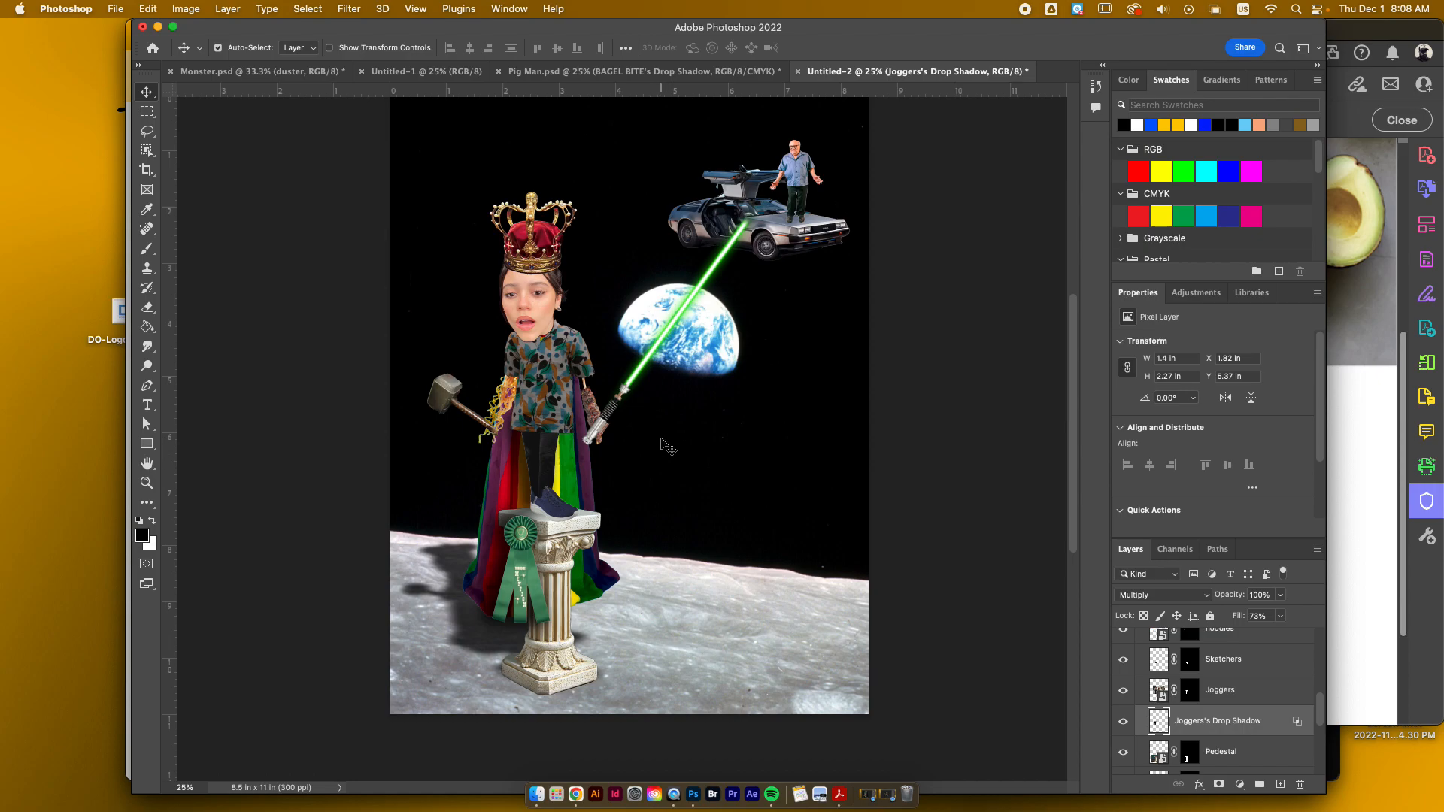
pyautogui.moveTo(515, 452)
pyautogui.mouseDown()
pyautogui.moveTo(508, 462)
pyautogui.moveTo(519, 454)
pyautogui.mouseUp()
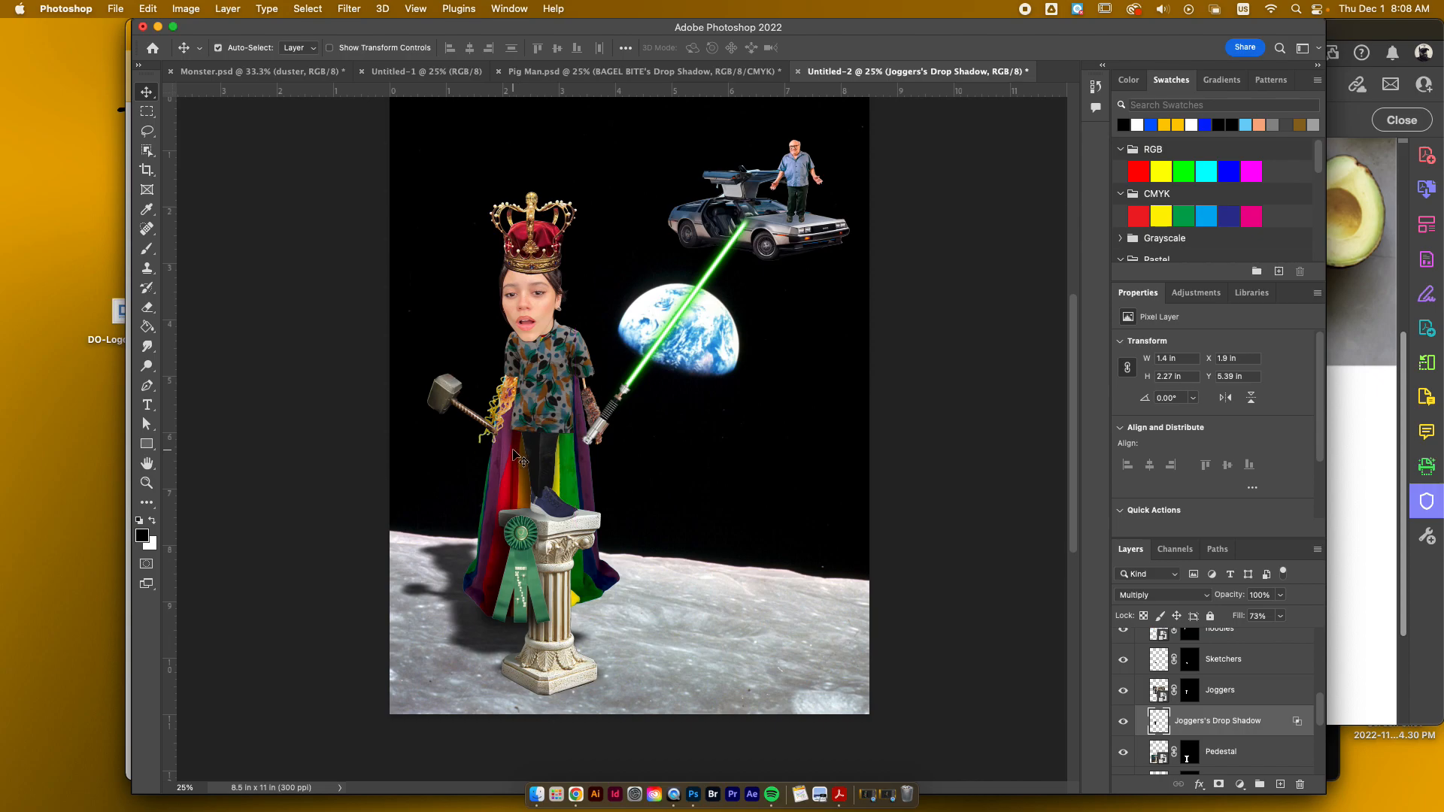